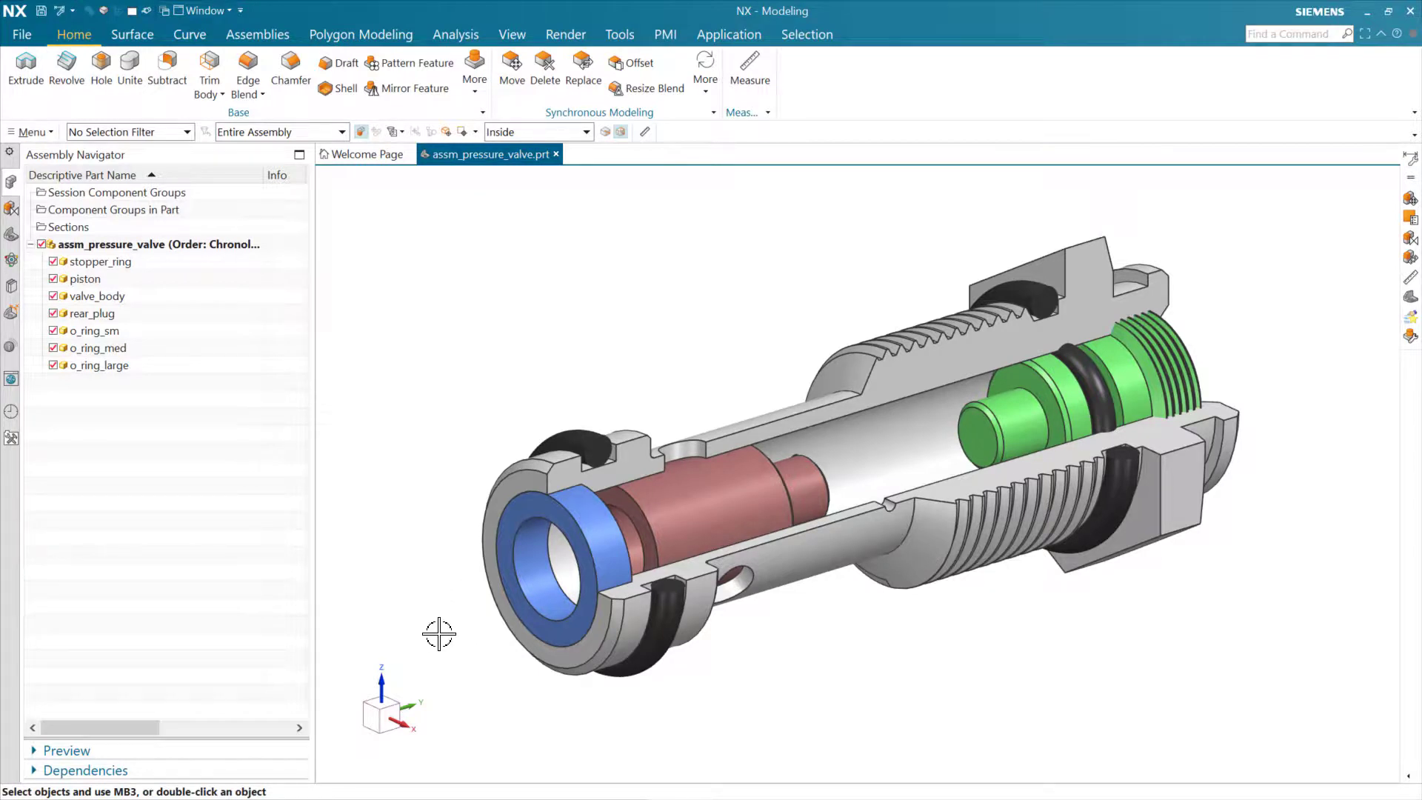
# Slide the piston along the valve body's axis toward the rear plug to about Y -16.26 and accept the component move.
pyautogui.click(723, 504)
pyautogui.doubleClick(724, 504)
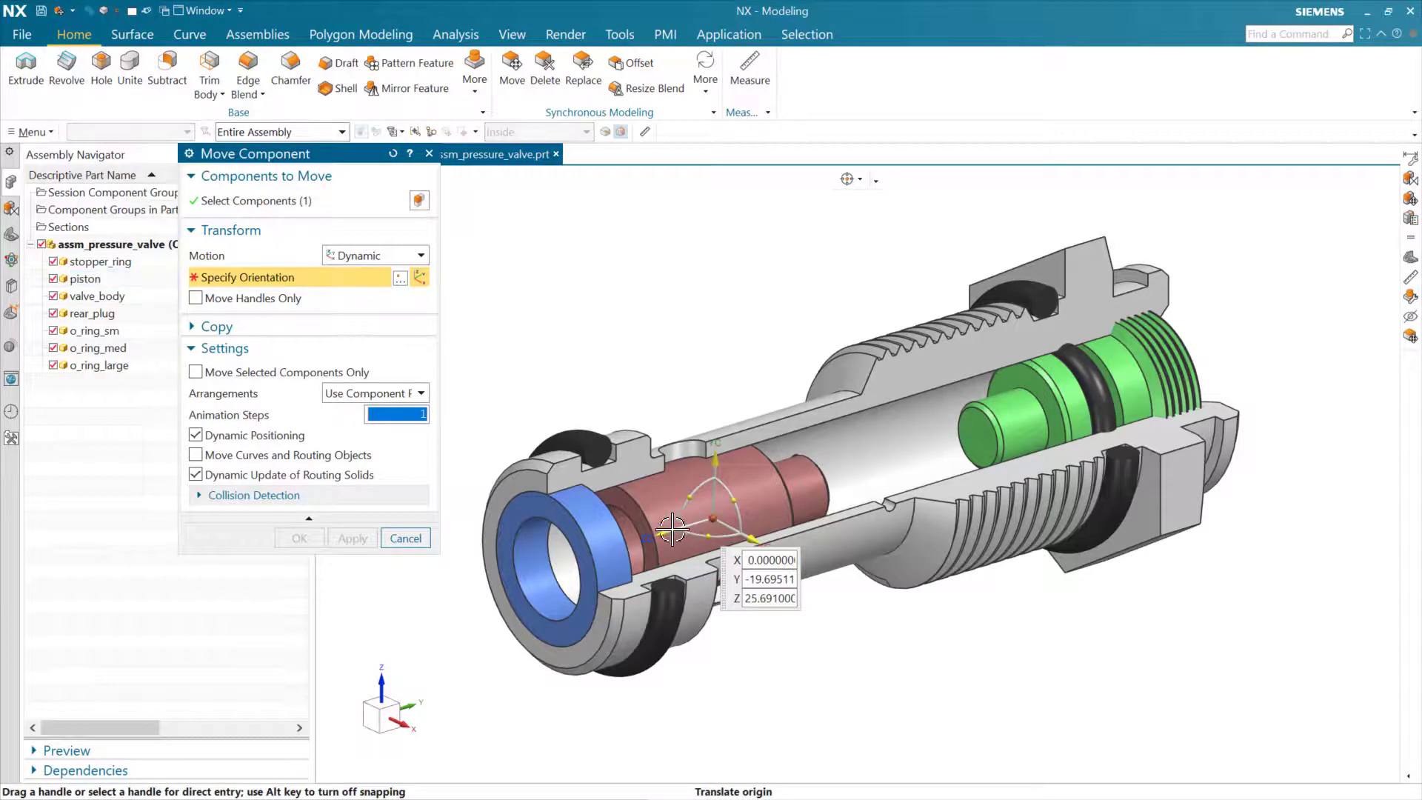
pyautogui.moveTo(664, 531); pyautogui.dragTo(689, 527)
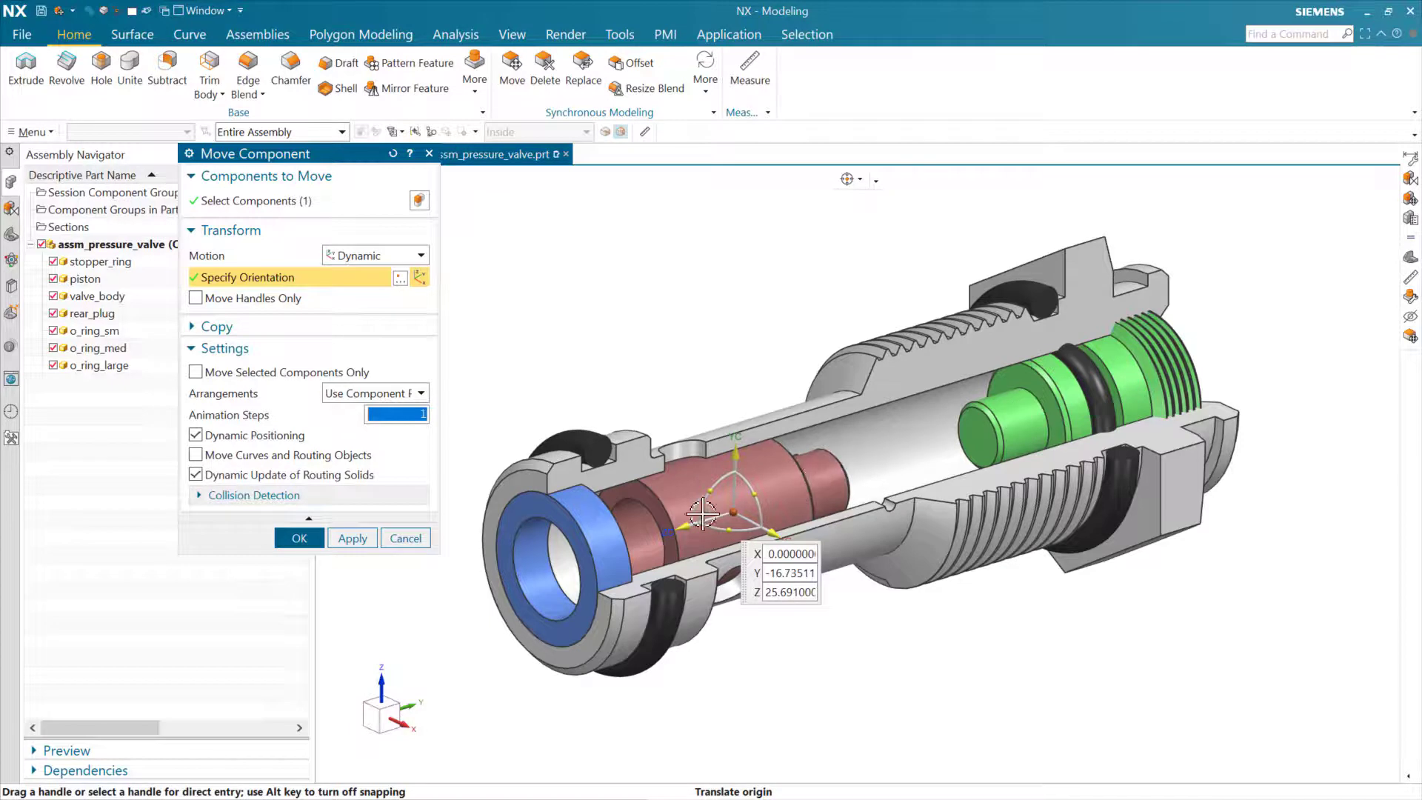
pyautogui.moveTo(681, 527)
pyautogui.mouseDown()
pyautogui.moveTo(663, 533)
pyautogui.moveTo(678, 525)
pyautogui.mouseUp()
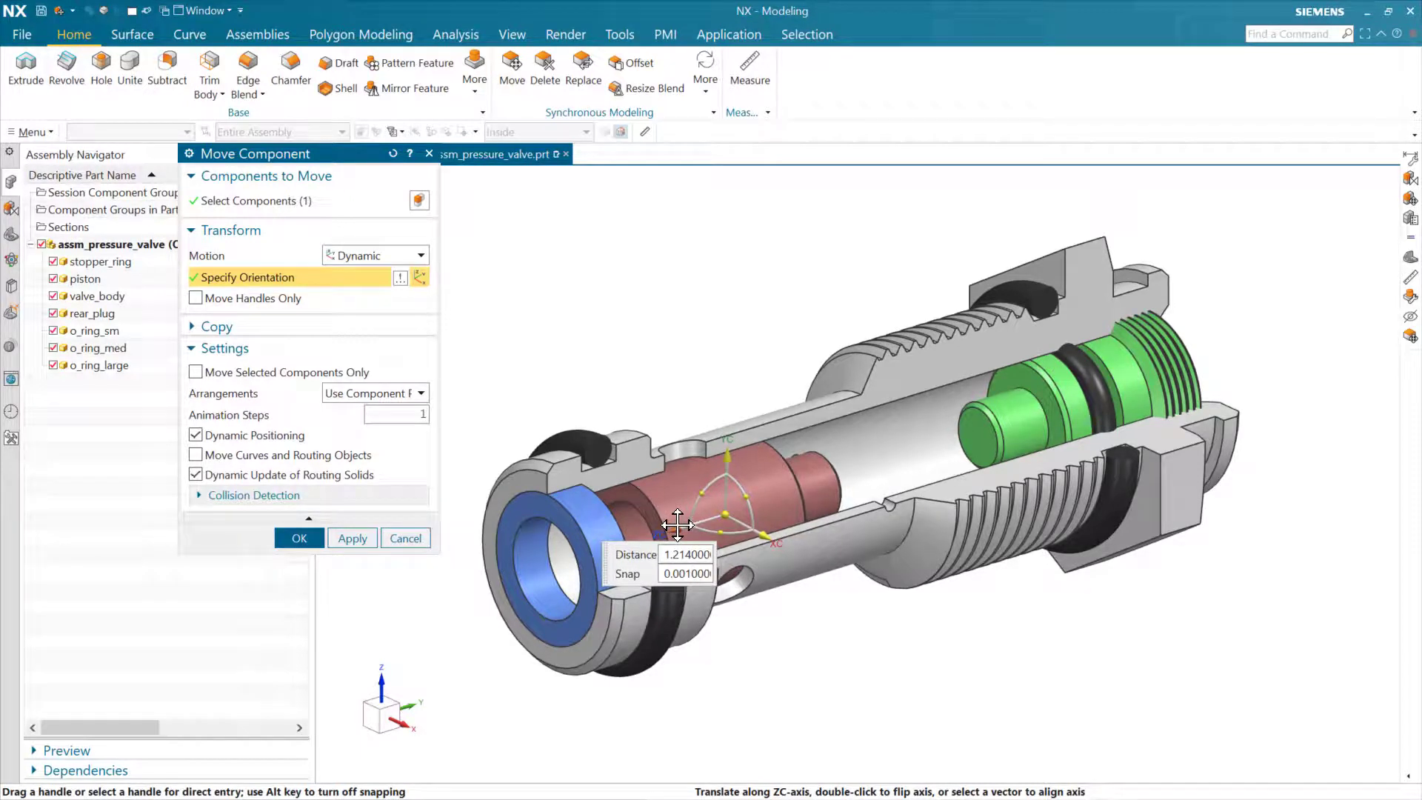
pyautogui.moveTo(678, 524); pyautogui.dragTo(667, 552)
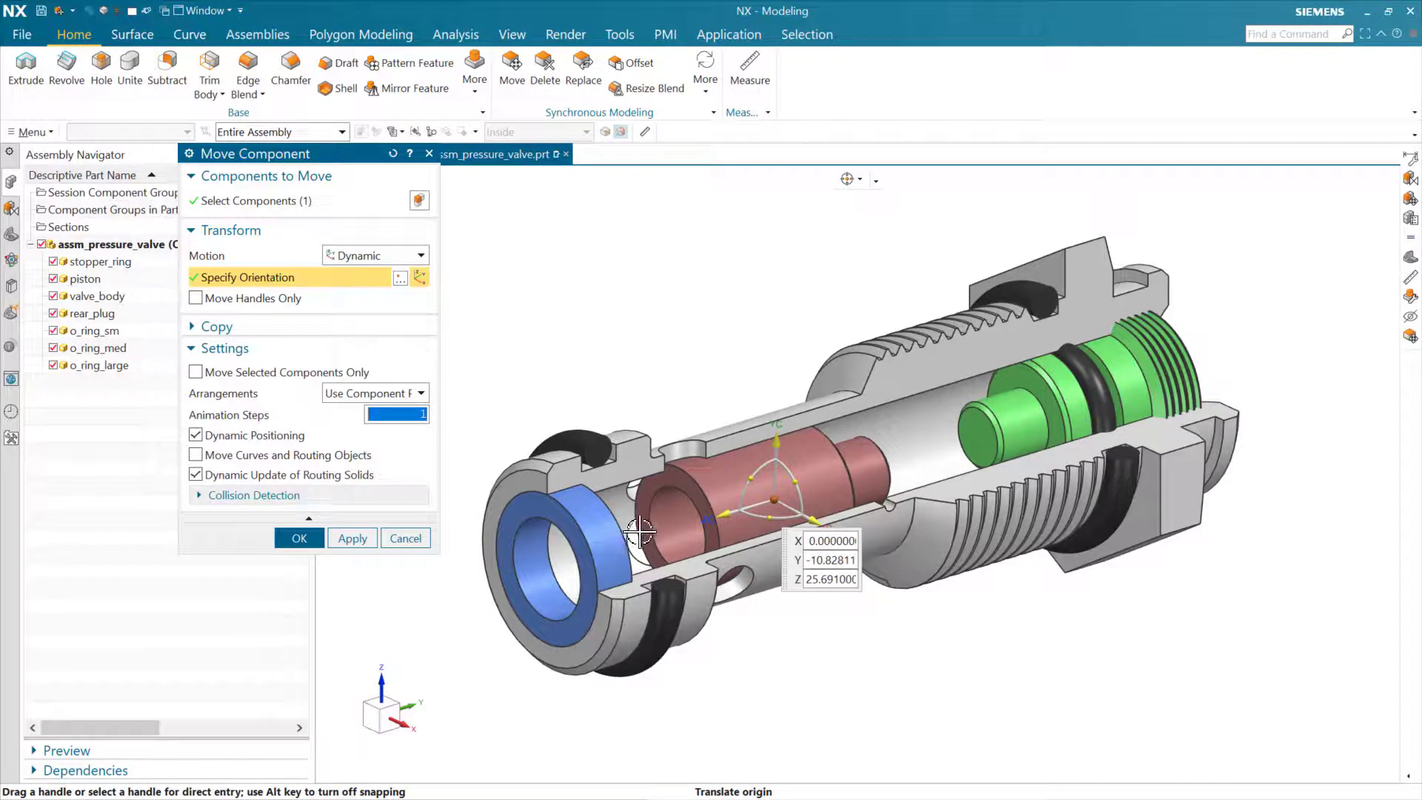
pyautogui.moveTo(714, 511); pyautogui.dragTo(716, 520)
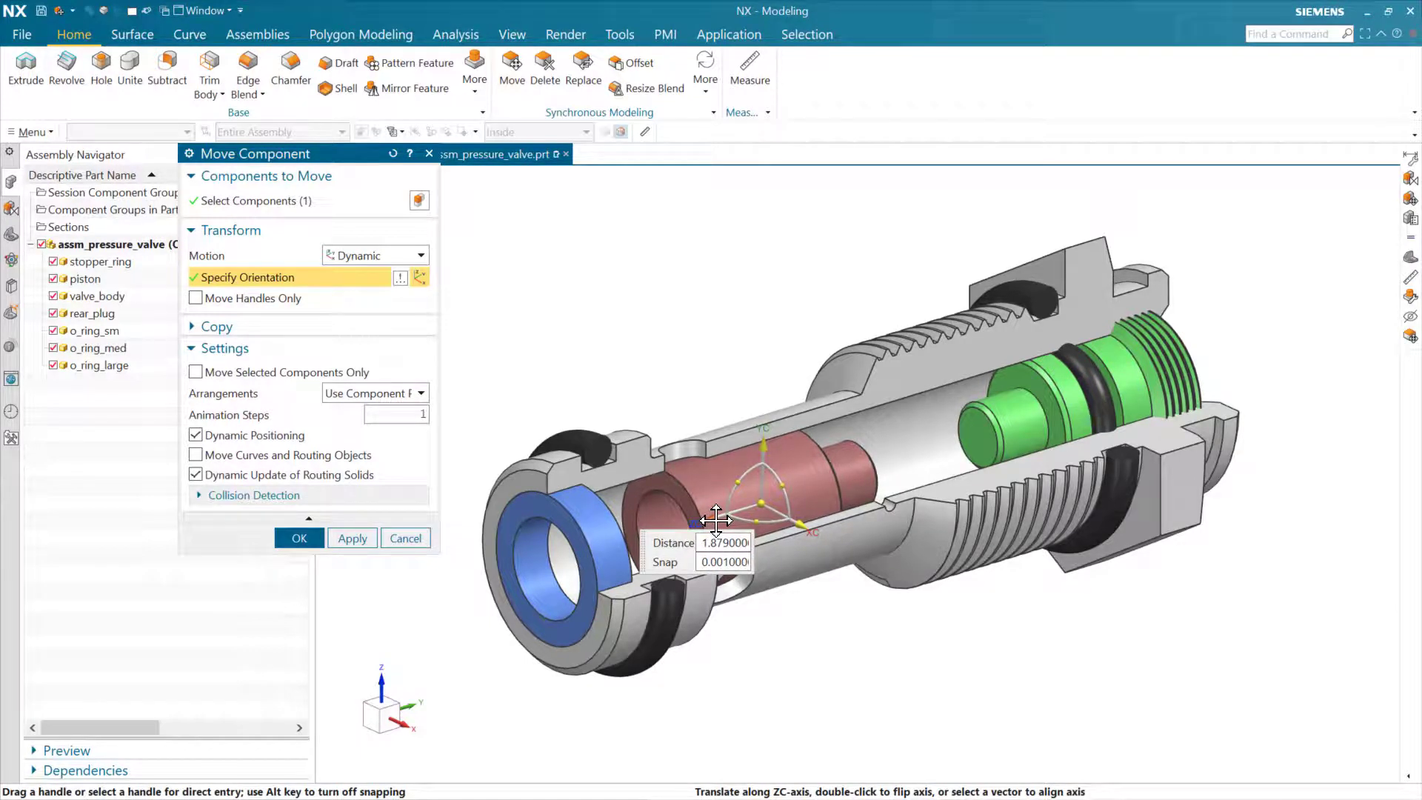
pyautogui.moveTo(716, 520); pyautogui.dragTo(718, 520)
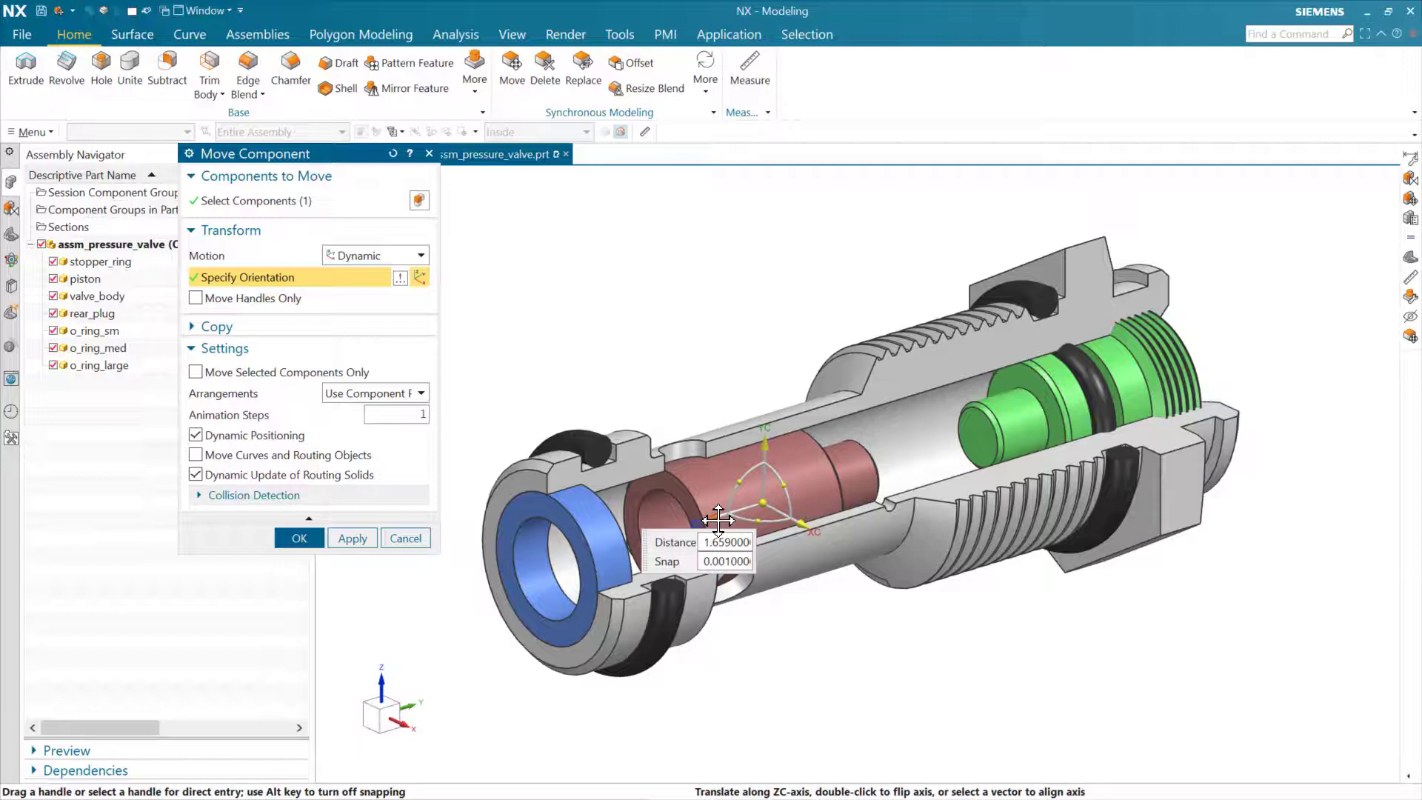
pyautogui.moveTo(718, 520); pyautogui.dragTo(691, 526)
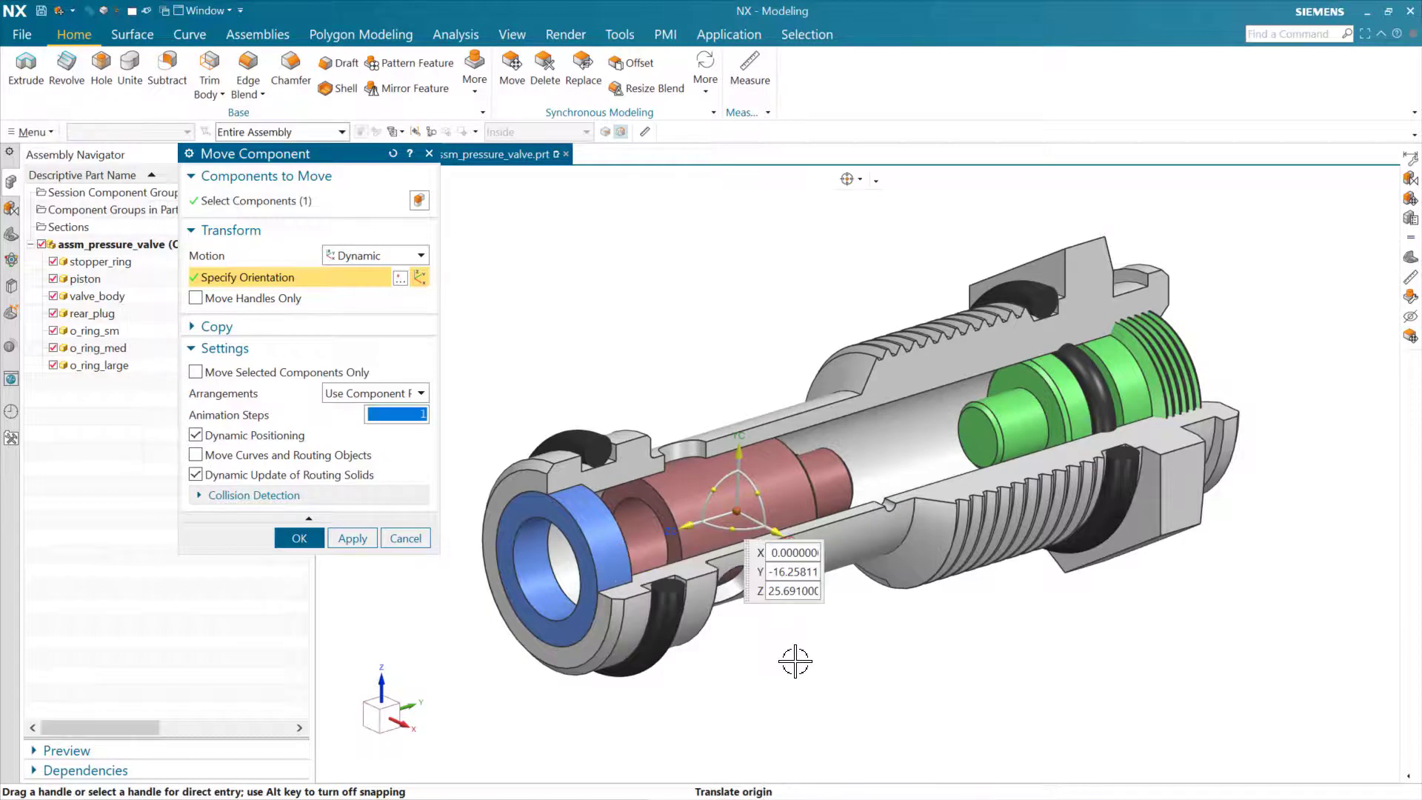
pyautogui.click(300, 538)
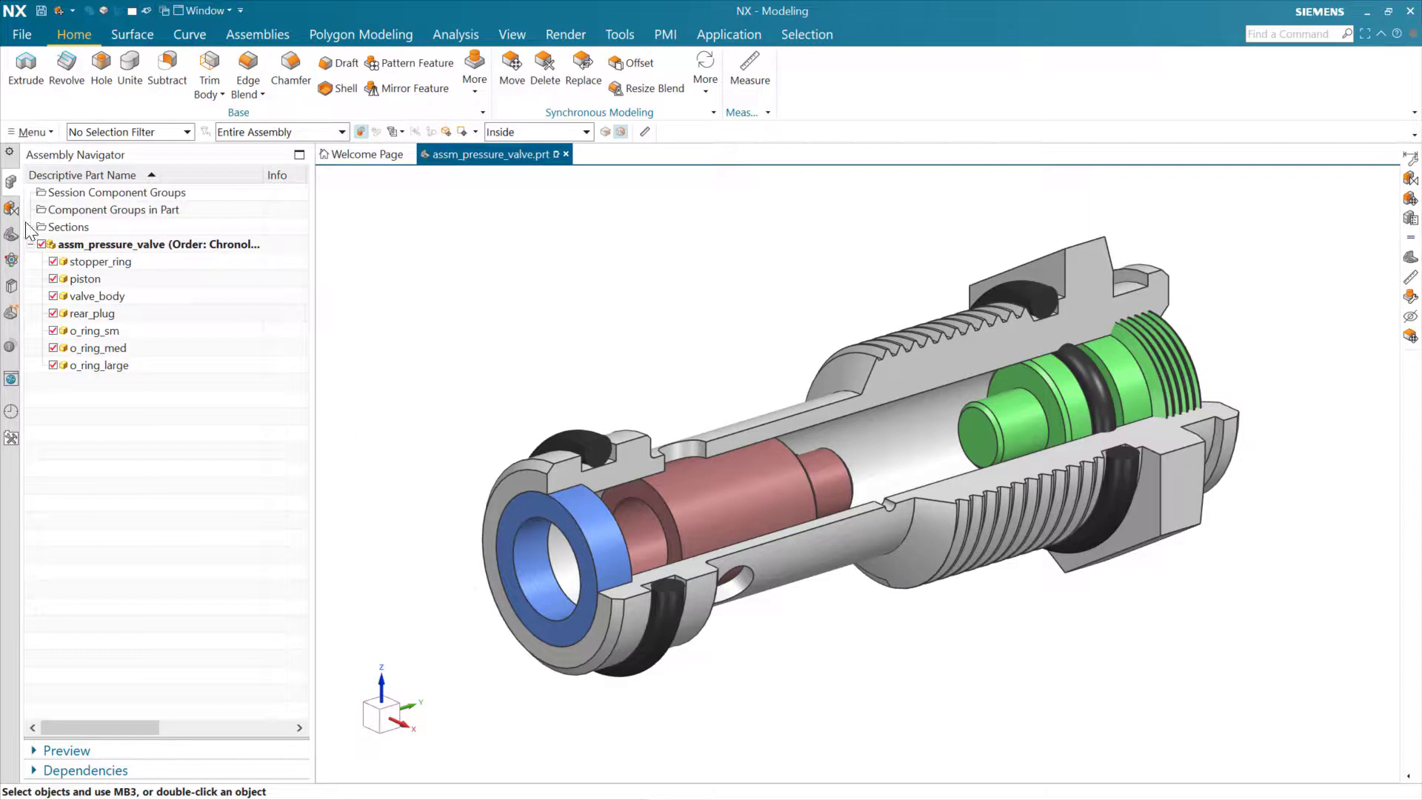
# Insert the spring_def template from the reuse library into the pressure valve assembly.
pyautogui.click(11, 286)
pyautogui.scroll(-1, 244, 615)
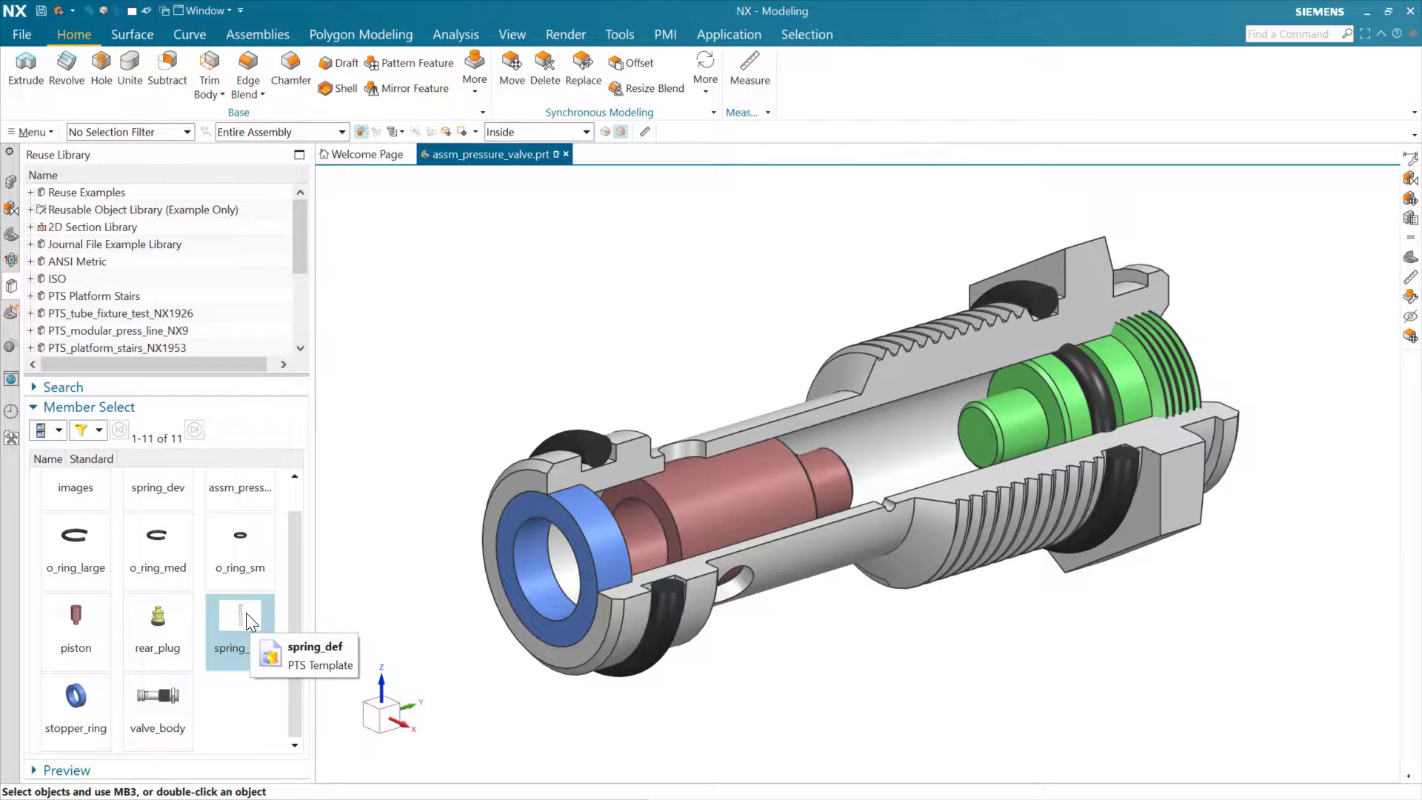
pyautogui.moveTo(246, 612); pyautogui.dragTo(442, 608)
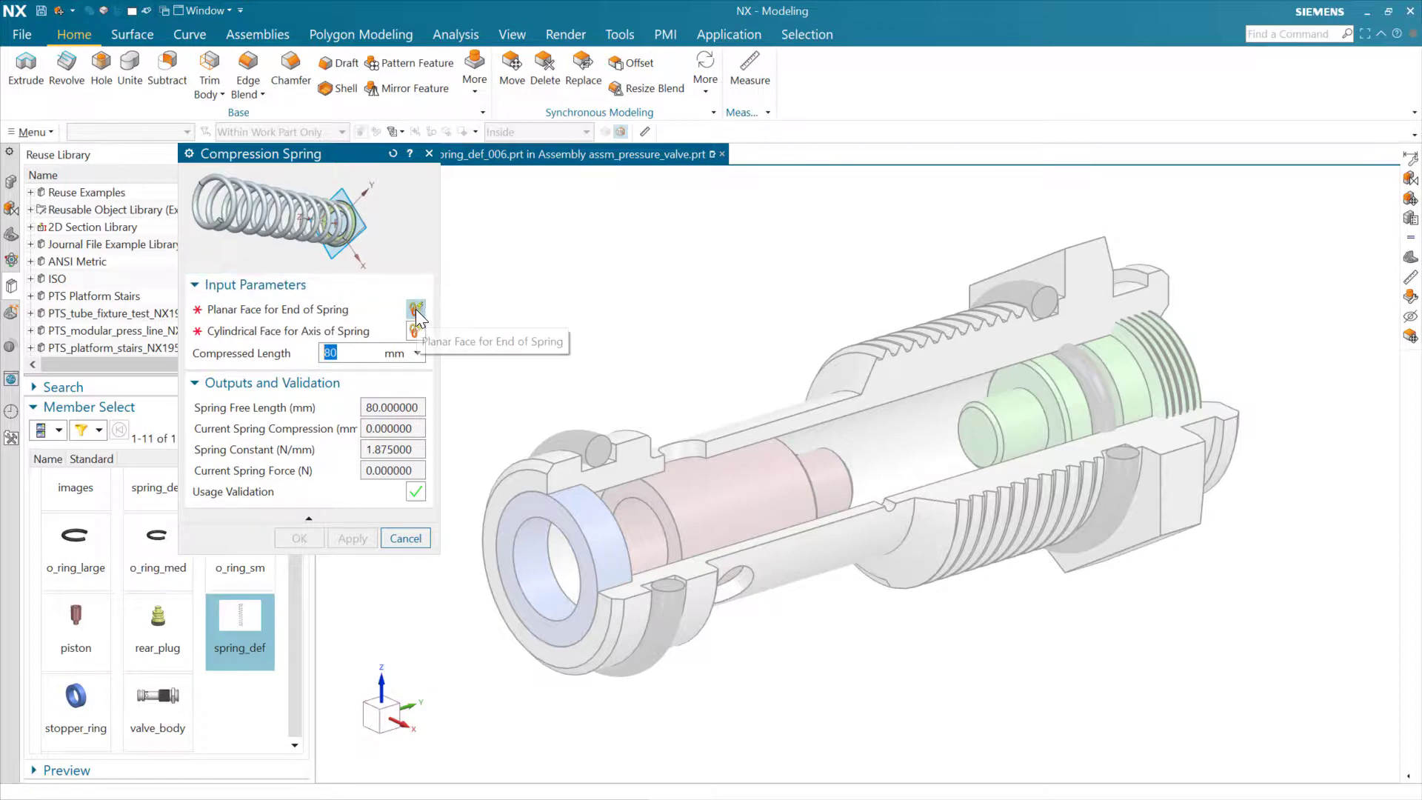
# Link the ring-shaped shoulder face of the rear plug as the planar face for the end of the spring.
pyautogui.press('Escape')
pyautogui.hotkey('ctrl', 'w')
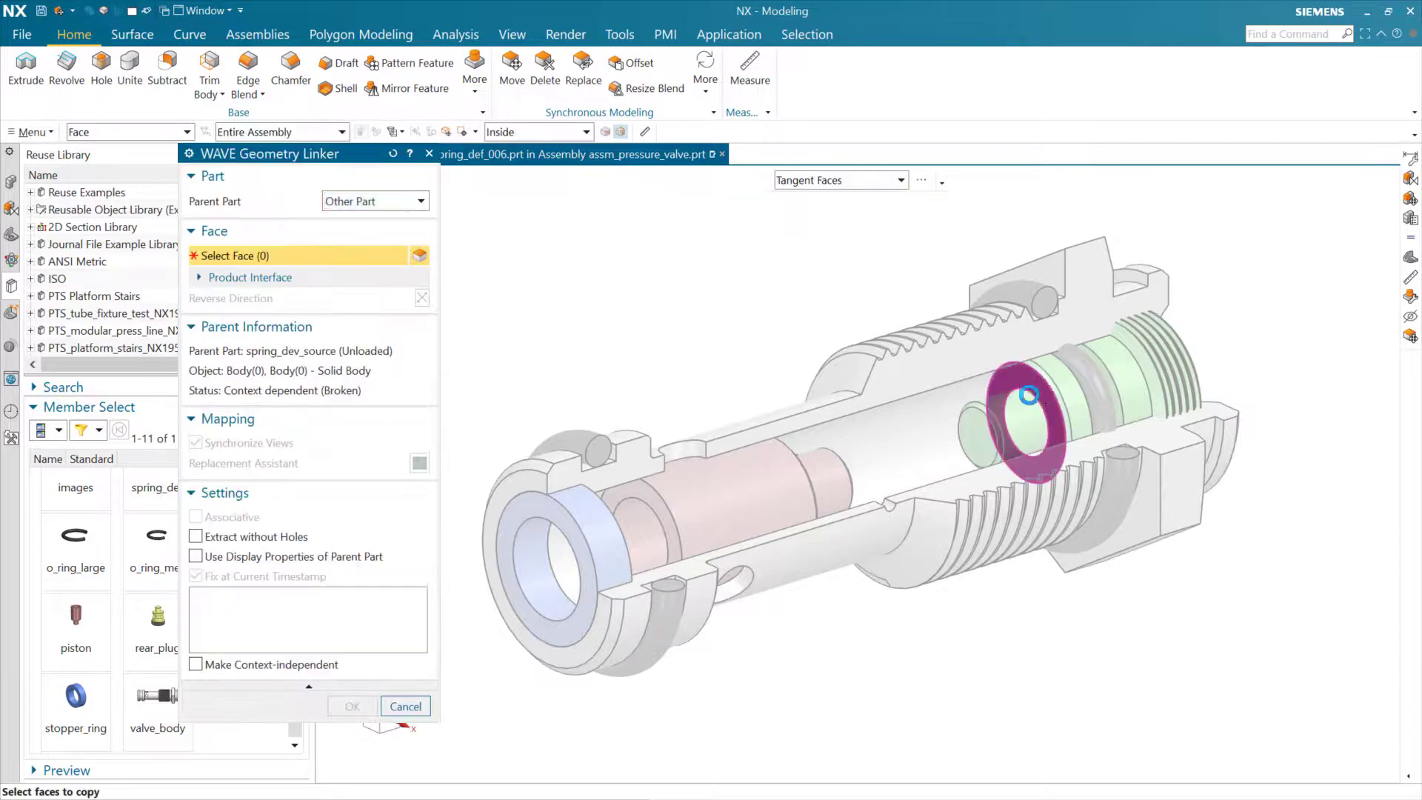
pyautogui.click(1041, 392)
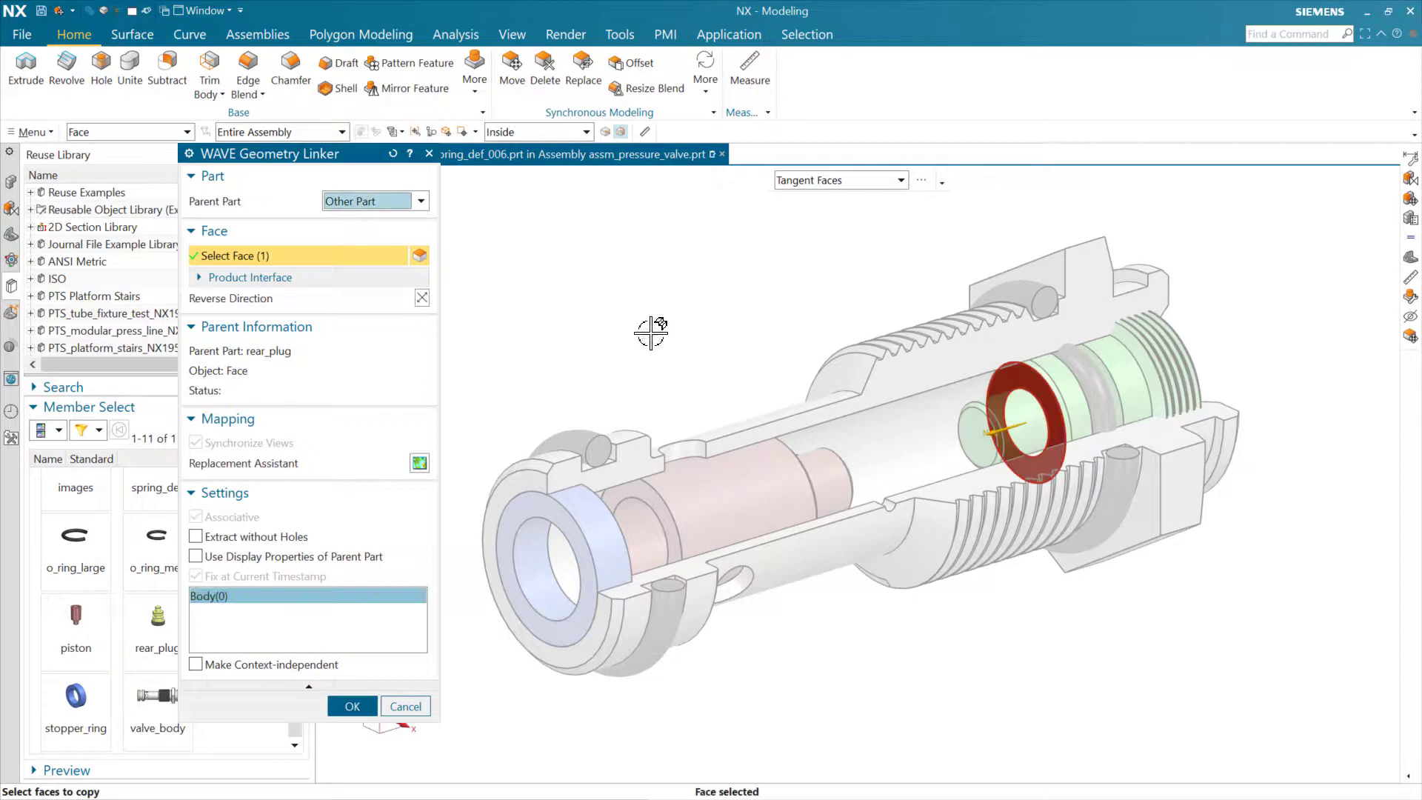
pyautogui.click(352, 707)
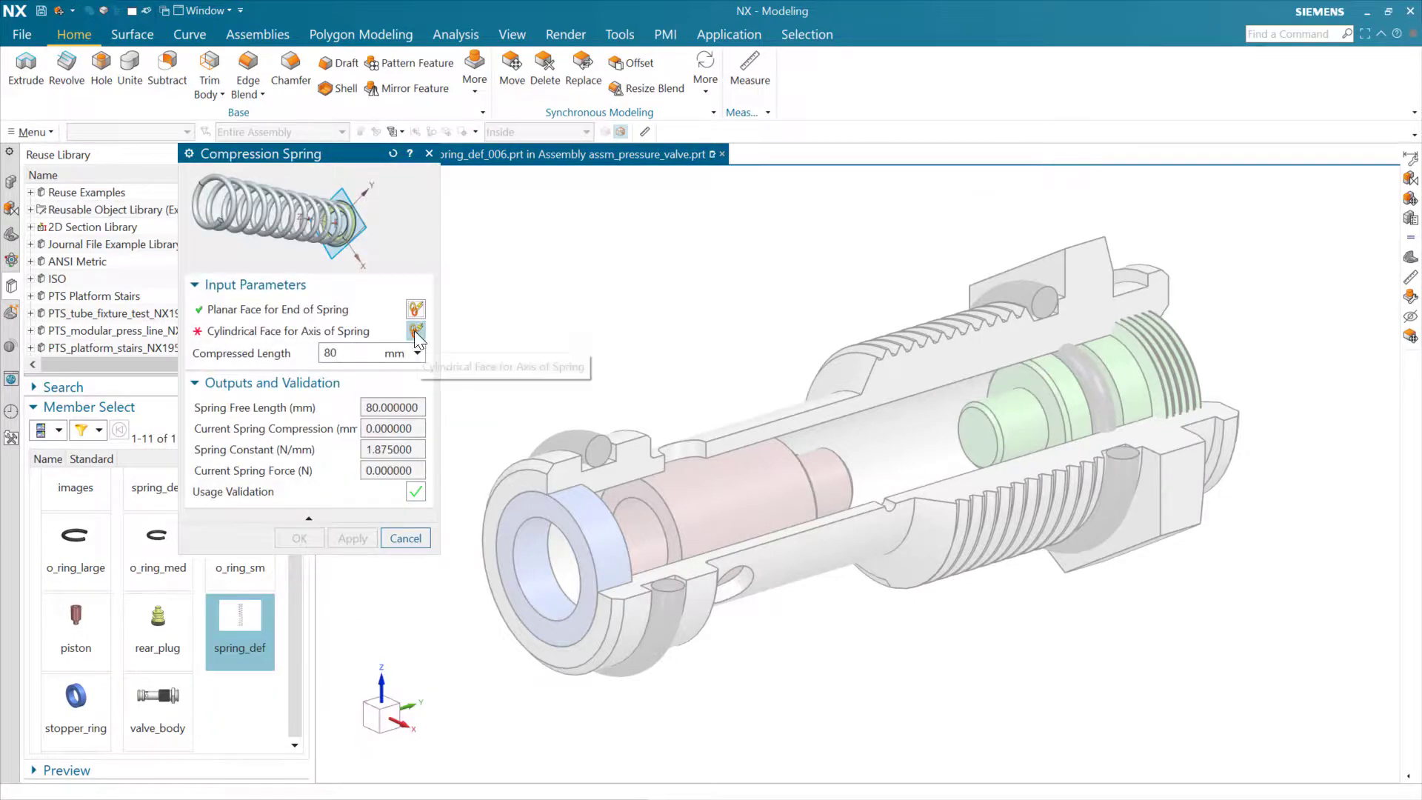
# Link the cylindrical face of the rear plug's nose as the spring axis and create the compression spring.
pyautogui.press('Escape')
pyautogui.press('F4')
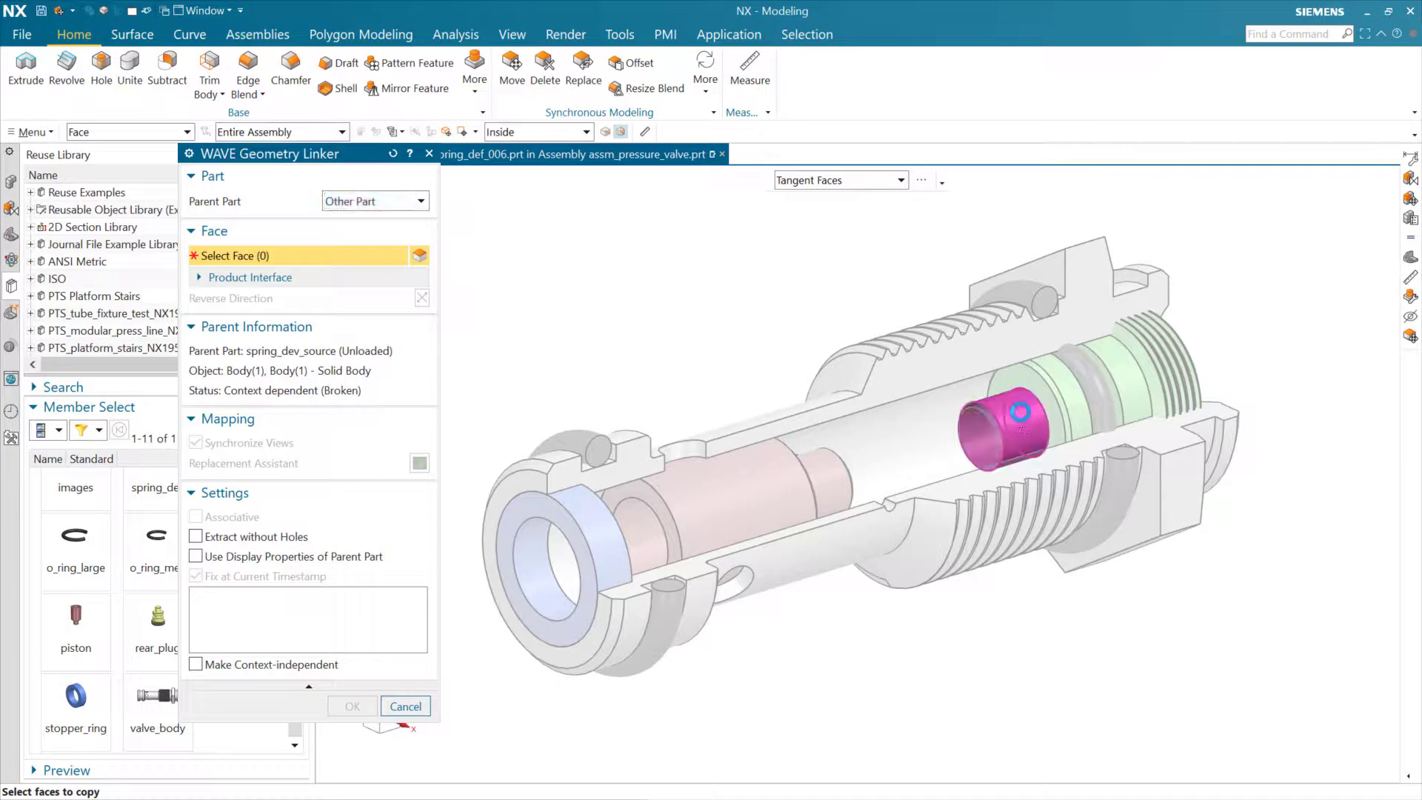
pyautogui.click(1012, 420)
pyautogui.middleClick(985, 638)
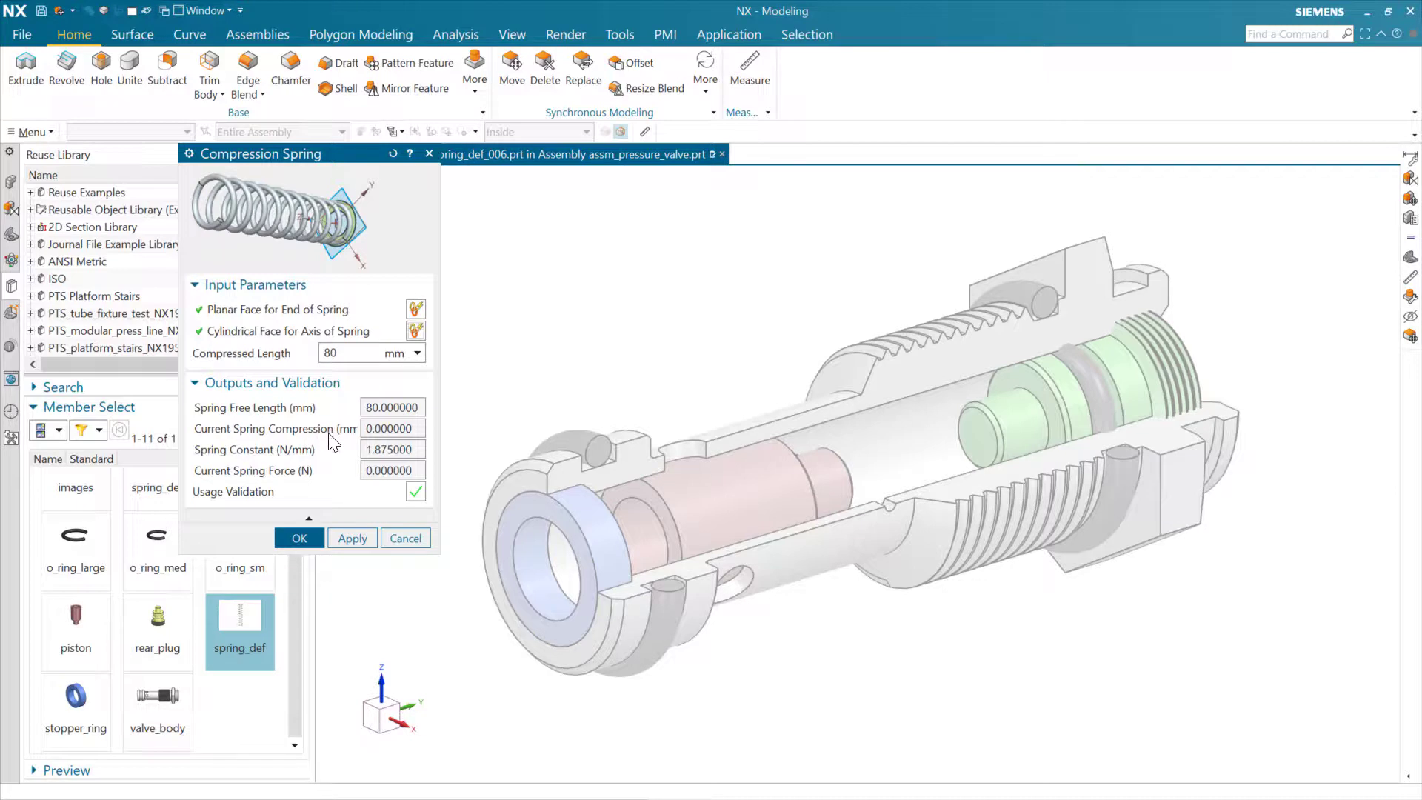
pyautogui.click(304, 536)
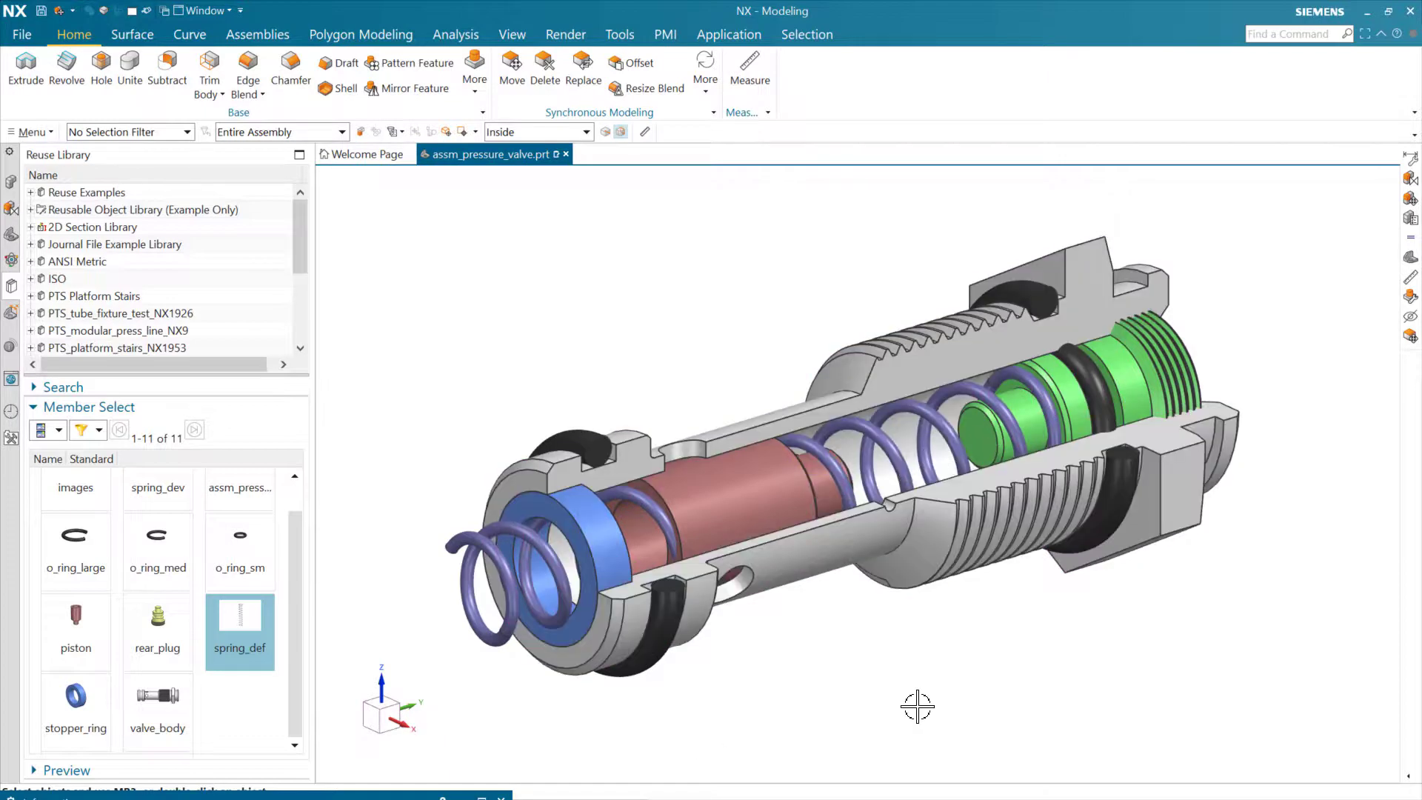
# Create an object-to-object measurement between the rear plug's ring-shaped shoulder face and the piston's facing shoulder face.
pyautogui.click(750, 66)
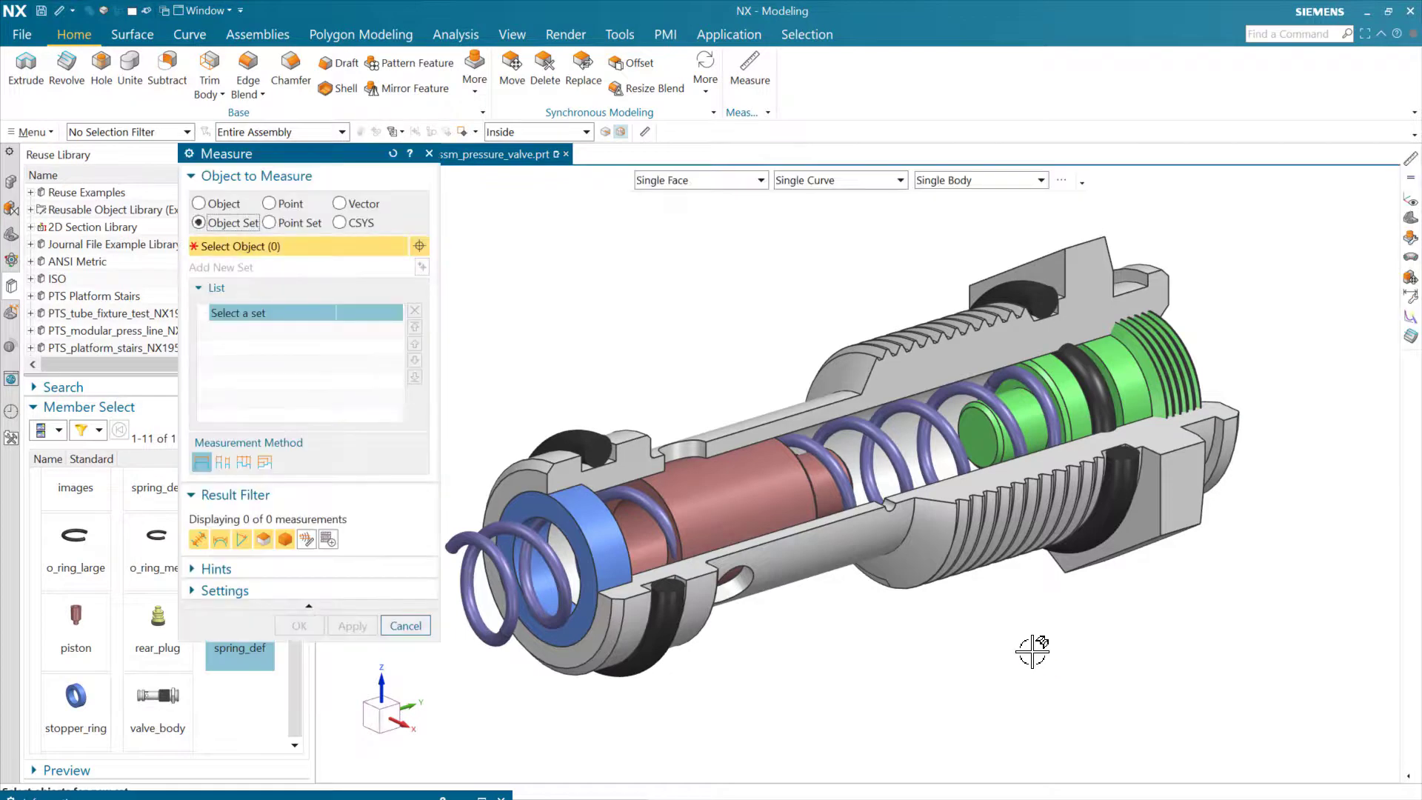
pyautogui.scroll(5, 1021, 408)
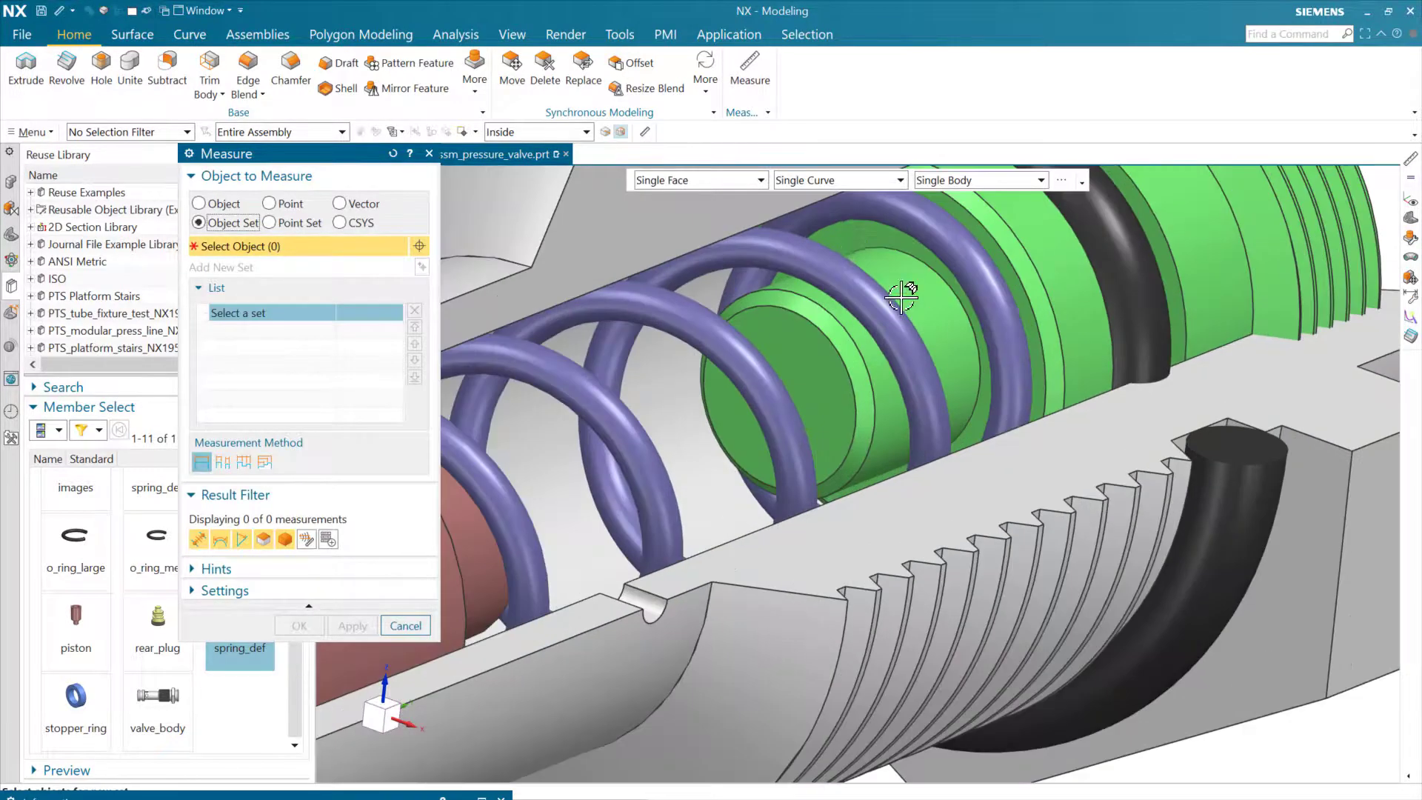
pyautogui.click(864, 227)
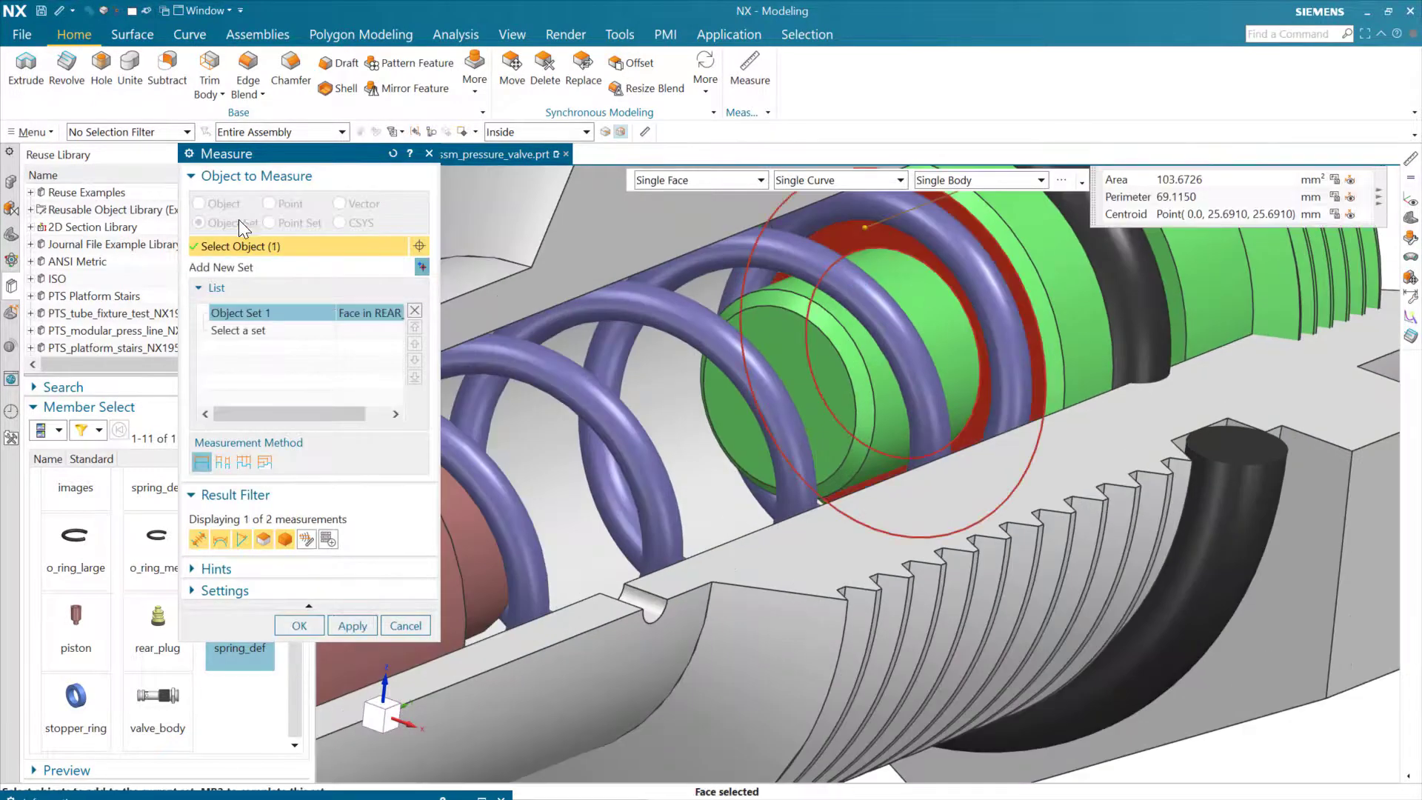
pyautogui.click(392, 153)
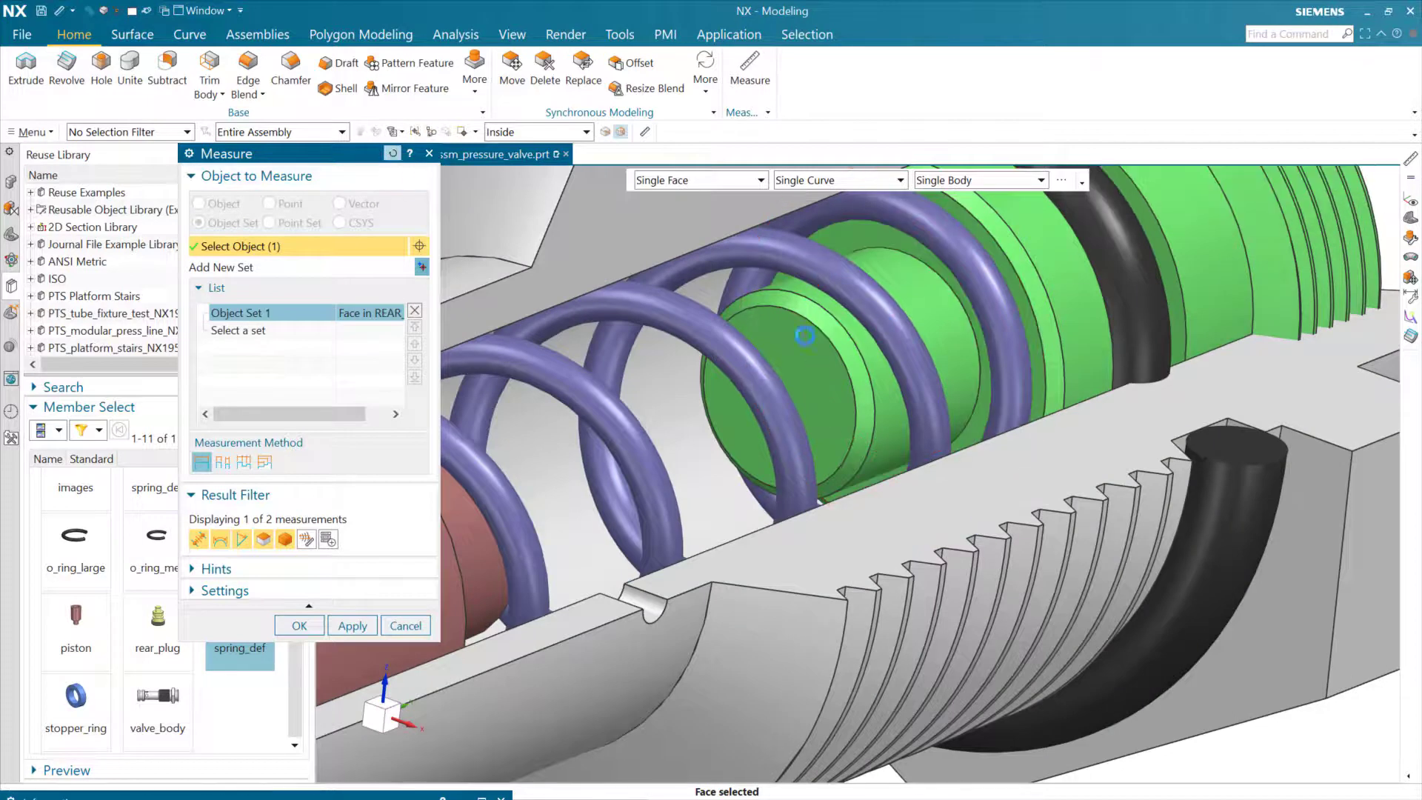
pyautogui.click(859, 233)
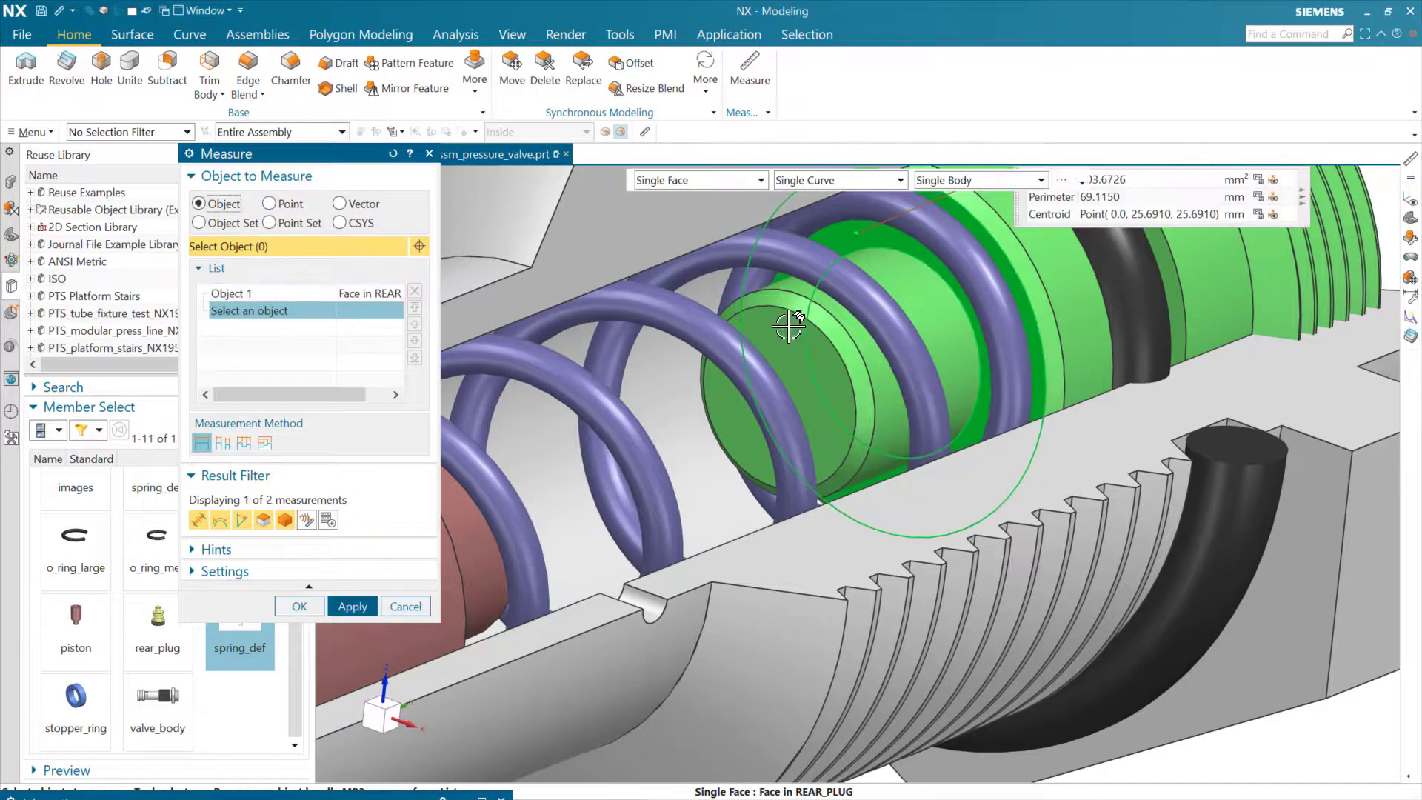
pyautogui.moveTo(682, 340); pyautogui.dragTo(615, 371, button='middle')
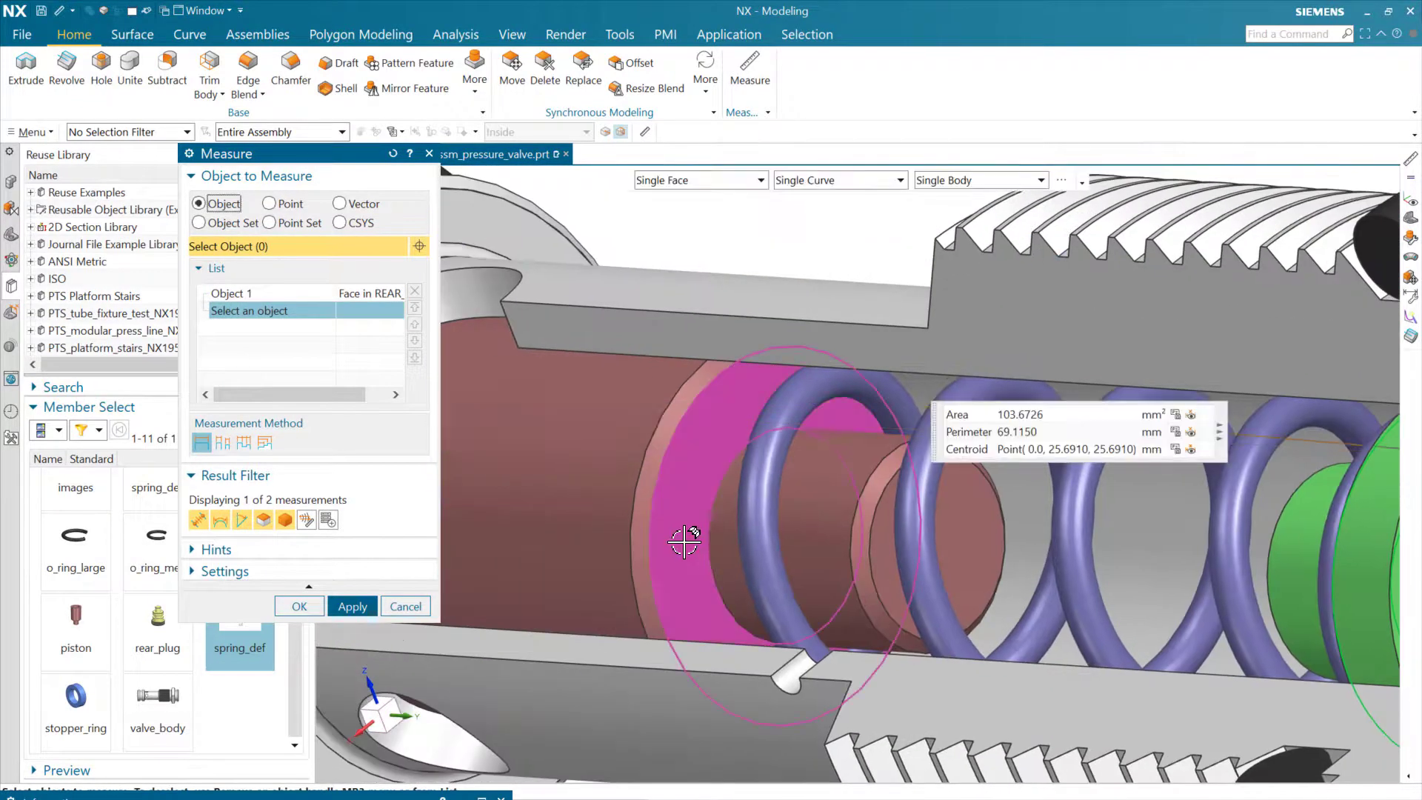
pyautogui.click(684, 542)
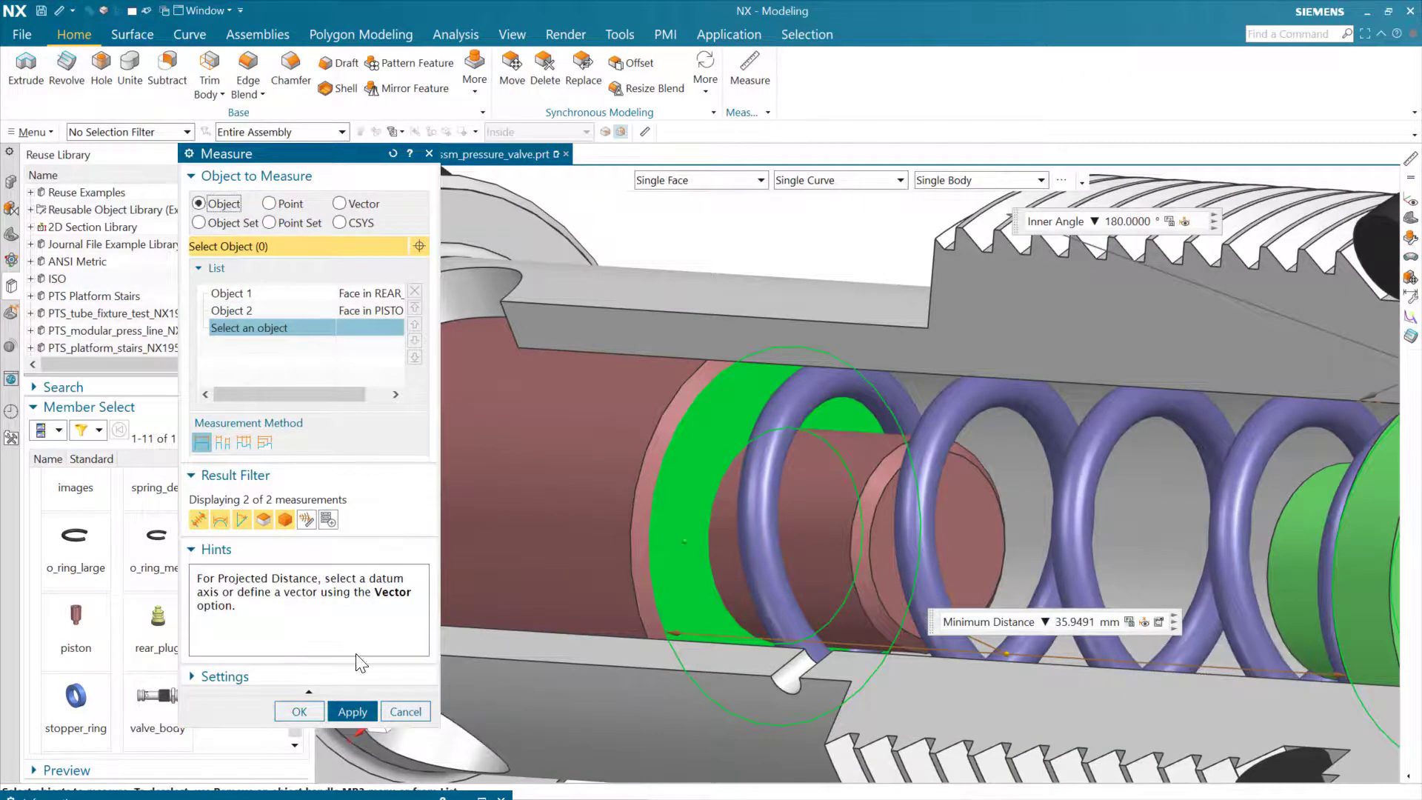
pyautogui.click(299, 709)
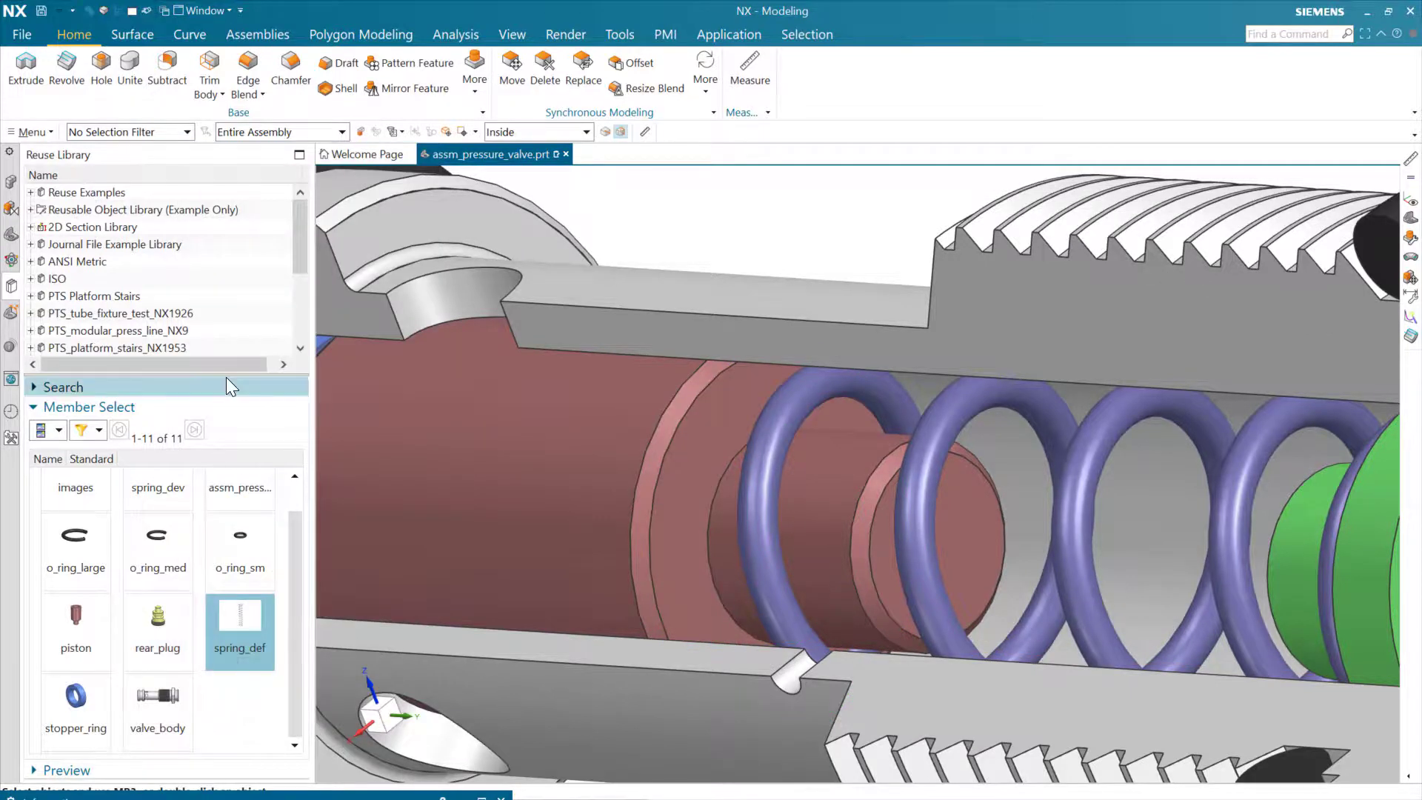
# Rename the distance measurement's expression to compressed_length and accept the expression changes.
pyautogui.hotkey('ctrl', 'e')
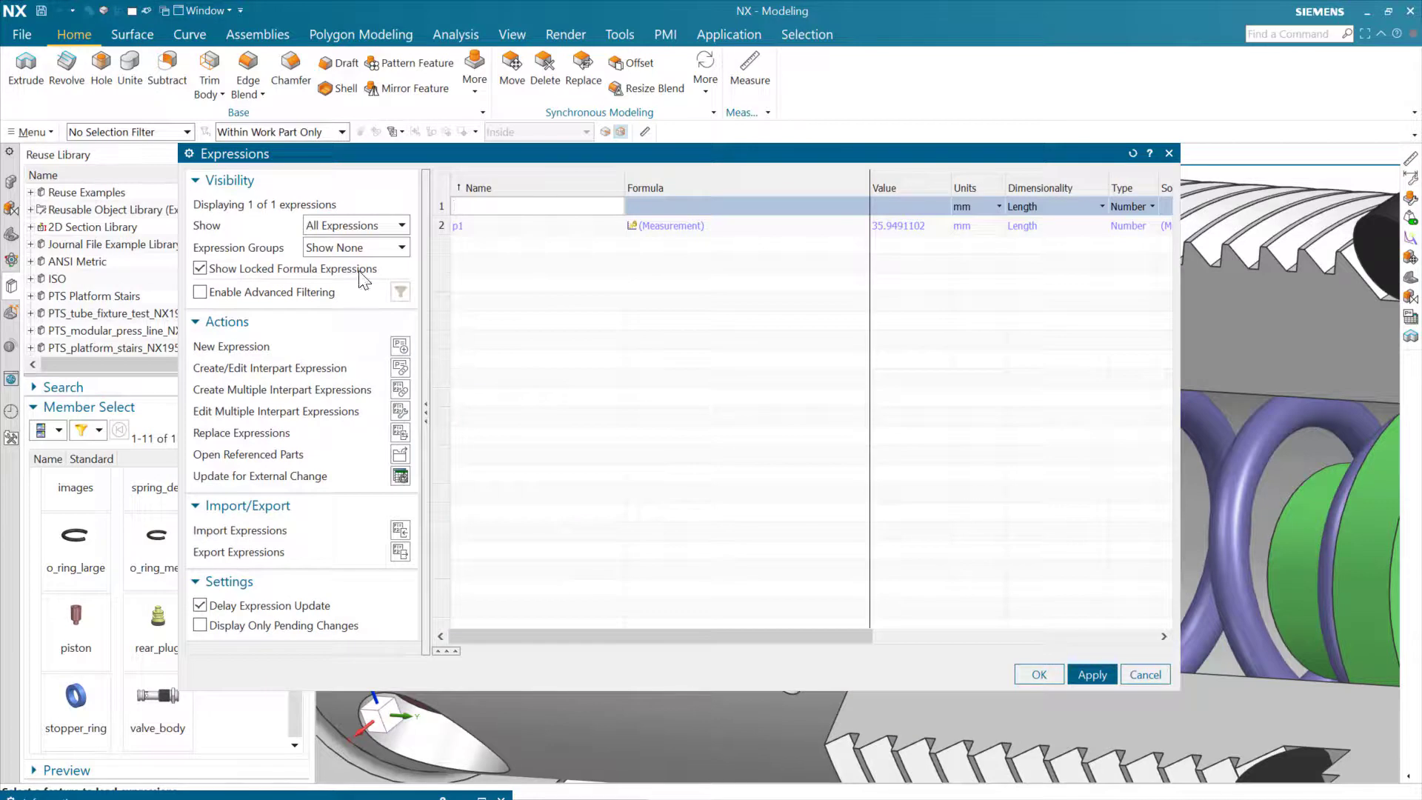
pyautogui.click(620, 35)
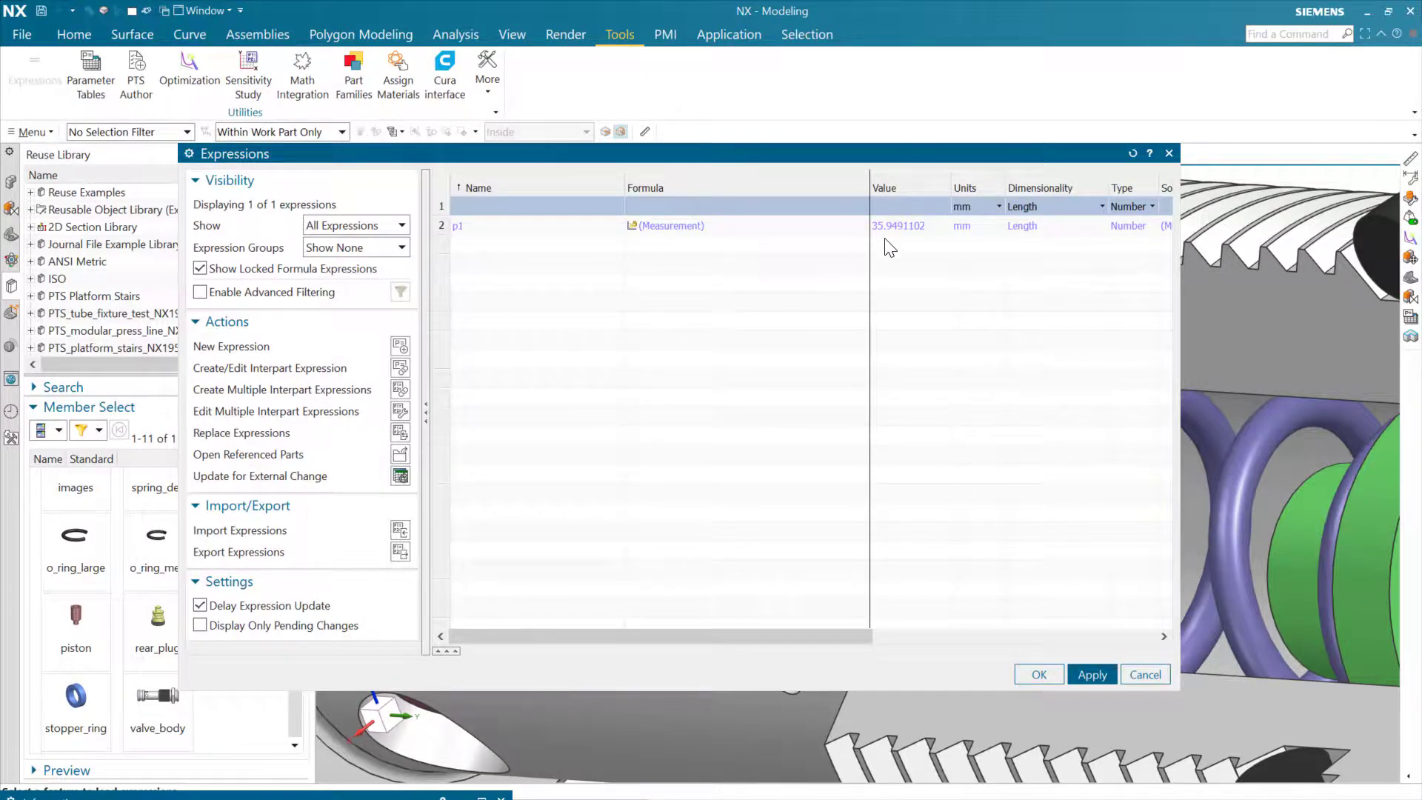
pyautogui.click(547, 233)
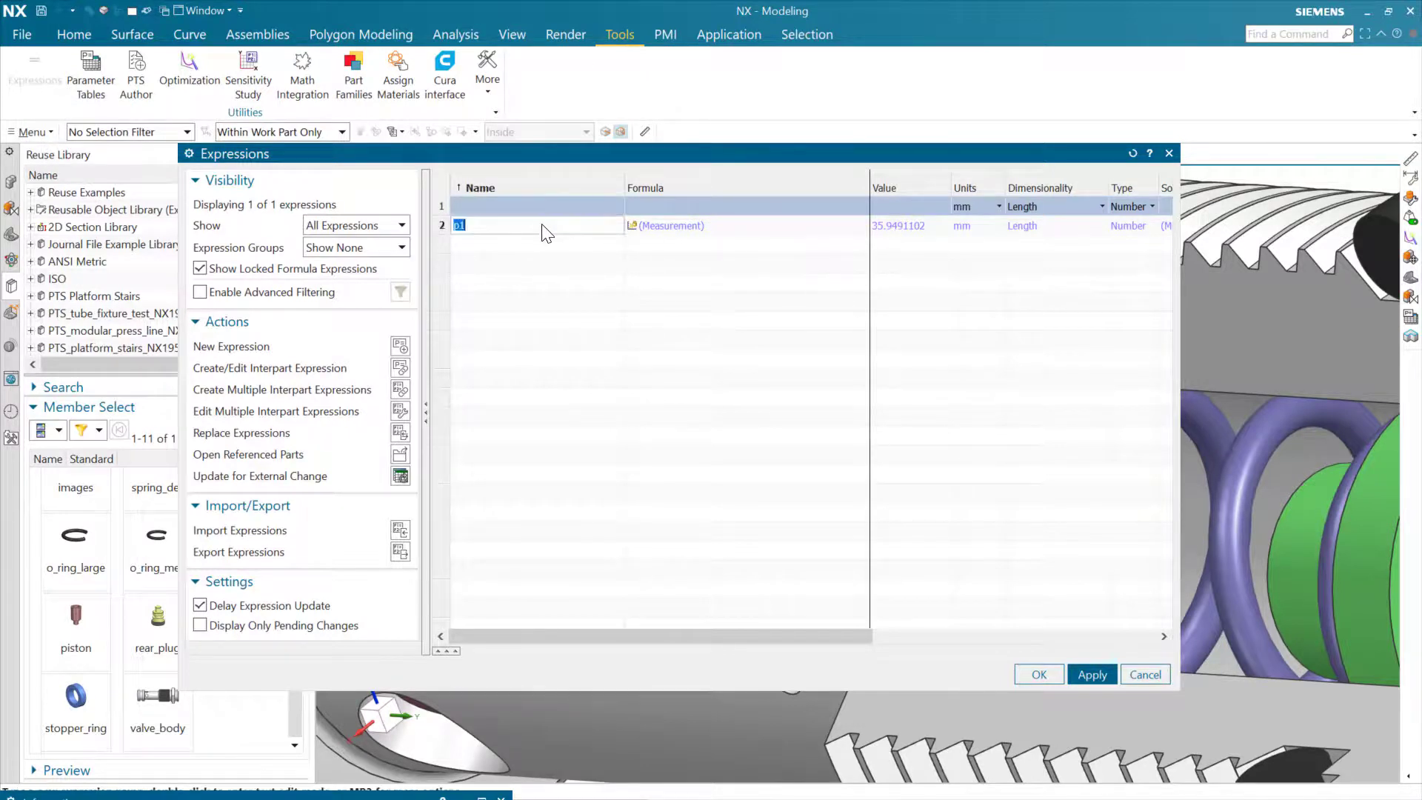
pyautogui.write('compressed_length')
pyautogui.press('Return')
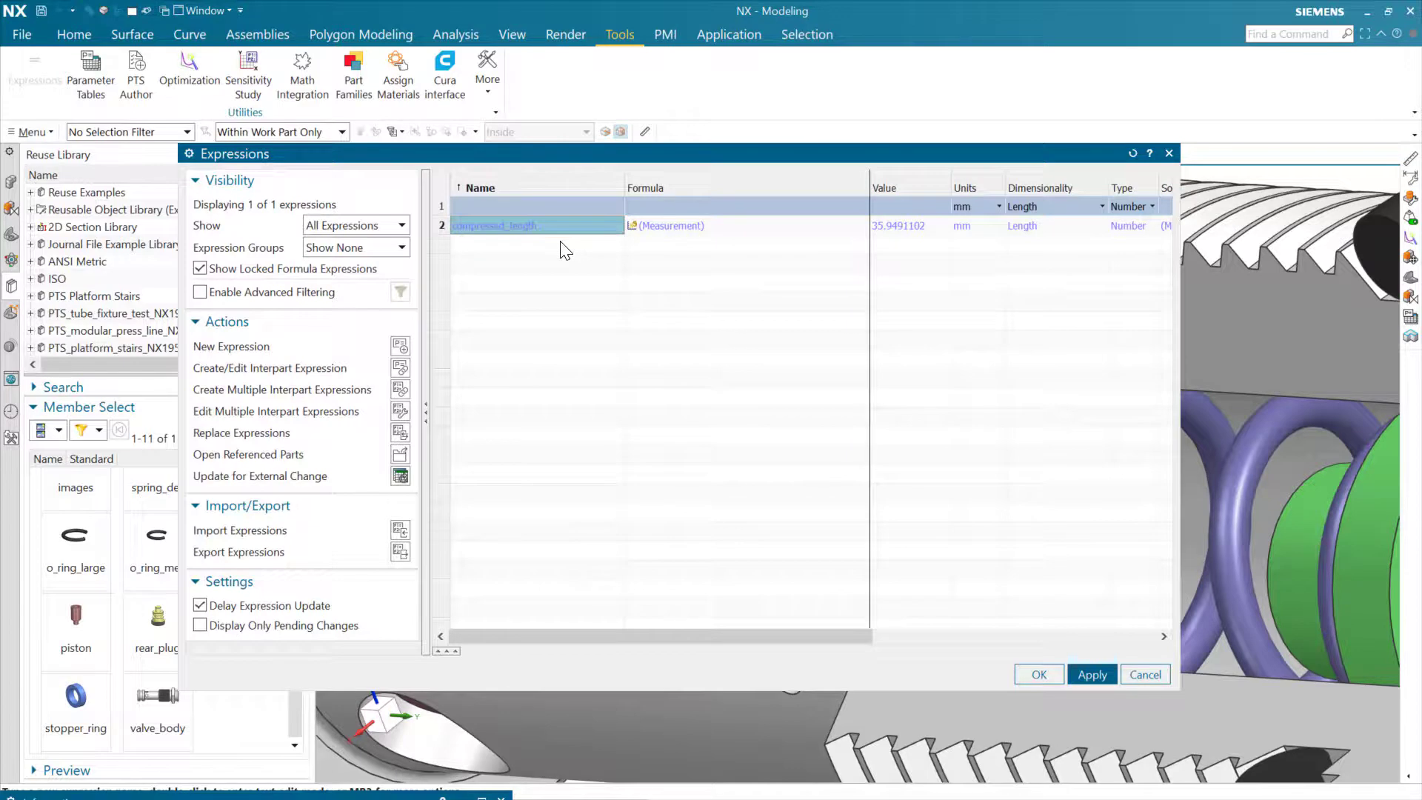
pyautogui.click(1040, 675)
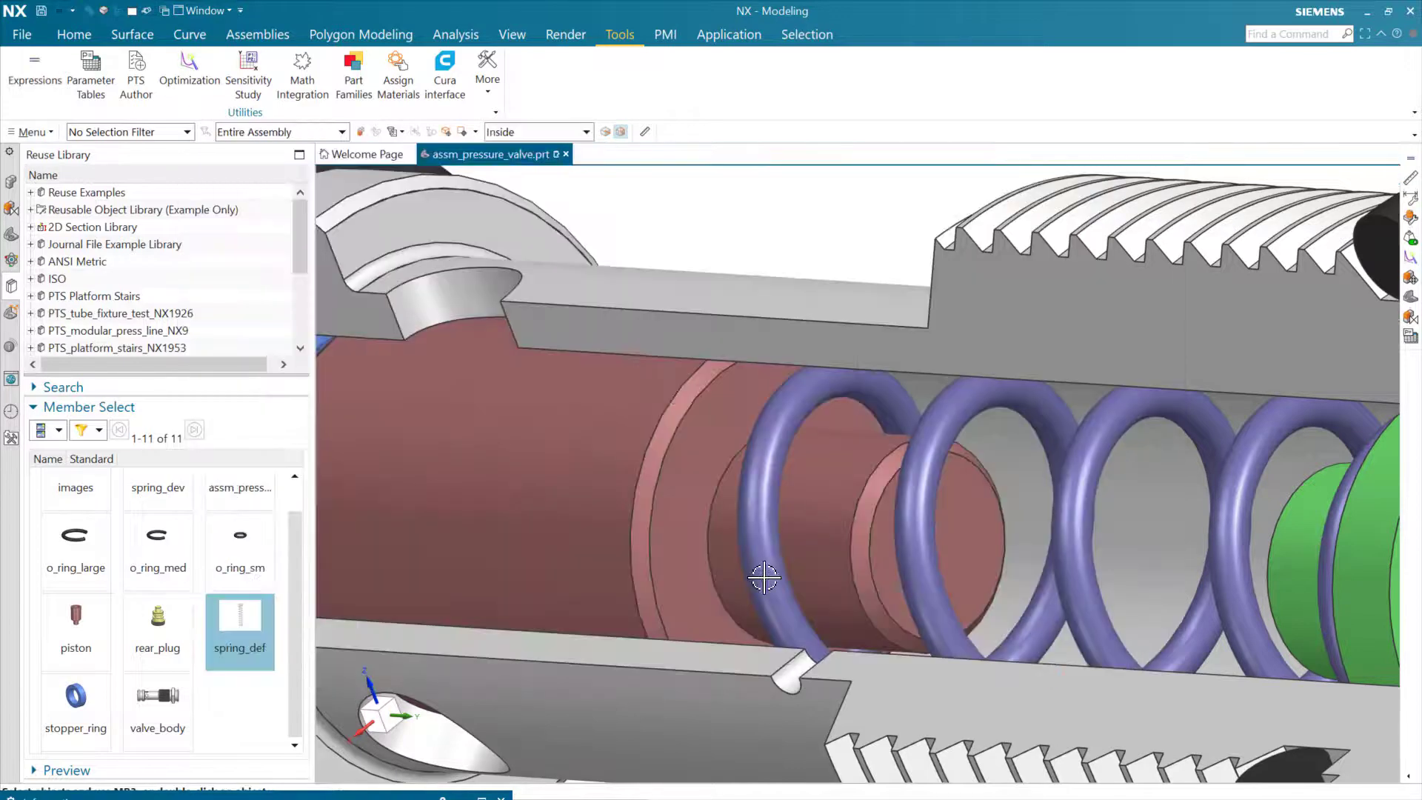
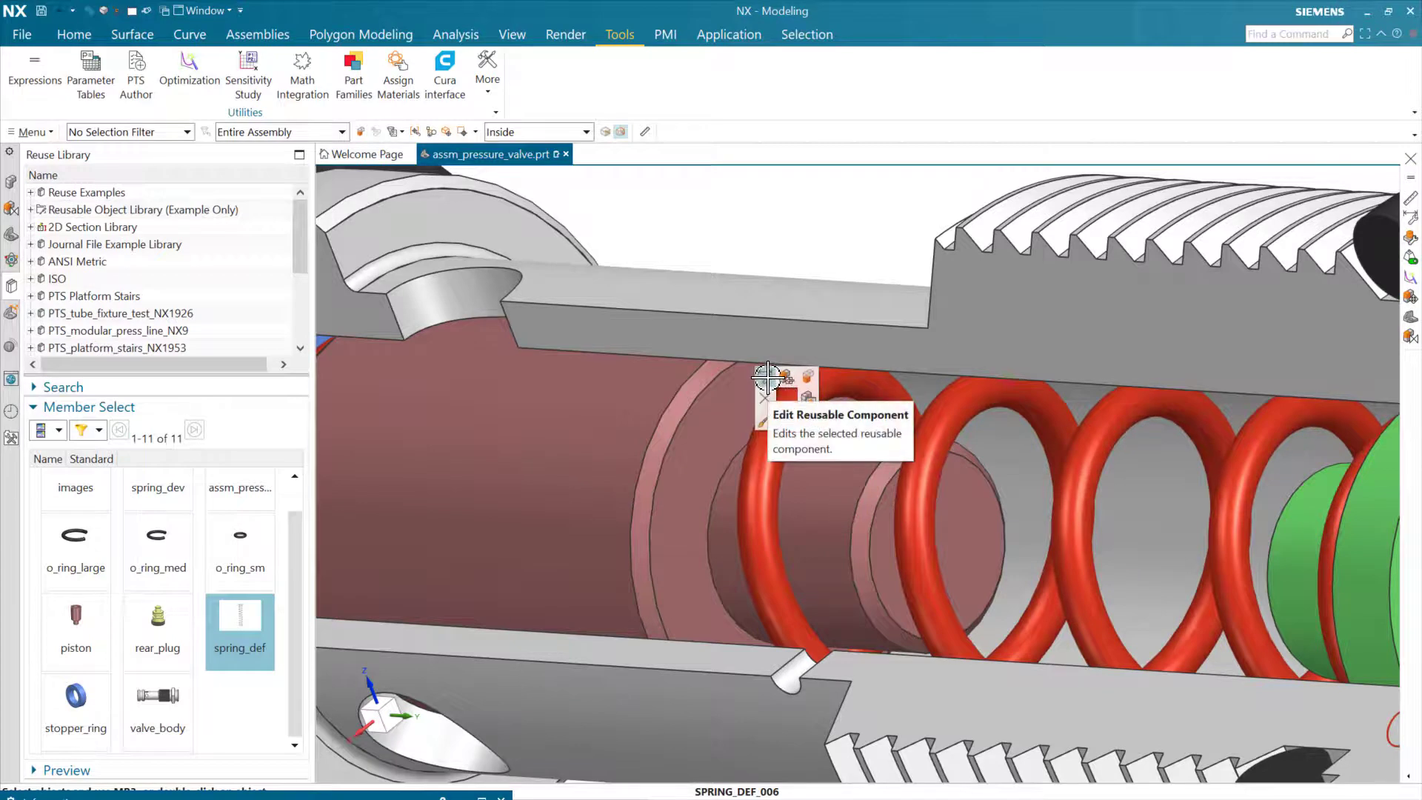
# Open the compression spring component for editing and check which component is the work part in the assembly structure.
pyautogui.click(768, 377)
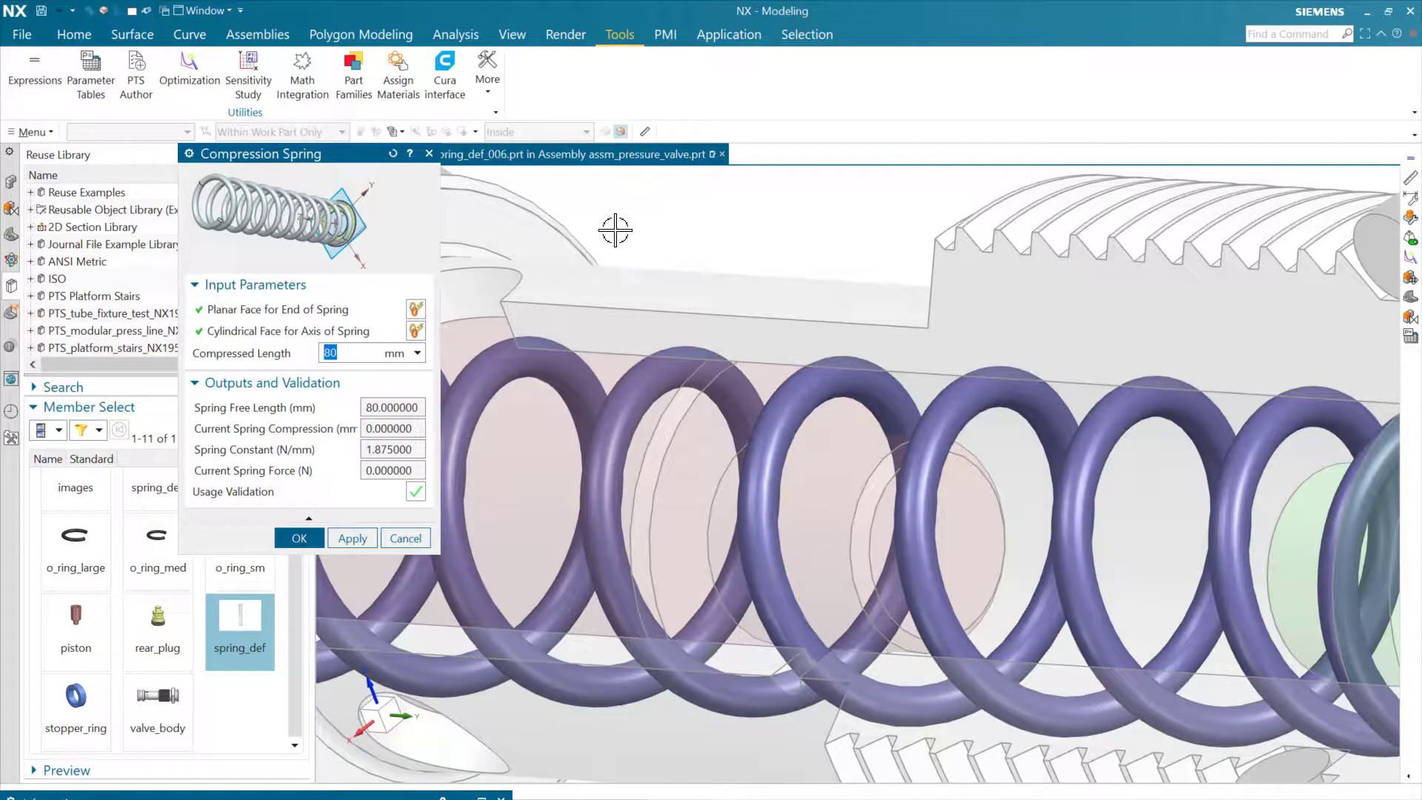
pyautogui.click(10, 182)
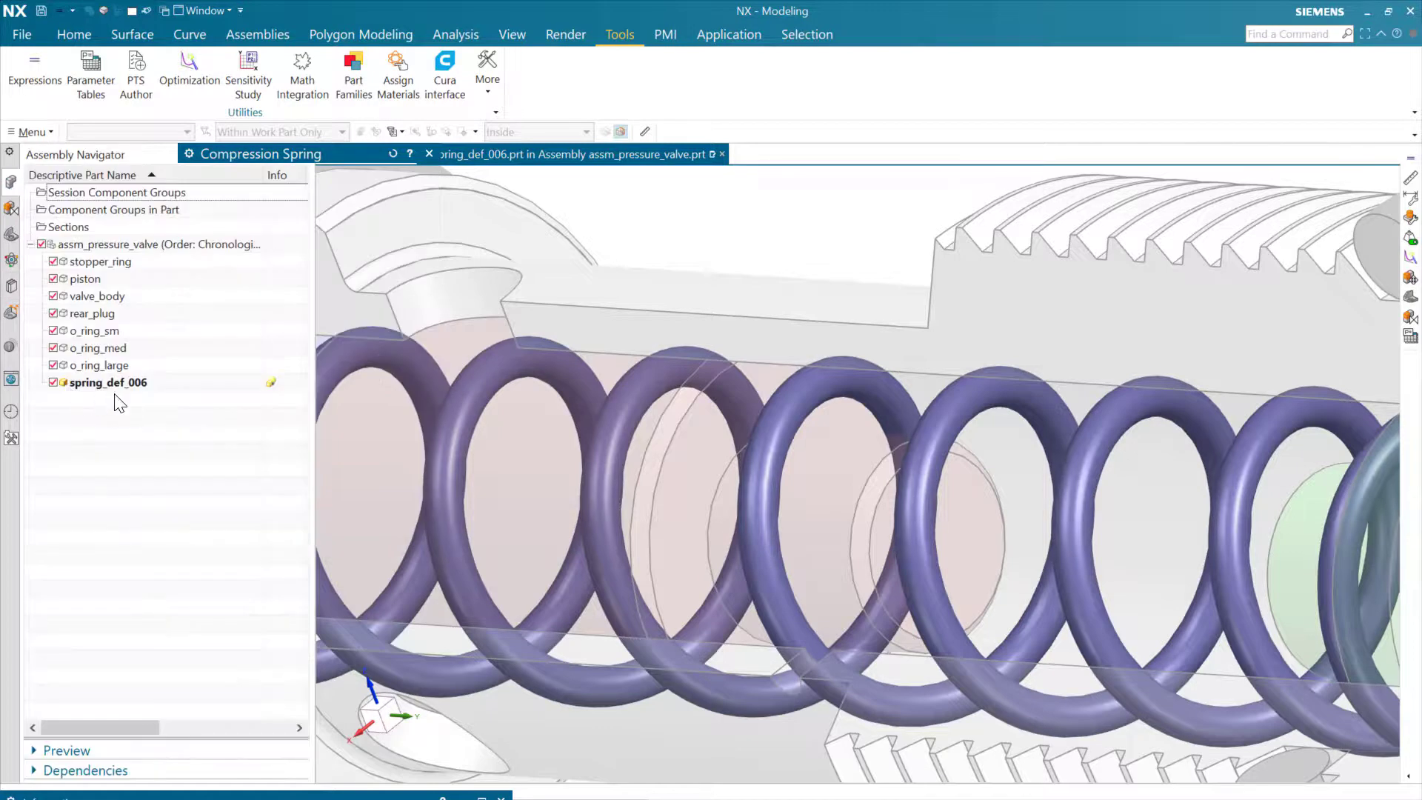
pyautogui.click(348, 157)
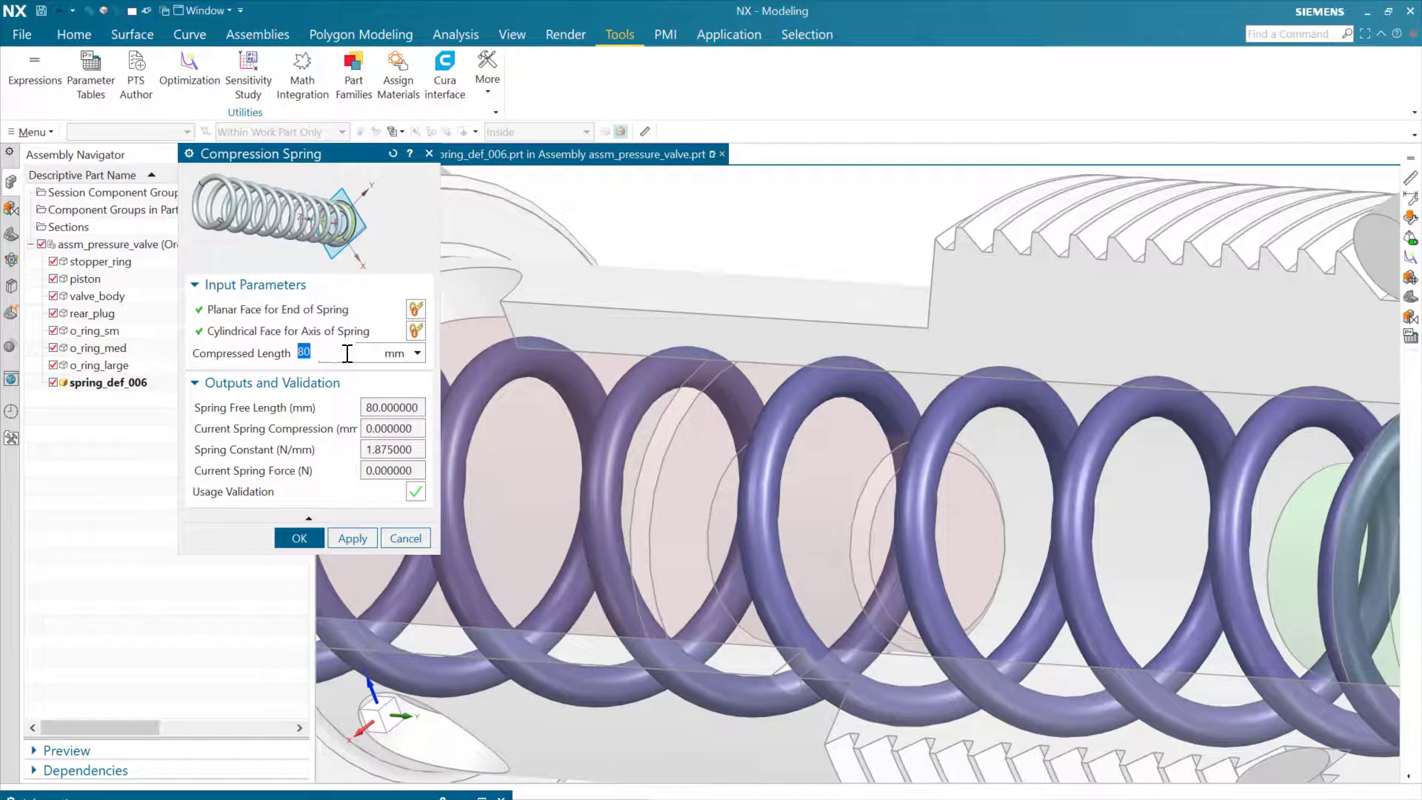
# Set the spring's Compressed Length formula to a single interpart expression referencing compressed_length from assm_pressure_valve.prt, and accept the expressions.
pyautogui.click(417, 354)
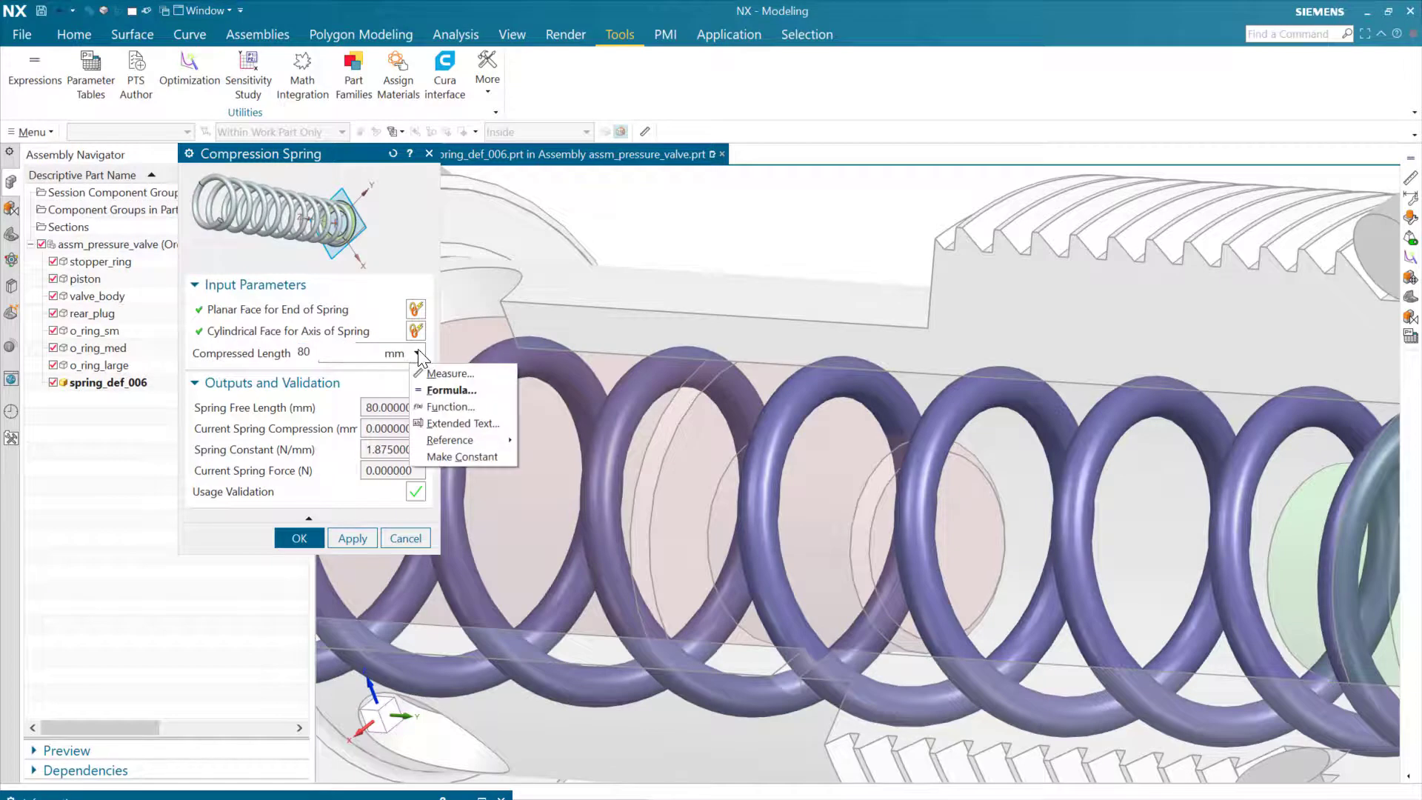
pyautogui.click(455, 389)
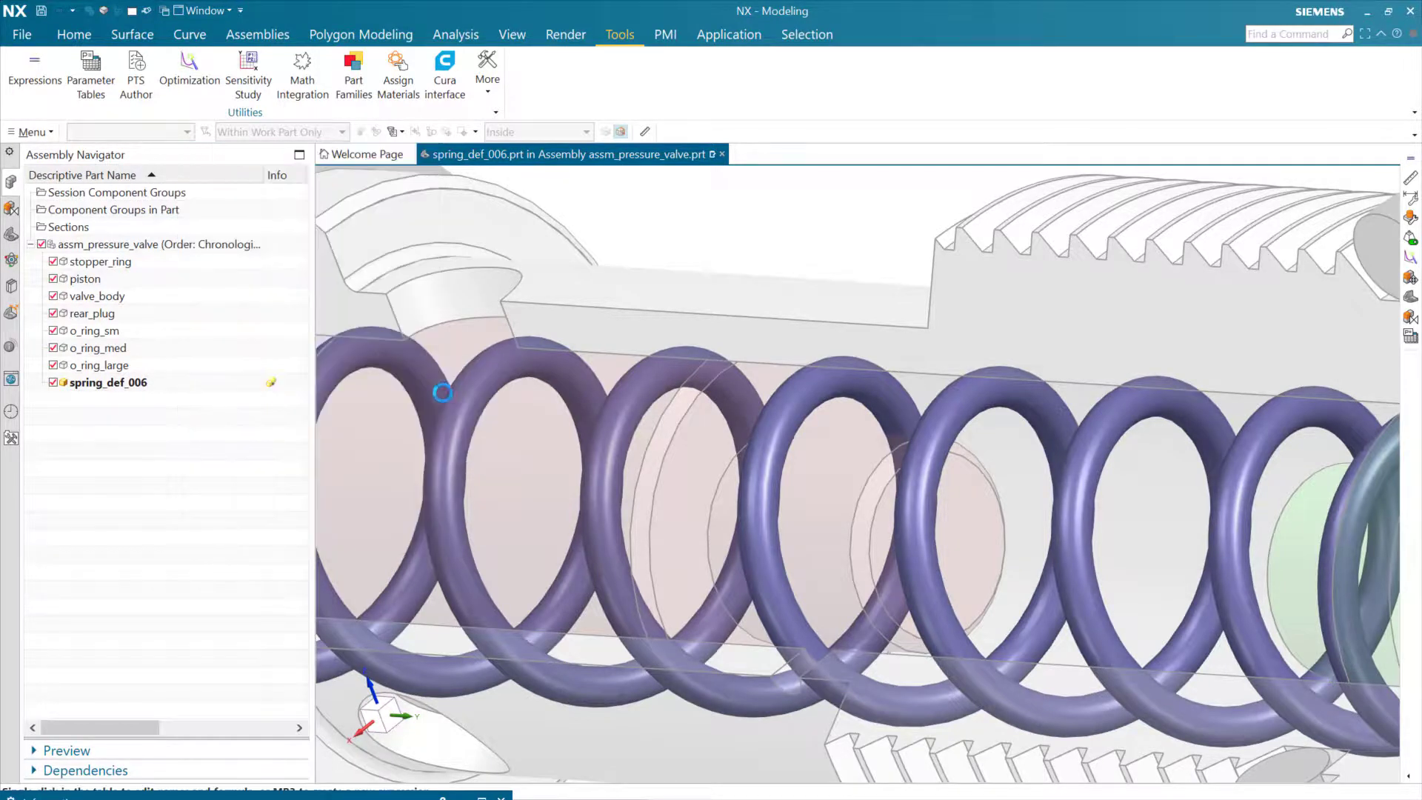
pyautogui.click(400, 367)
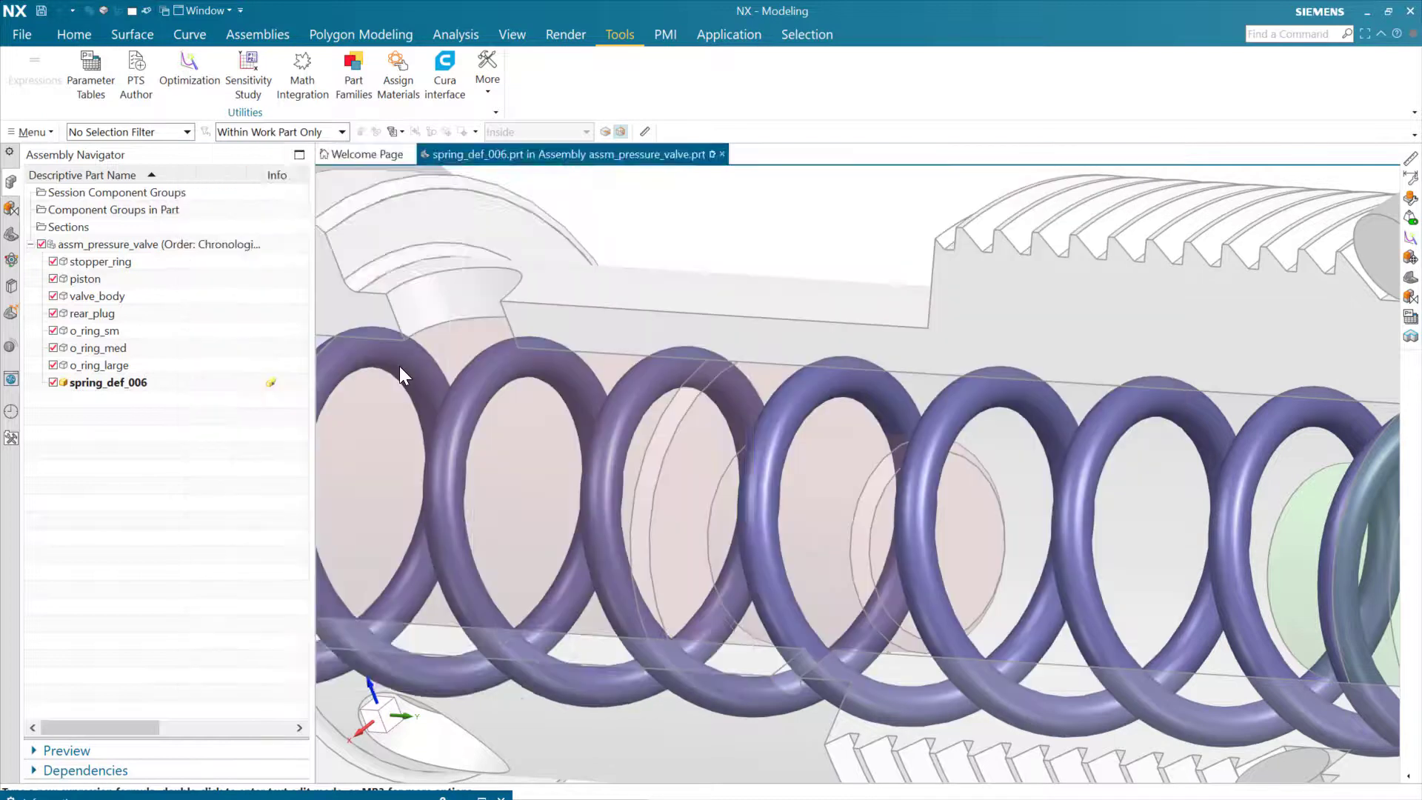
pyautogui.click(273, 290)
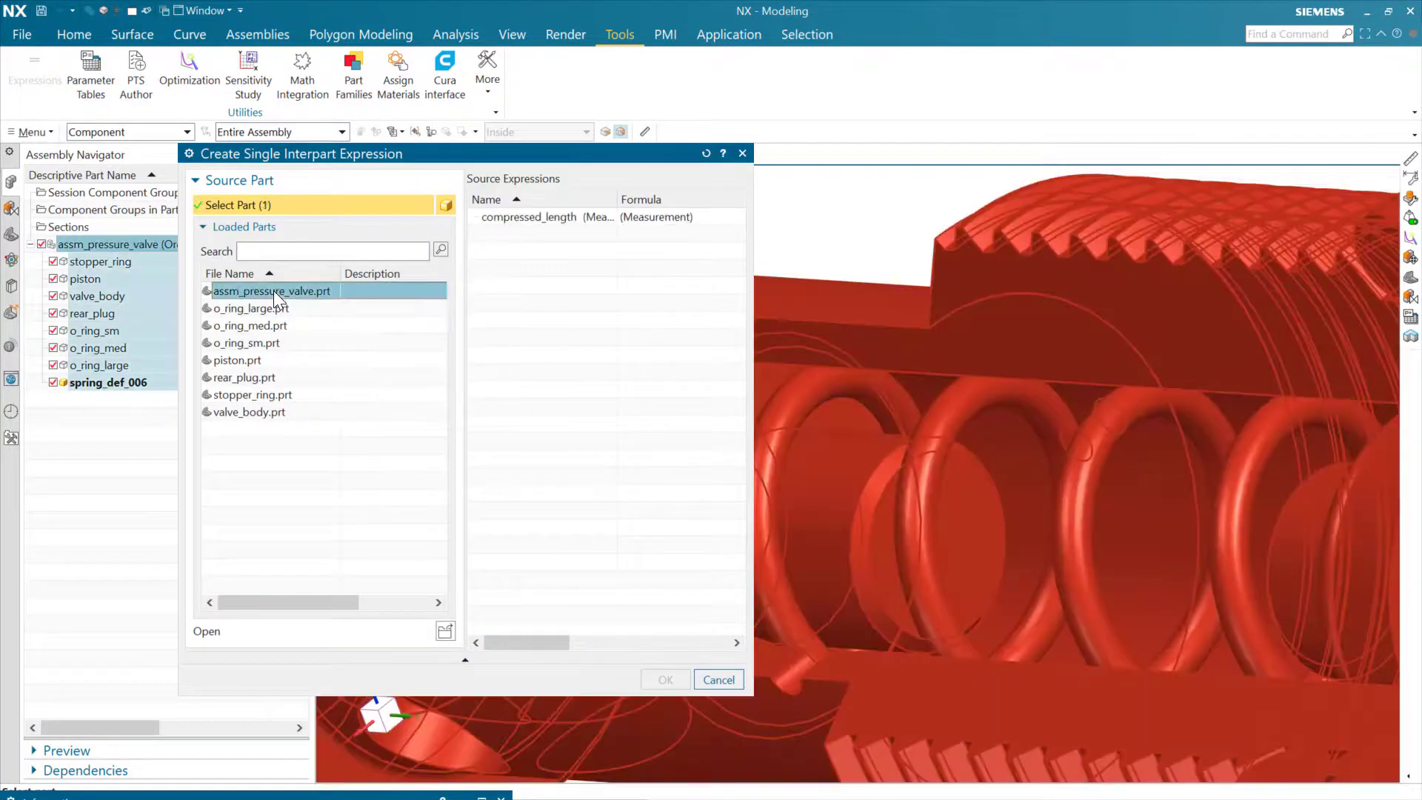
pyautogui.click(565, 217)
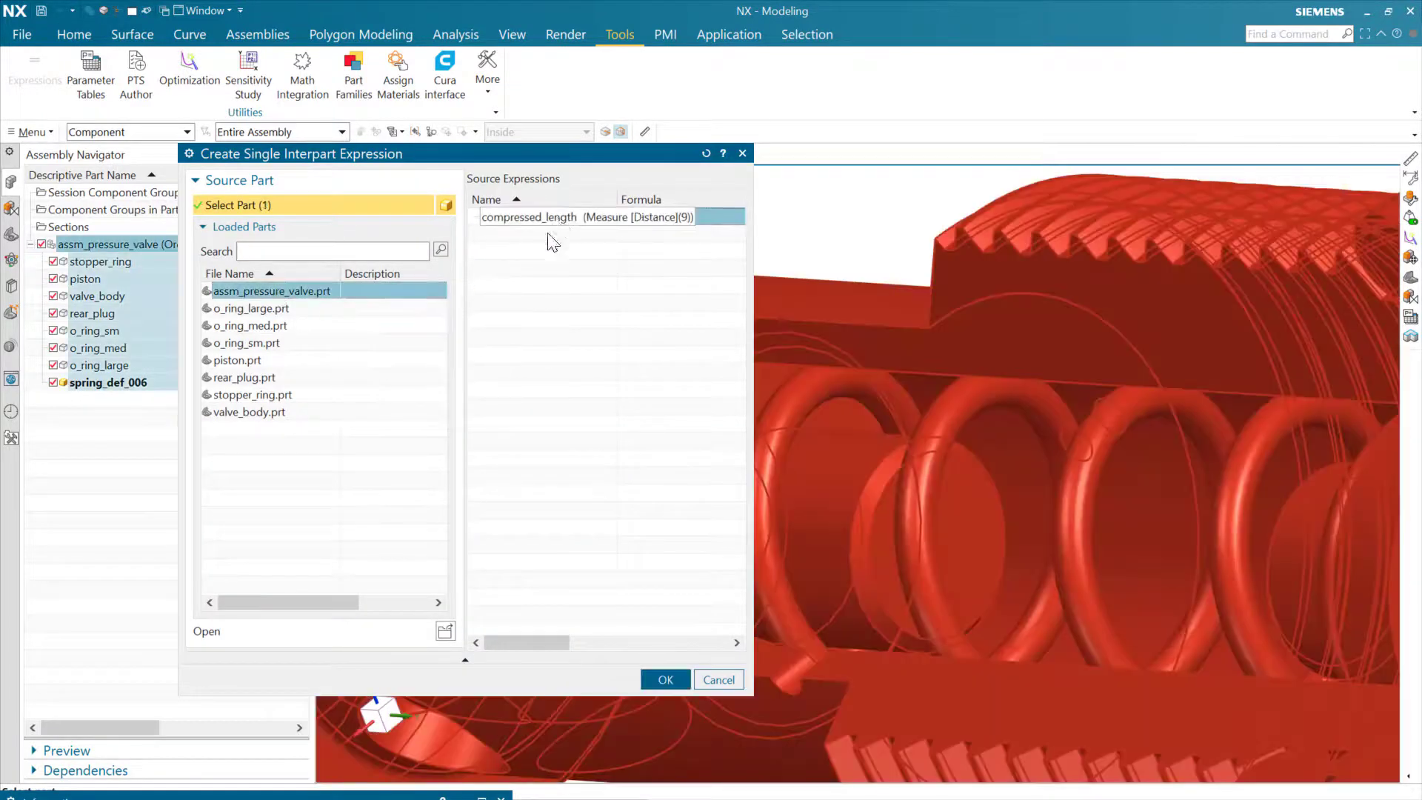
pyautogui.click(665, 679)
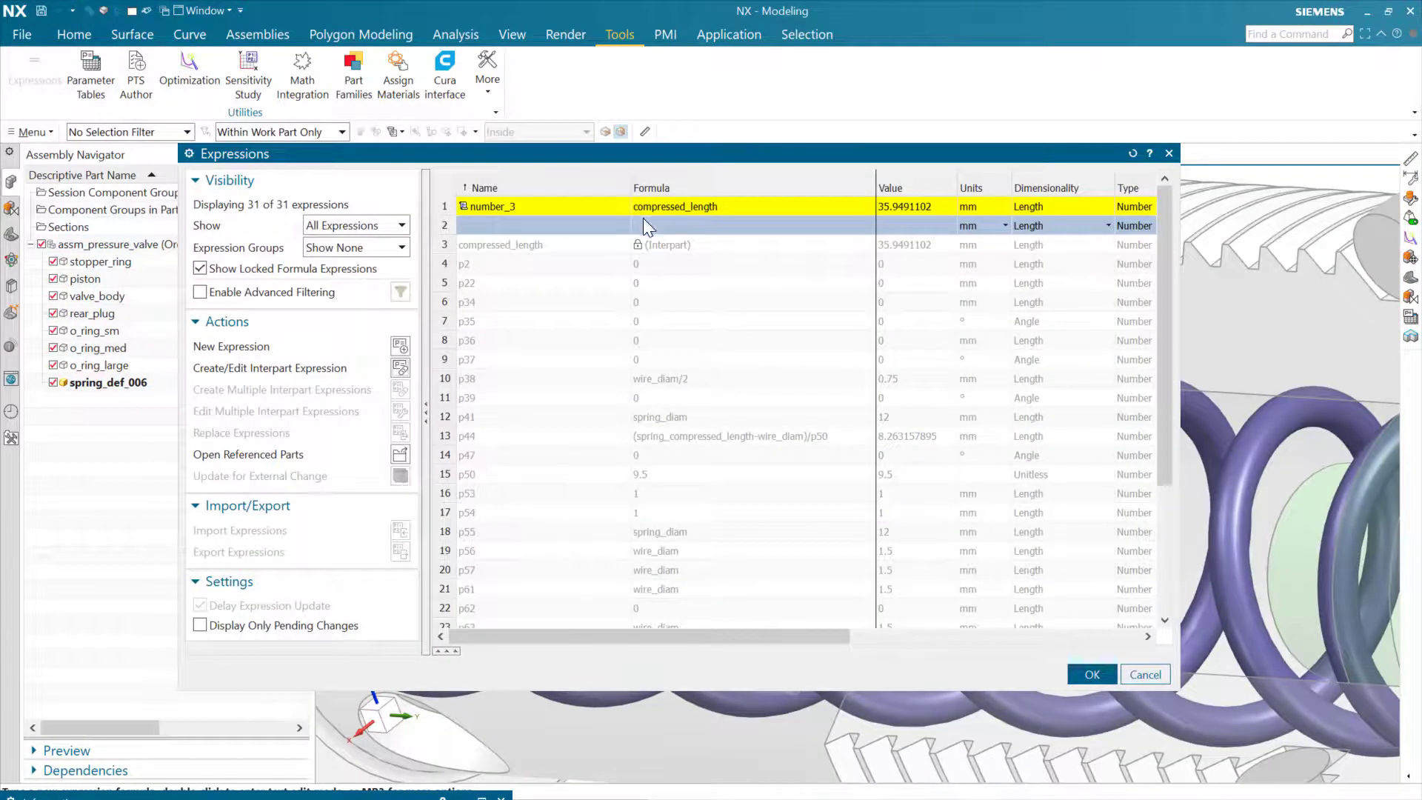
pyautogui.scroll(-2, 578, 413)
pyautogui.scroll(2, 663, 380)
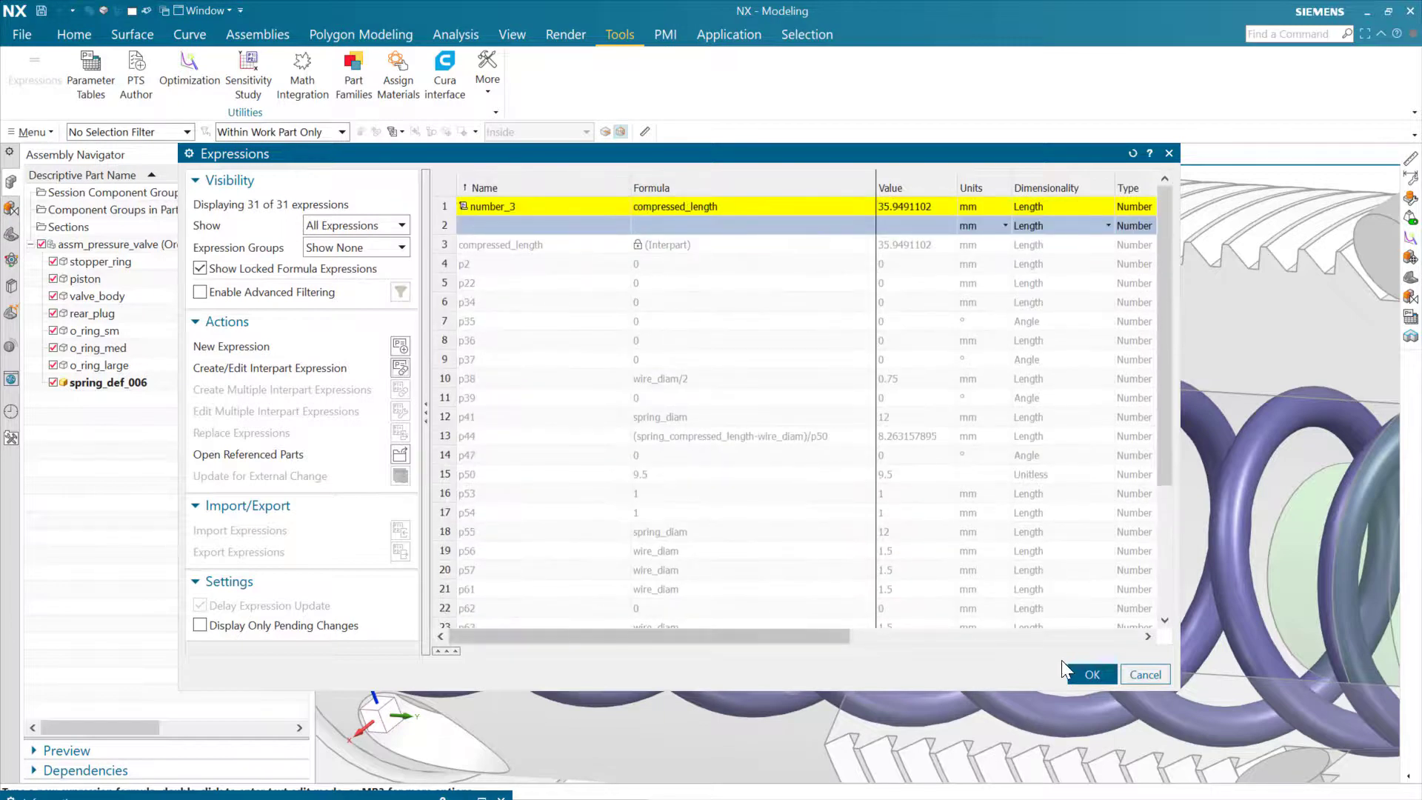
pyautogui.click(1087, 674)
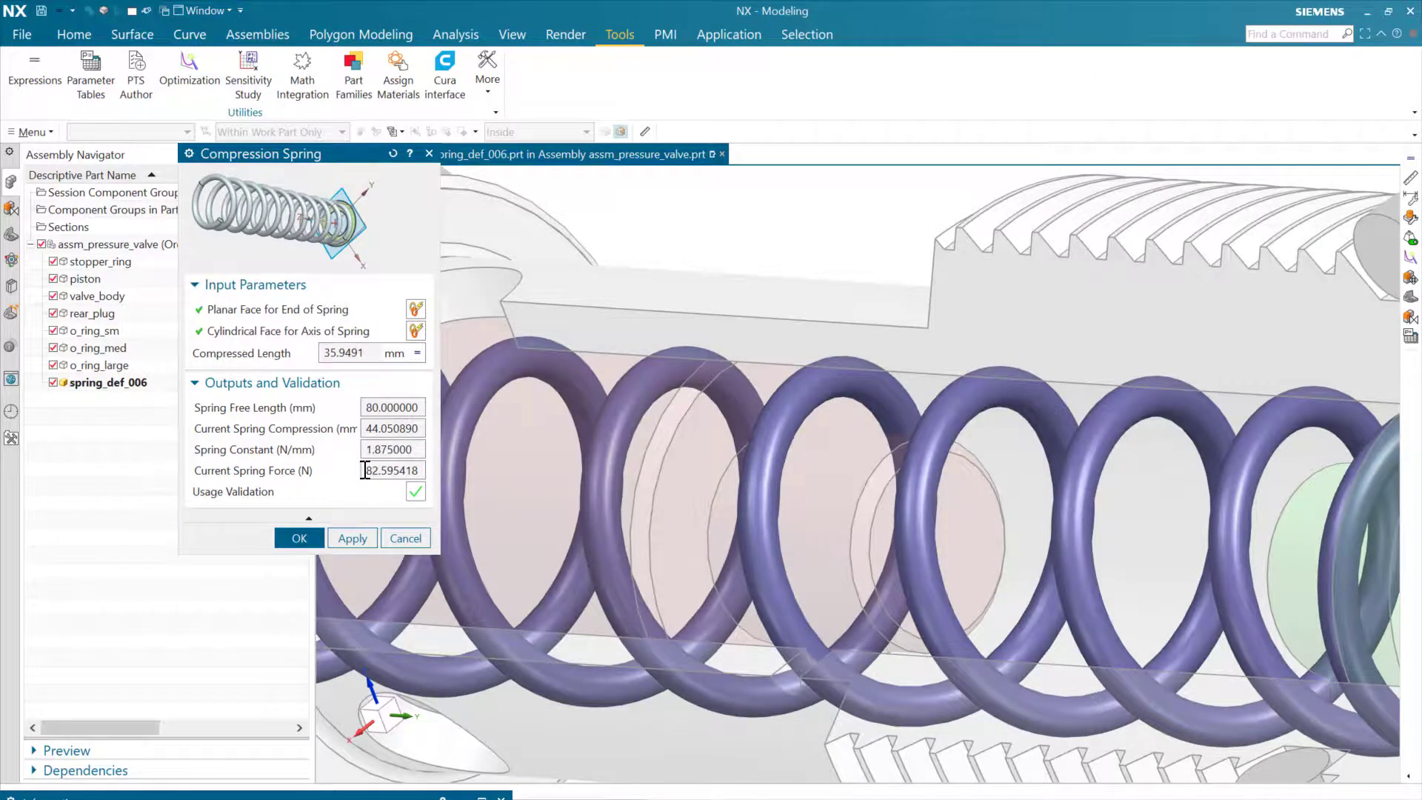
# Apply the linked compressed length to the compression spring and finish editing the component.
pyautogui.moveTo(332, 354)
pyautogui.click(353, 538)
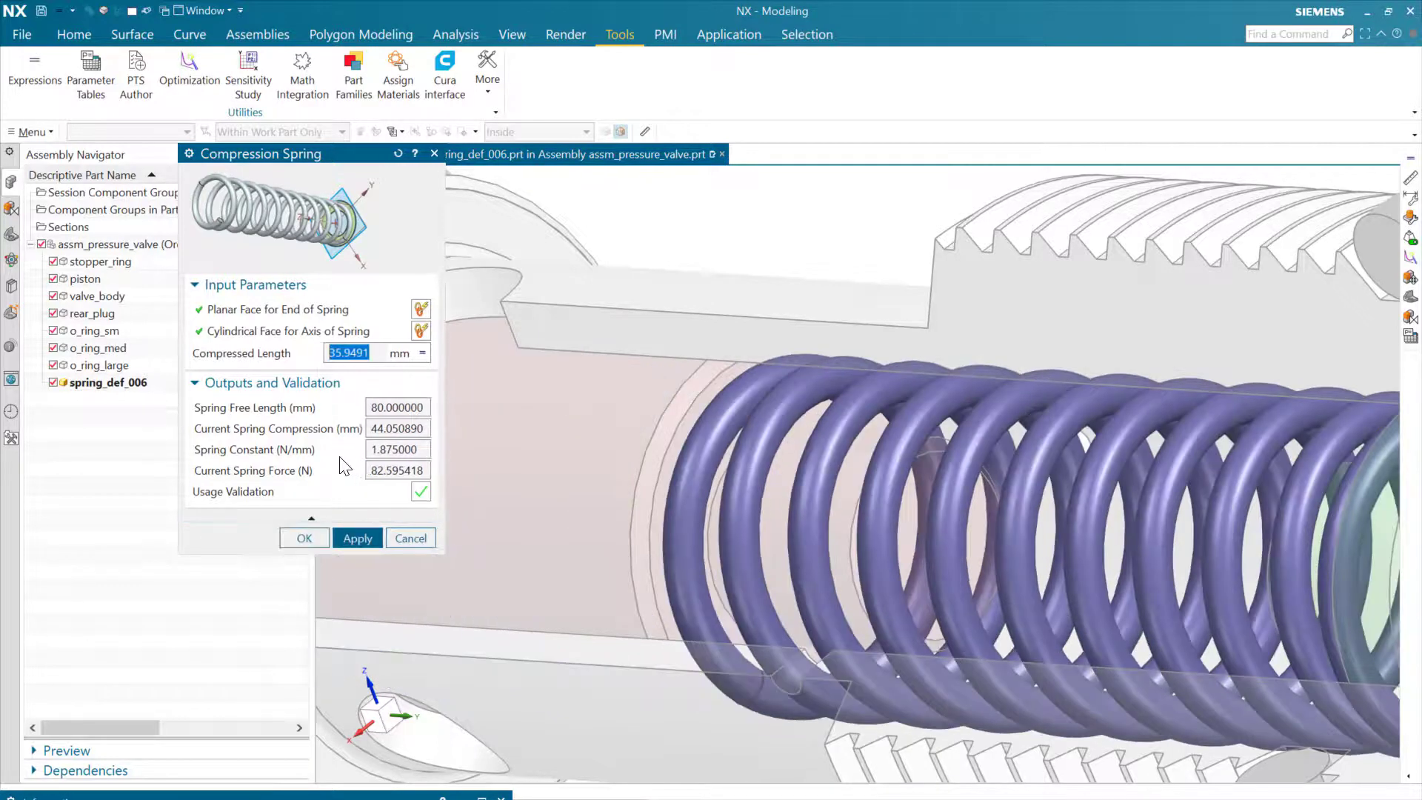
pyautogui.click(300, 537)
# Move the piston about 5 mm along the bore, away from the rear plug toward the blue stopper ring.
pyautogui.moveTo(813, 557); pyautogui.dragTo(928, 555, button='middle')
pyautogui.scroll(-5, 927, 555)
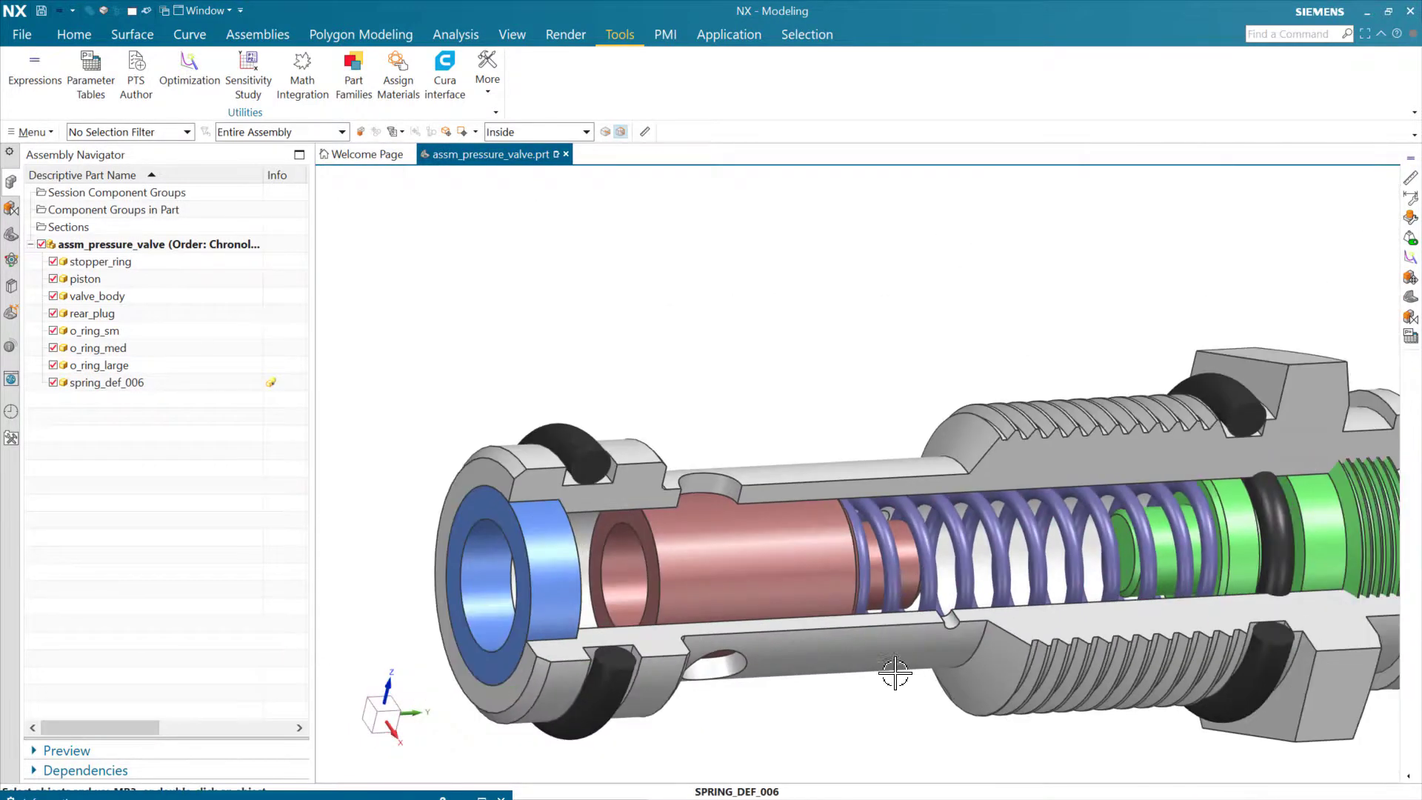
pyautogui.moveTo(867, 730); pyautogui.dragTo(844, 735, button='middle')
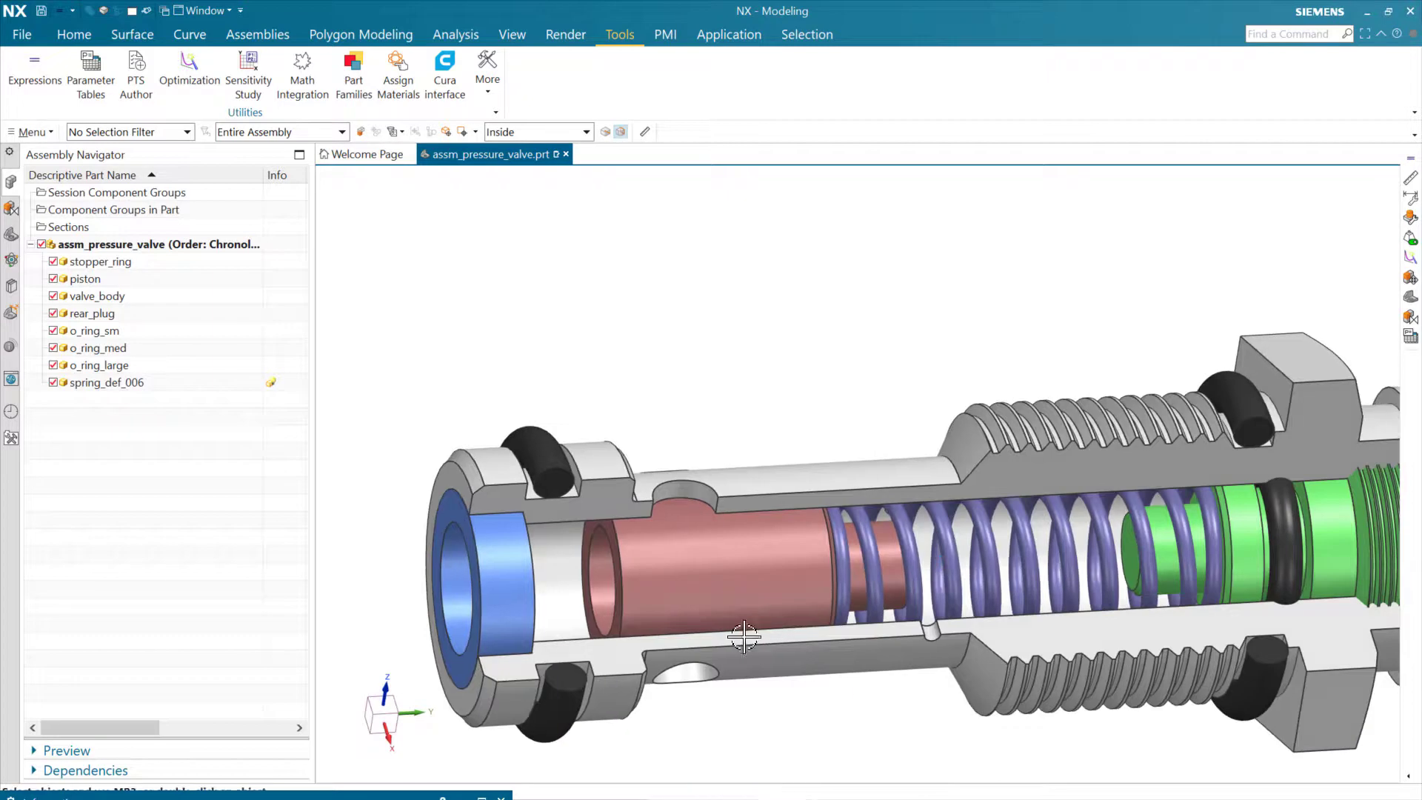
pyautogui.click(720, 567)
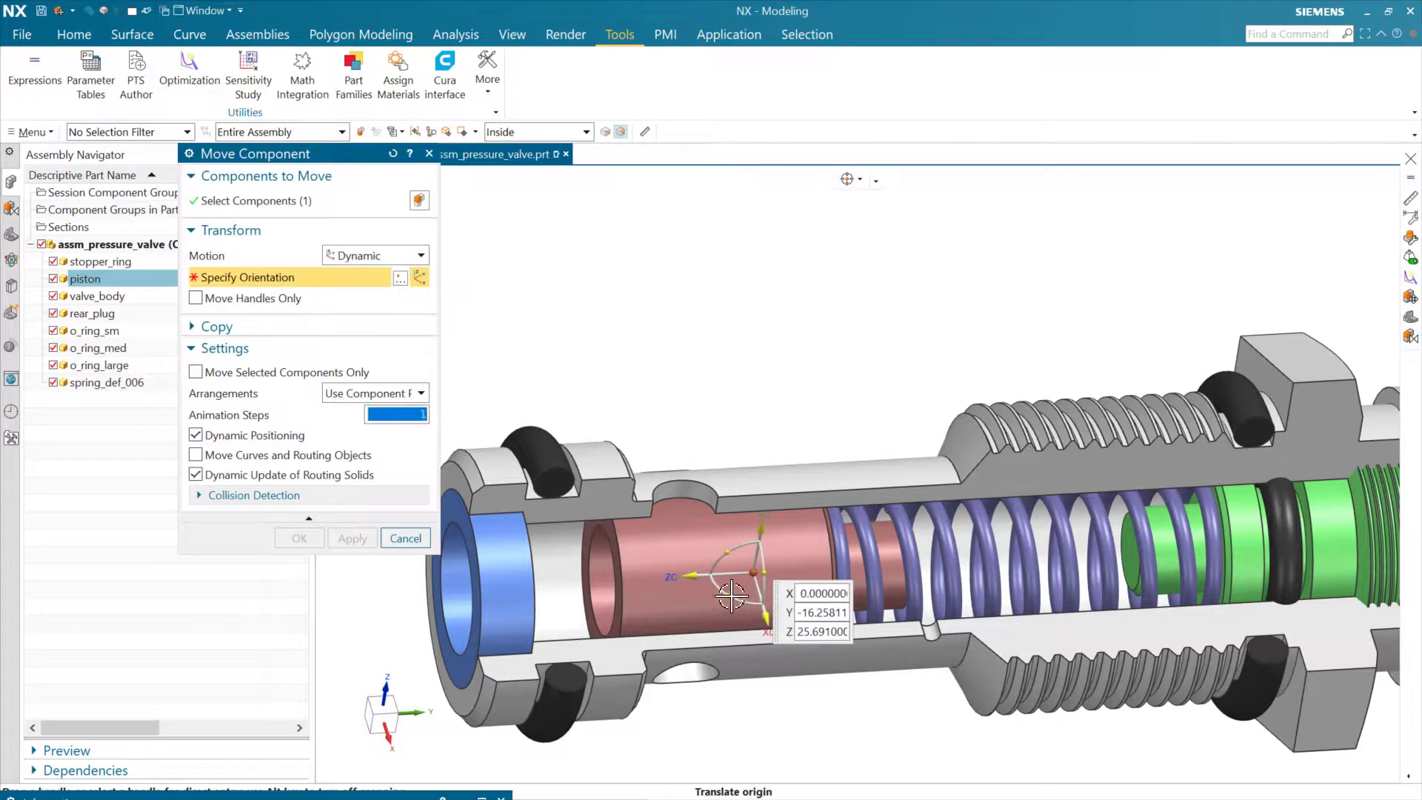
pyautogui.moveTo(662, 579); pyautogui.dragTo(608, 580)
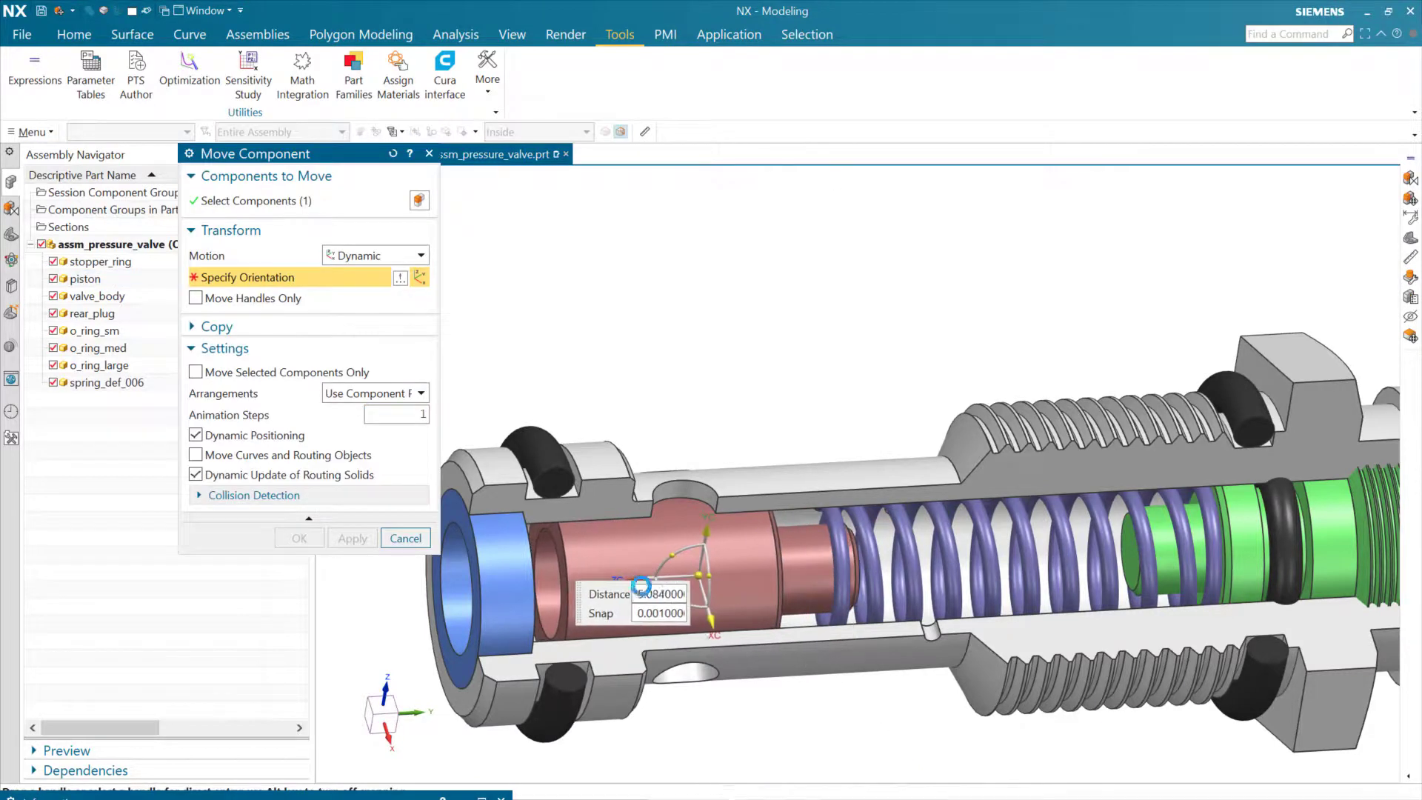
pyautogui.click(300, 537)
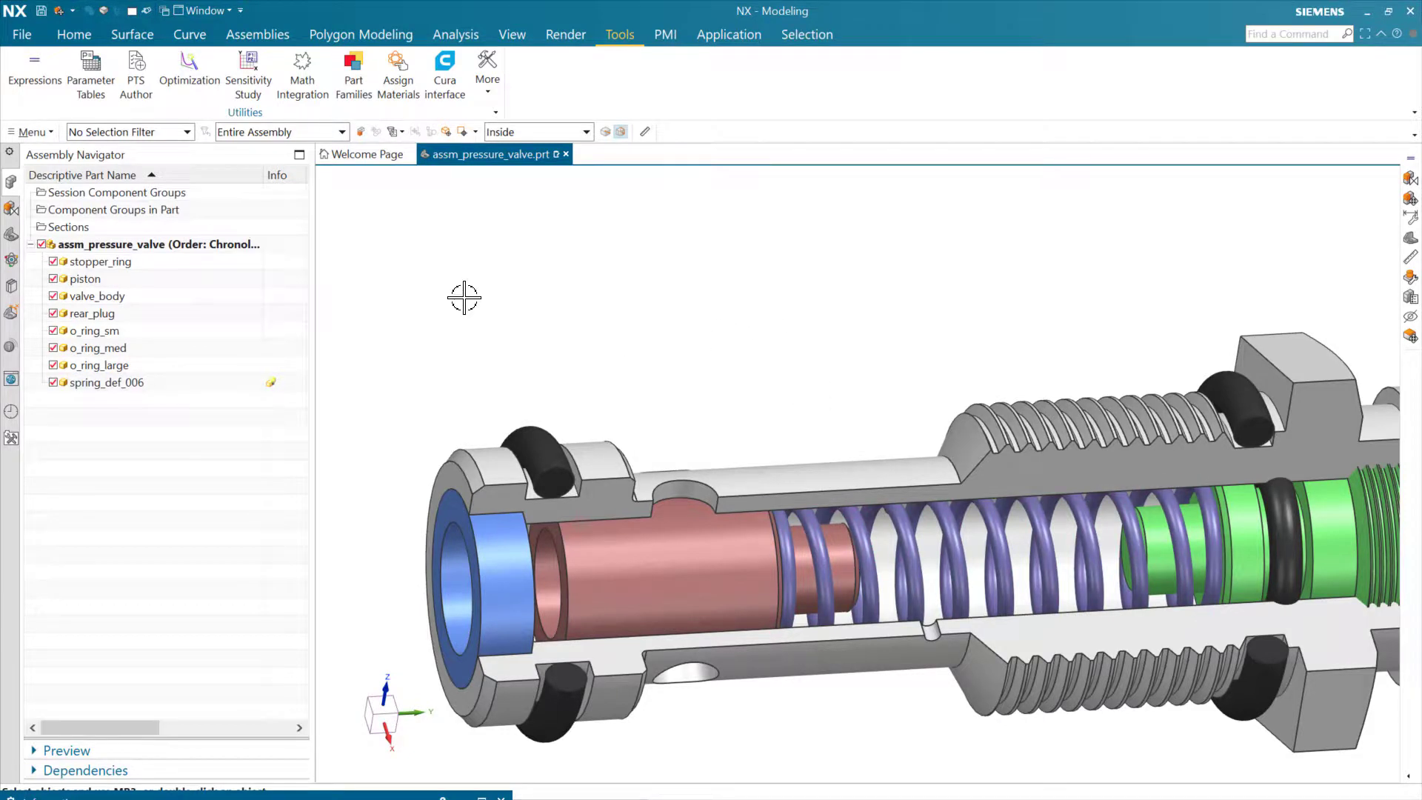
# Create interpart expressions in the assembly for spring_constant and spring_free_length from spring_def_006.prt.
pyautogui.hotkey('ctrl', 'e')
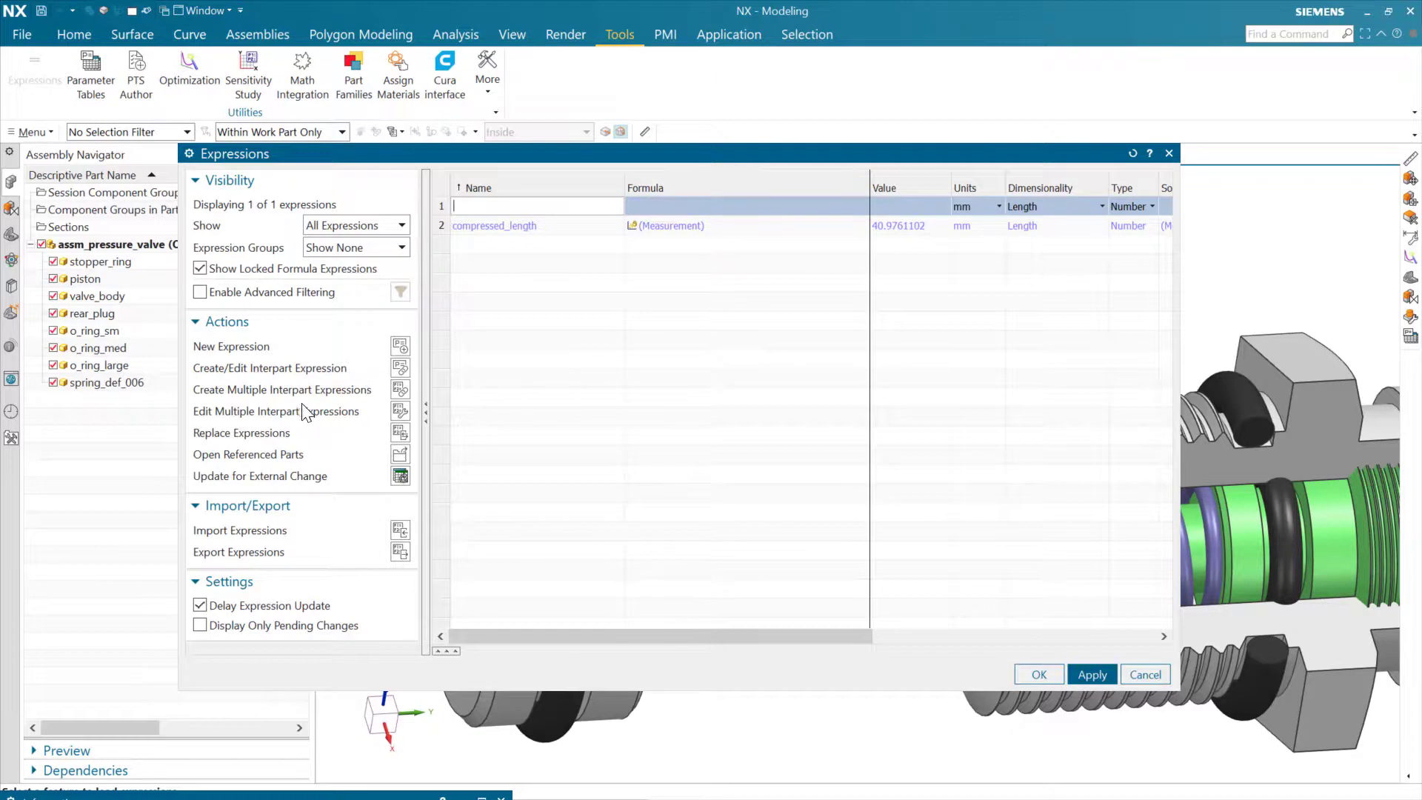
pyautogui.click(399, 390)
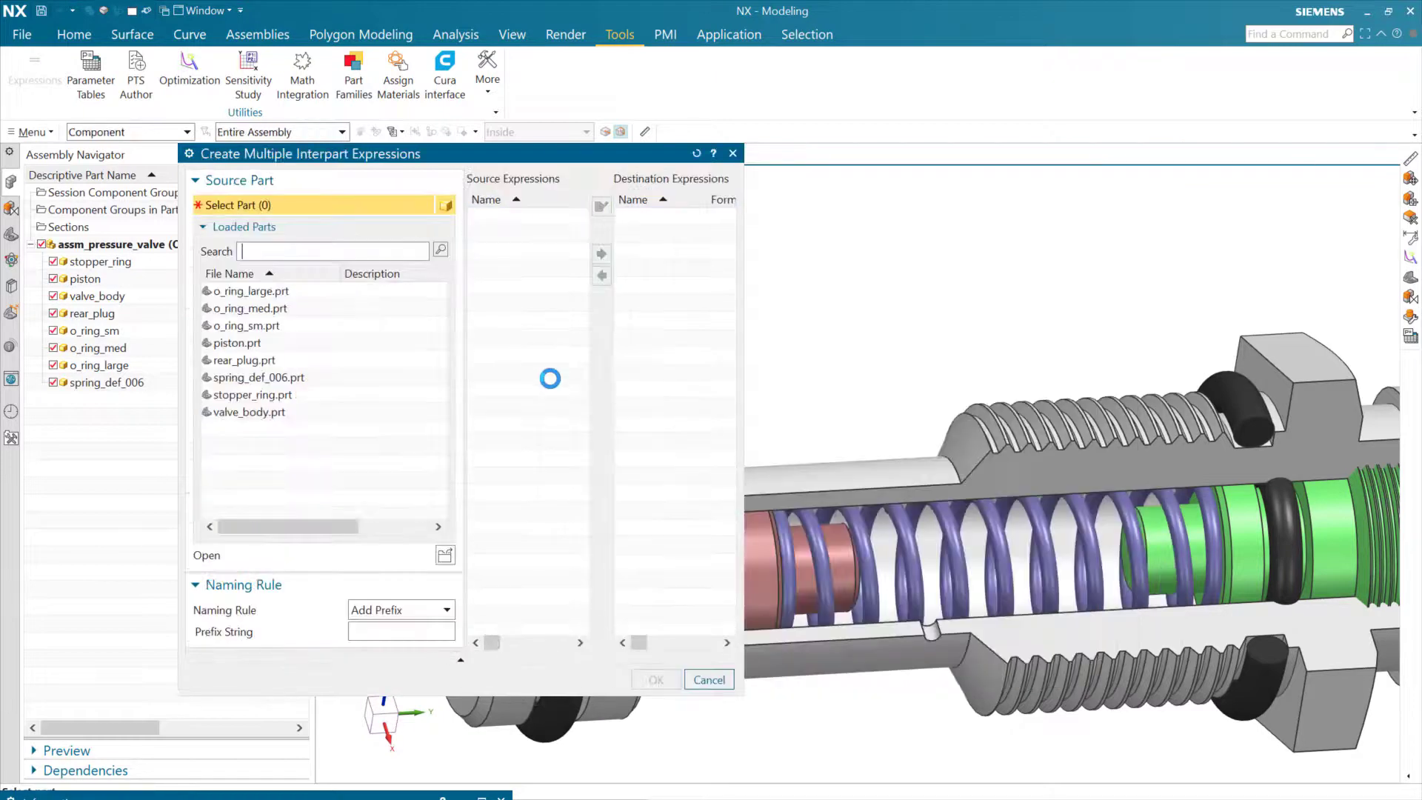
pyautogui.click(289, 378)
pyautogui.scroll(-2, 480, 571)
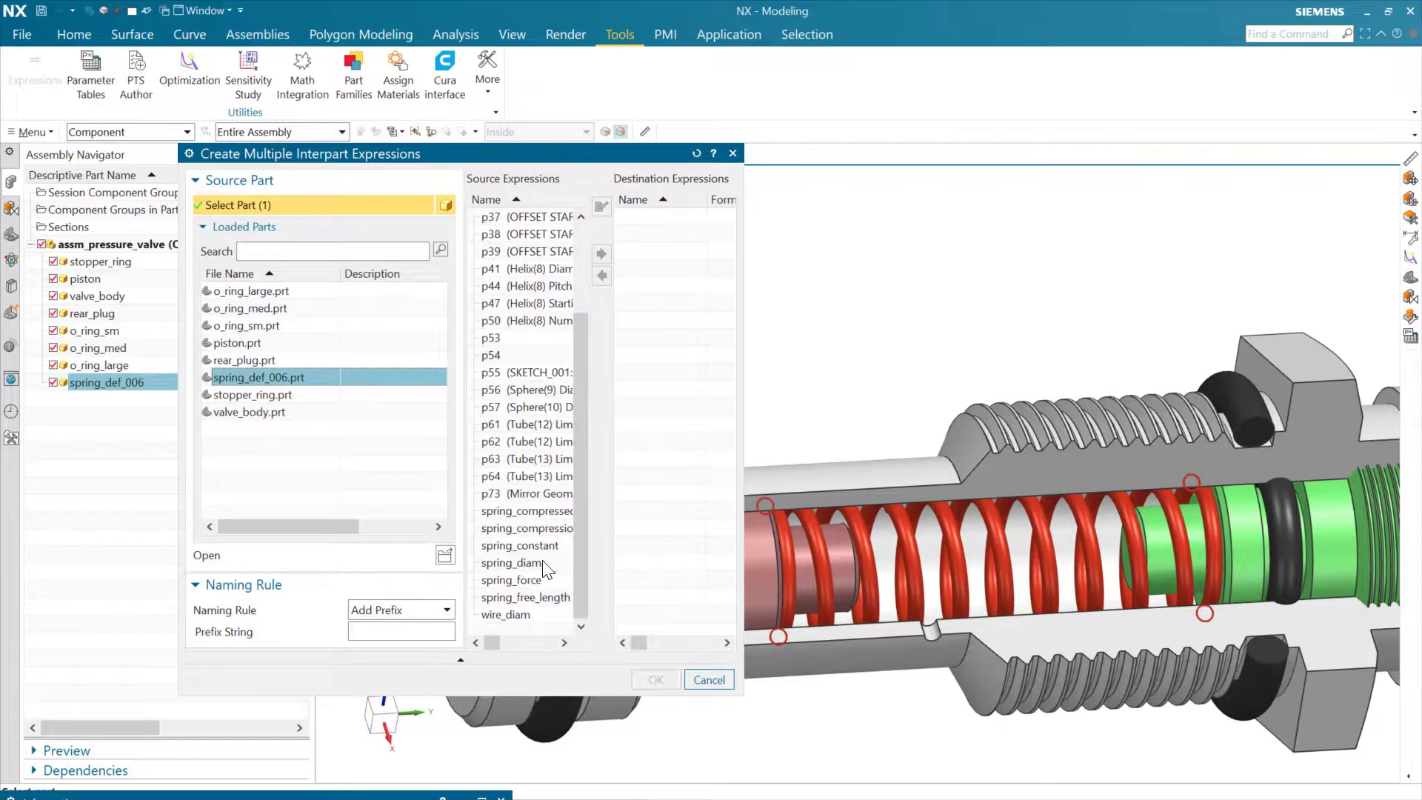
pyautogui.click(529, 599)
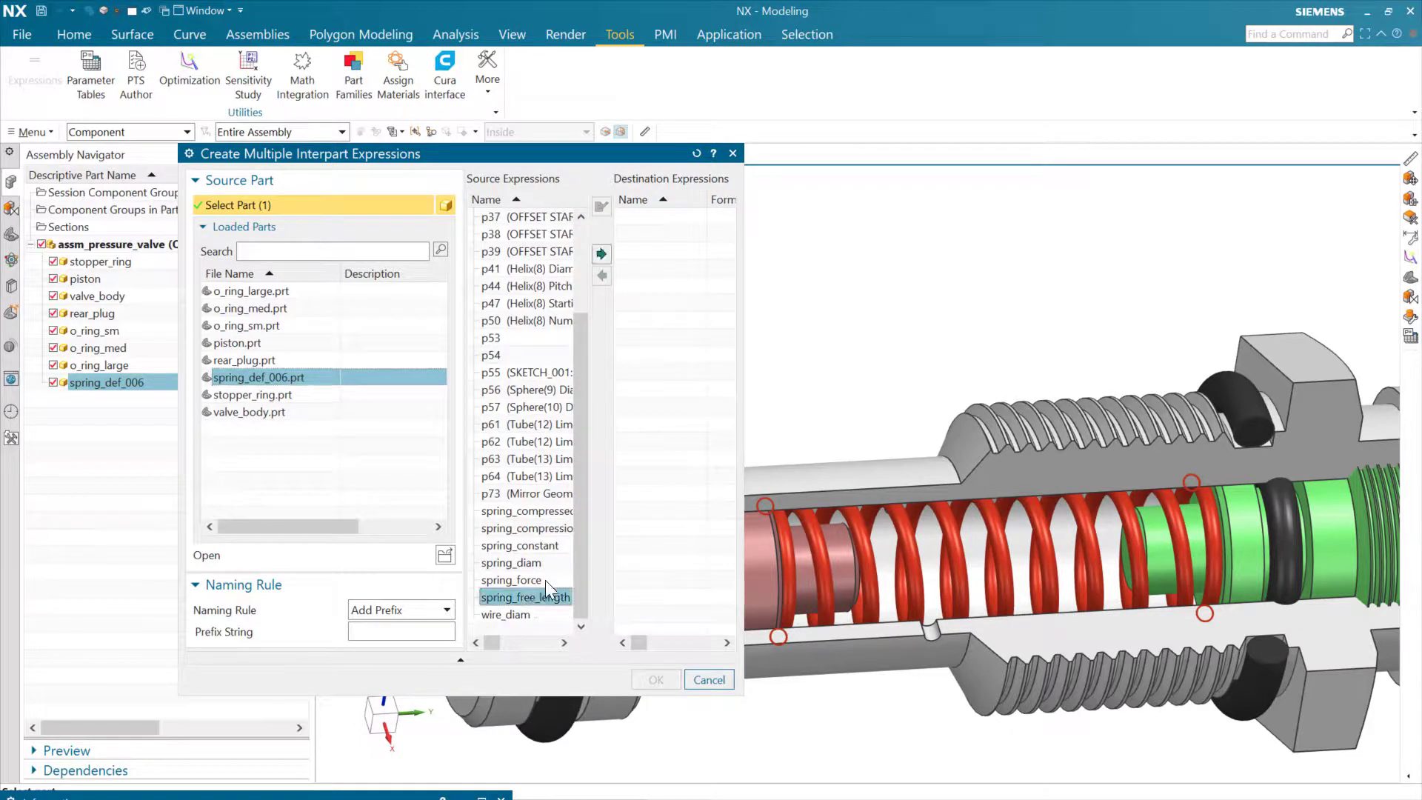
pyautogui.keyDown('ctrl'); pyautogui.click(530, 545); pyautogui.keyUp('ctrl')
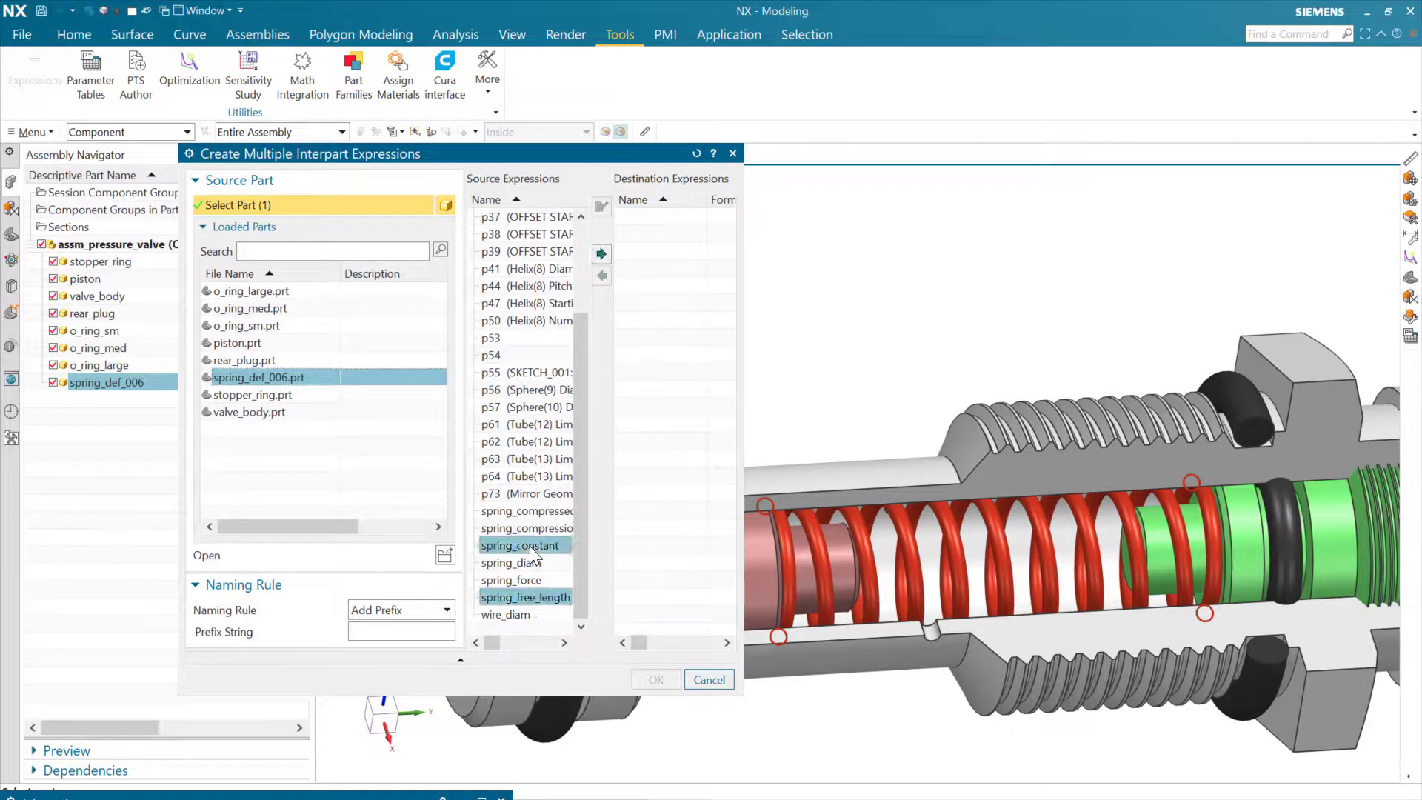
pyautogui.click(602, 253)
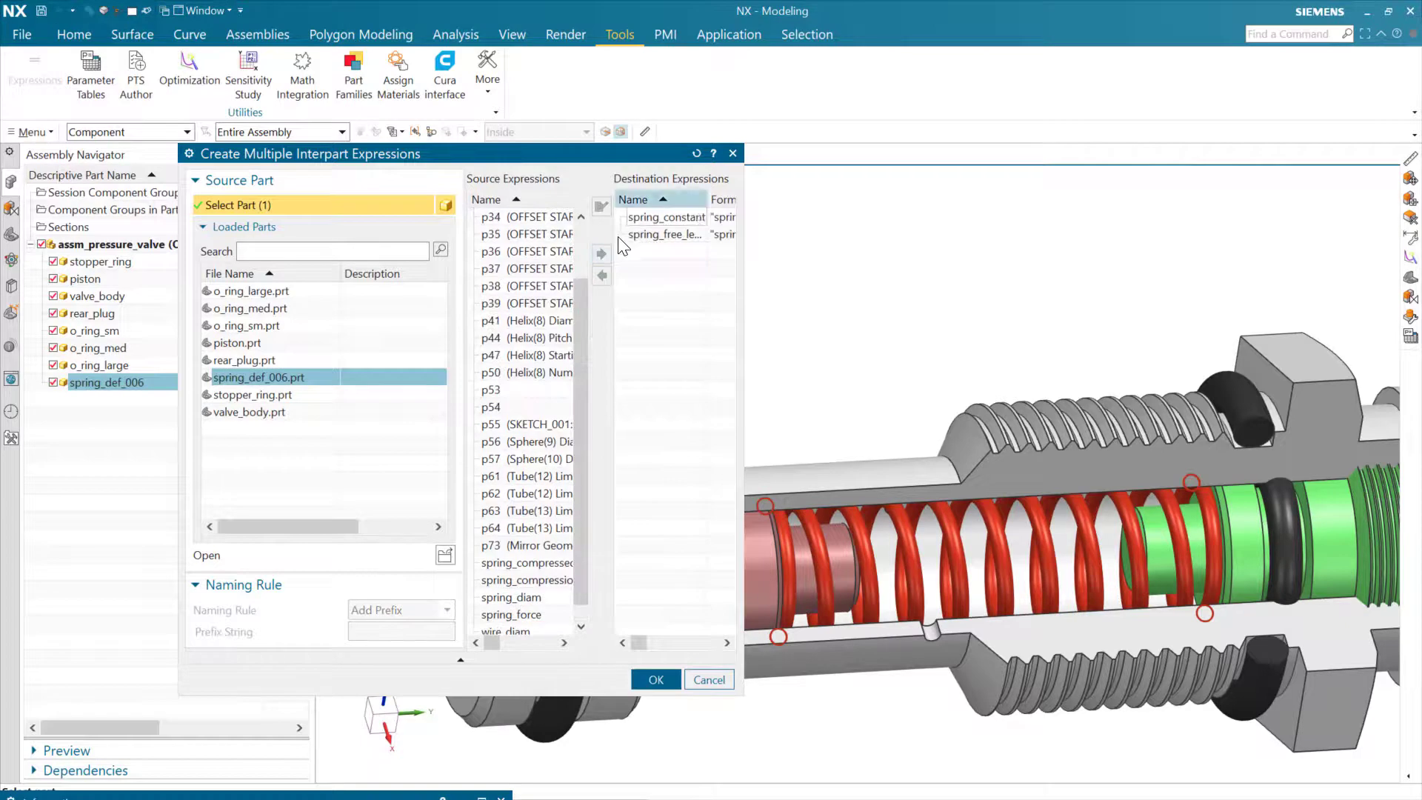
pyautogui.click(653, 679)
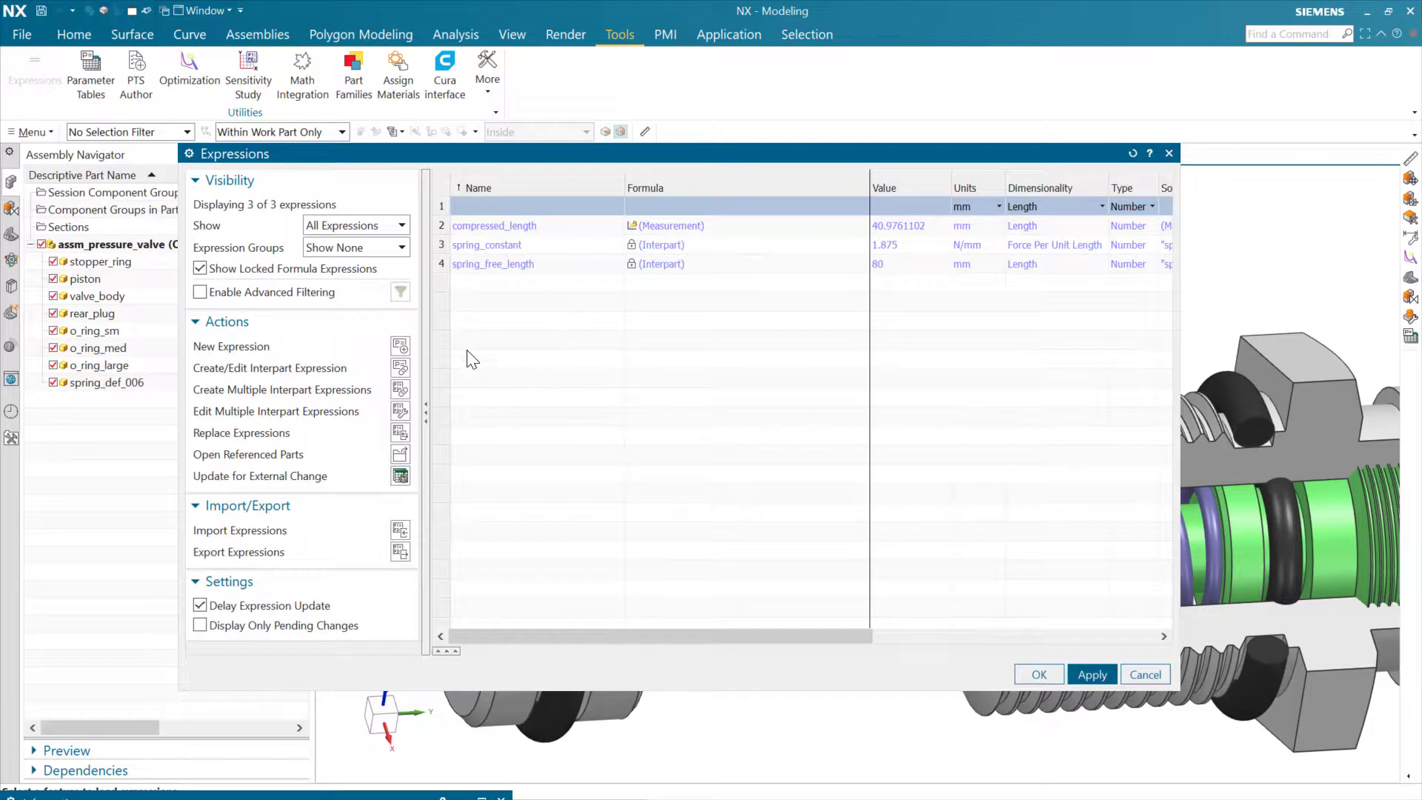
# Create the assembly expression spring_compression with the formula spring_free_length-compressed_length.
pyautogui.click(531, 209)
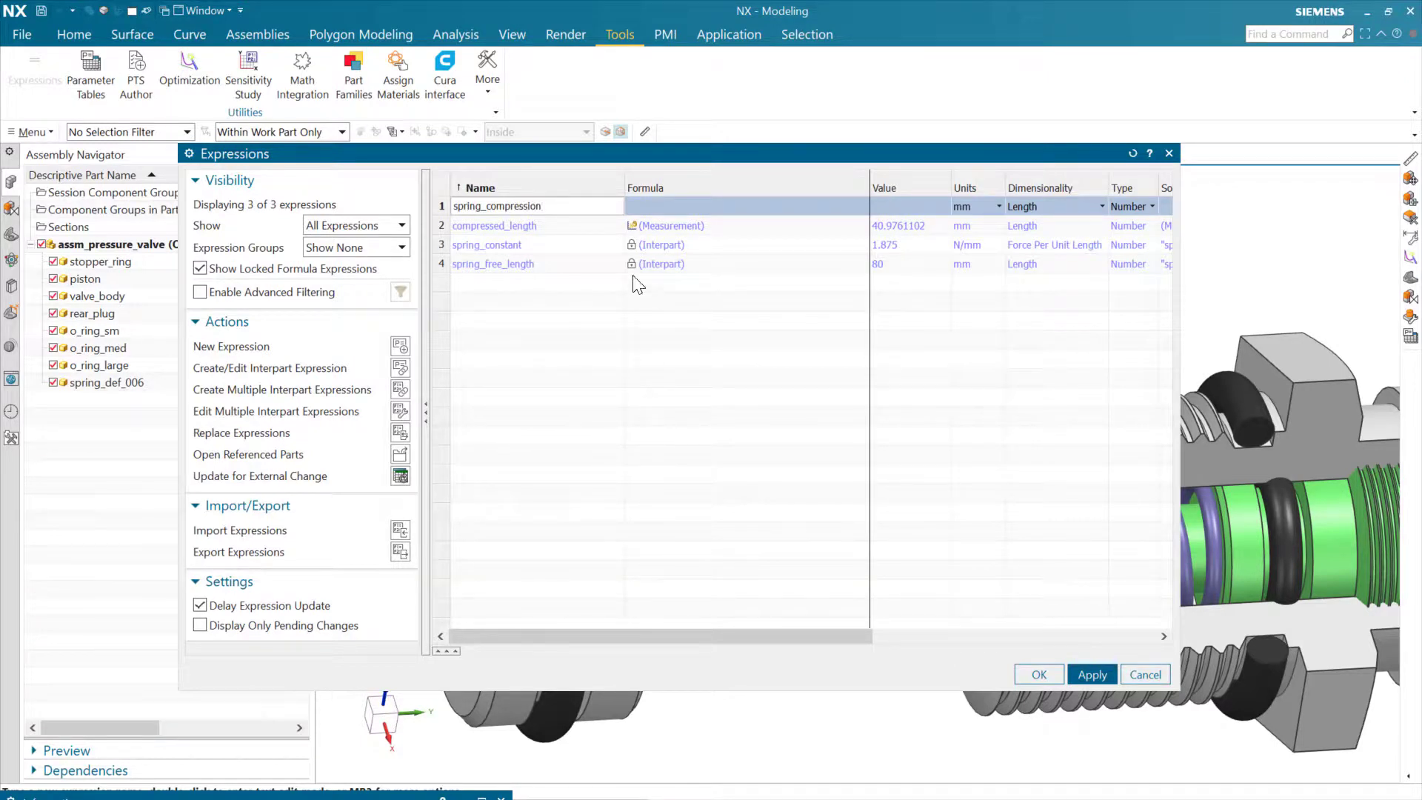
pyautogui.click(650, 207)
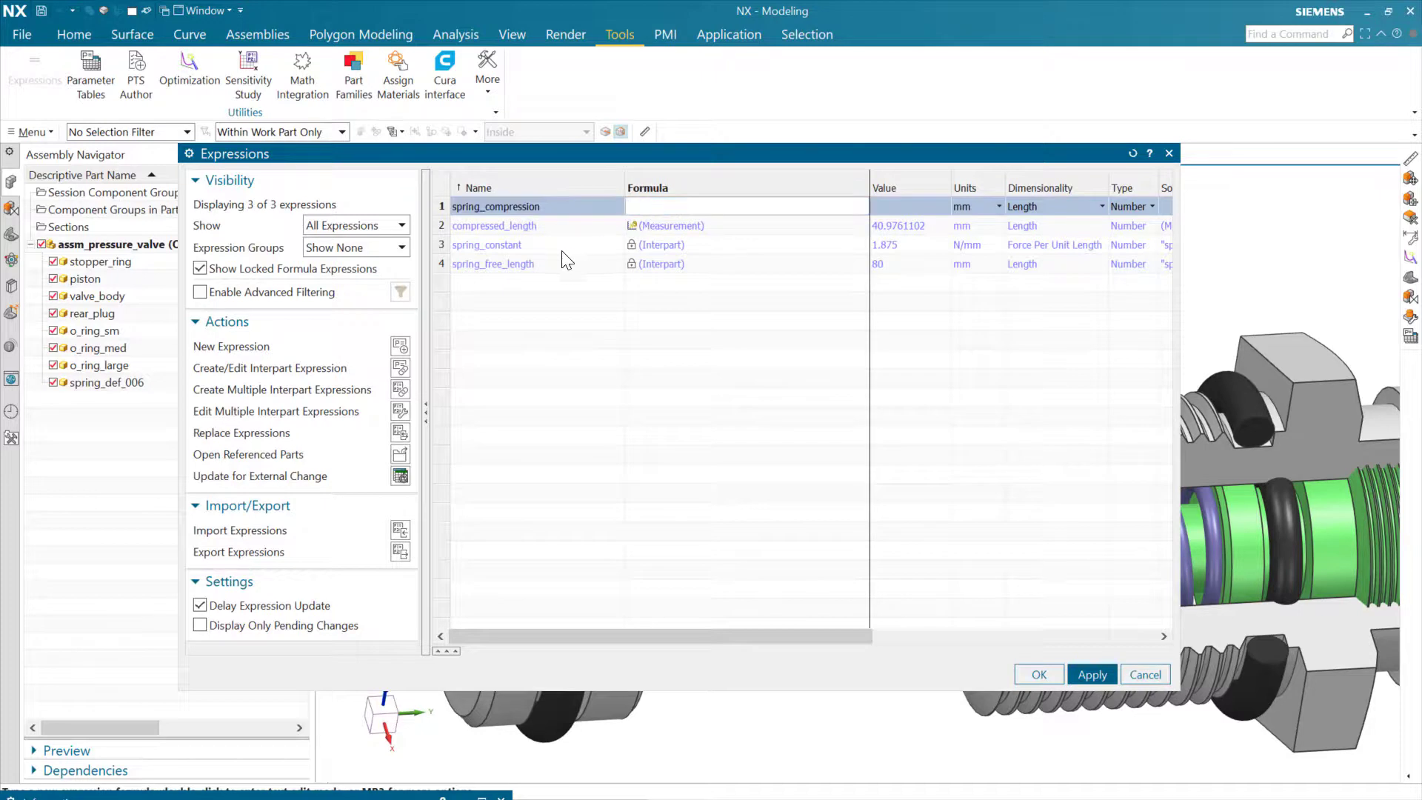
pyautogui.click(527, 264)
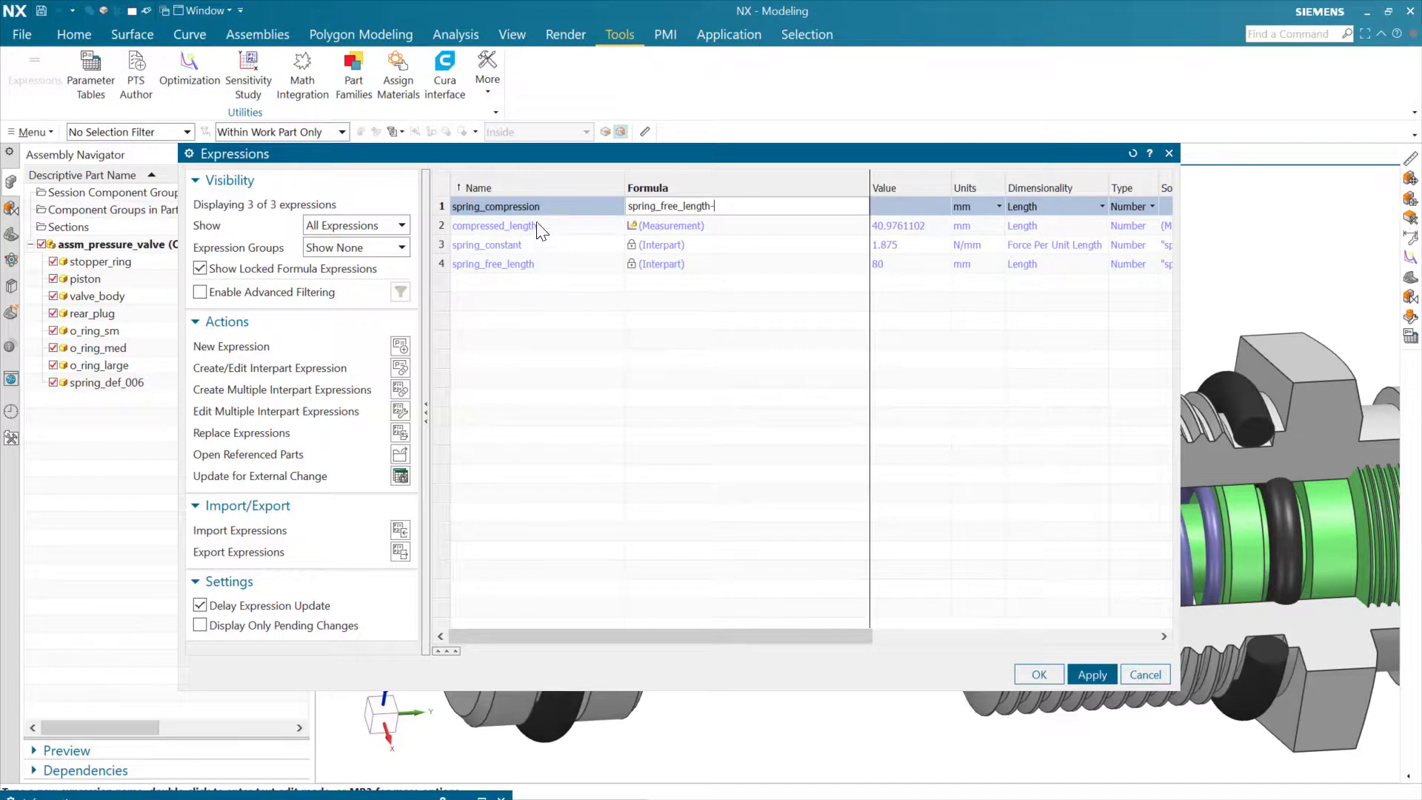
pyautogui.click(537, 226)
pyautogui.click(1093, 675)
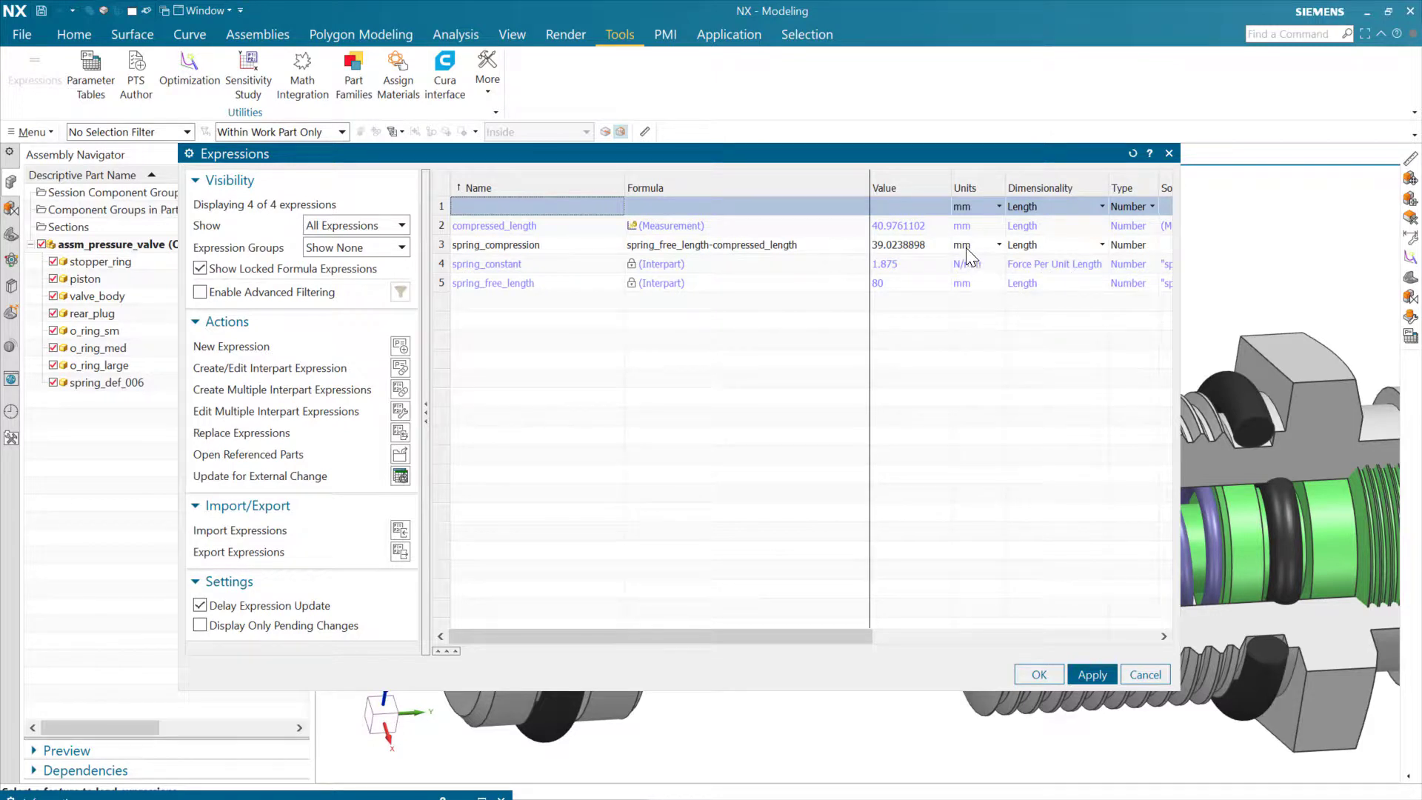
# Create the assembly expression spring_force with the formula spring_constant*spring_compression and accept the expression changes.
pyautogui.click(550, 206)
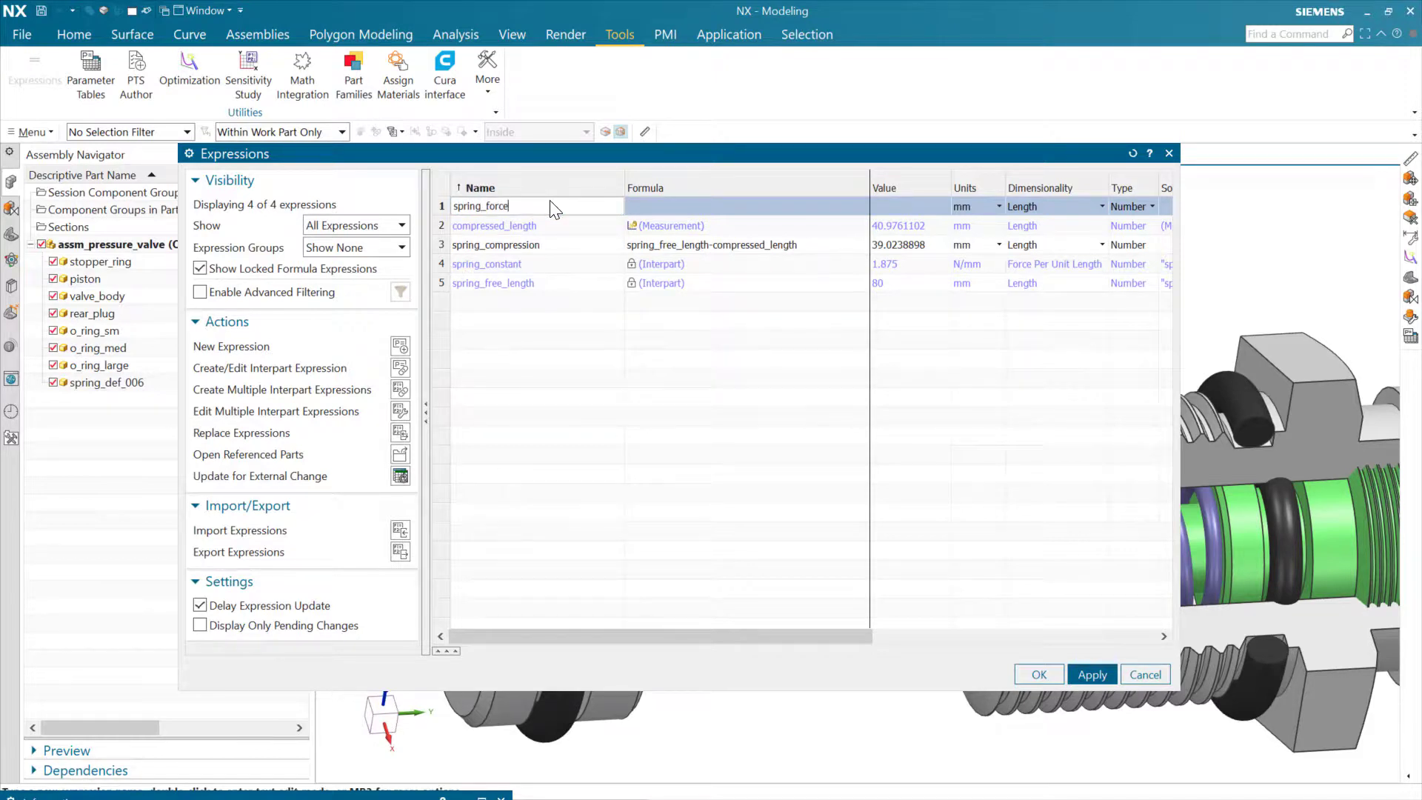
pyautogui.click(651, 205)
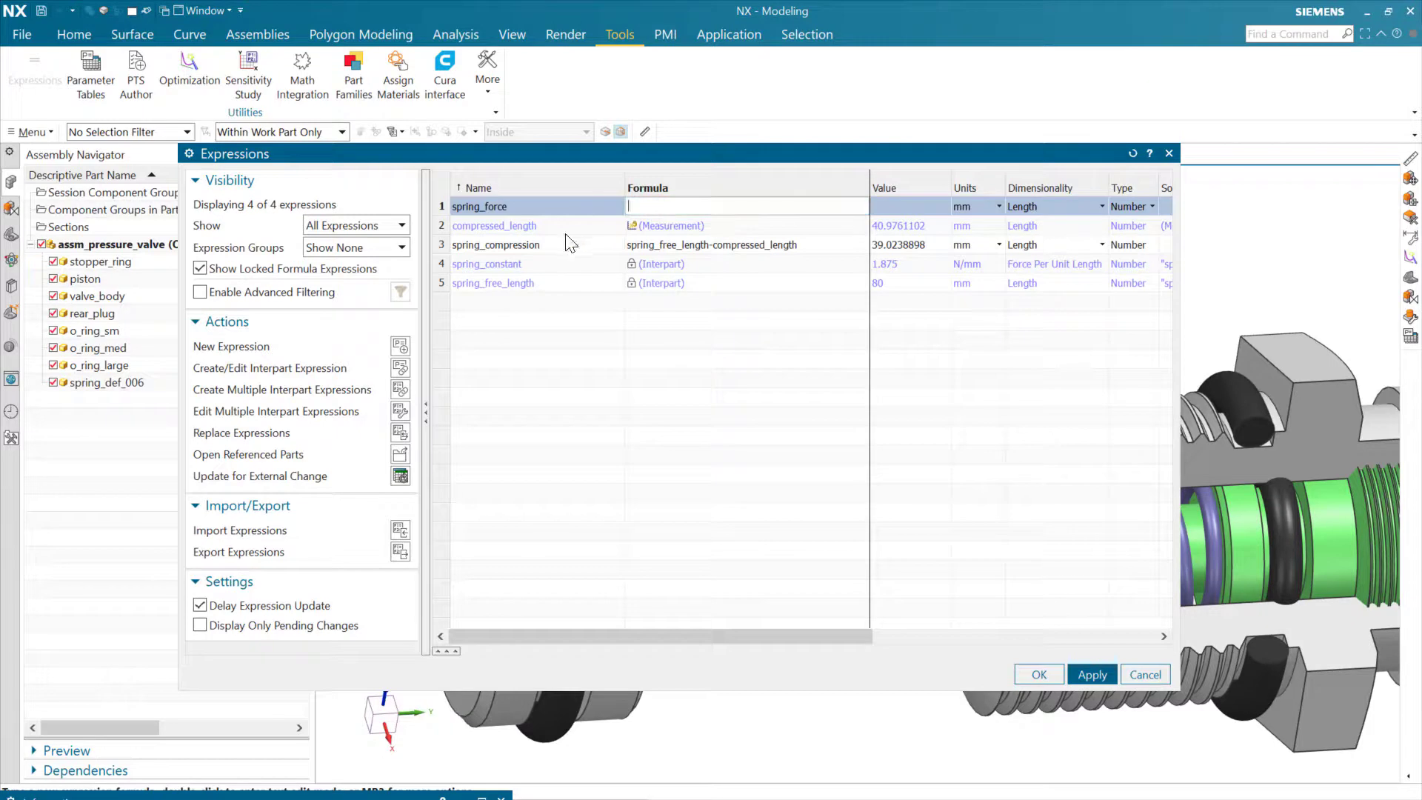
pyautogui.click(516, 264)
pyautogui.write('*')
pyautogui.click(542, 243)
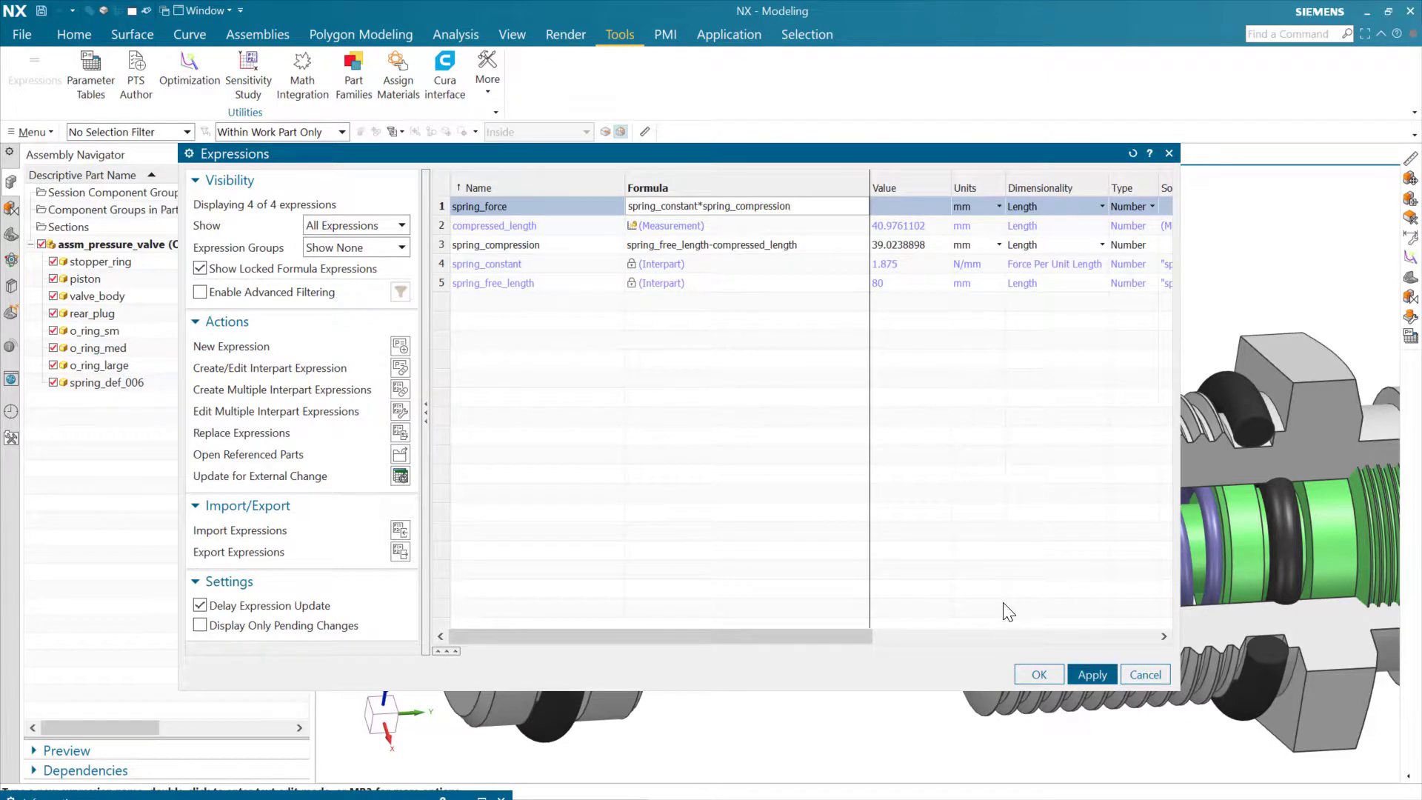
pyautogui.click(1092, 674)
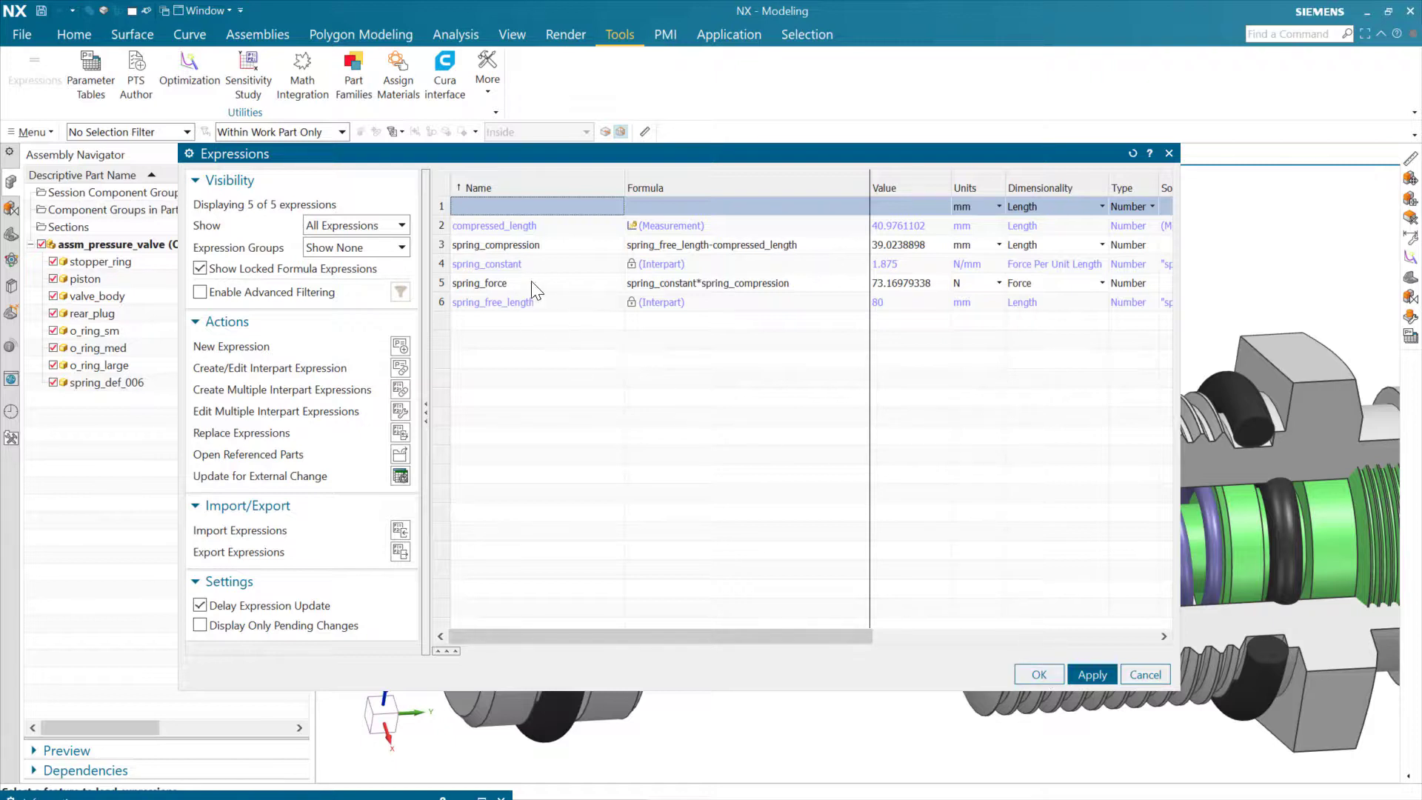
pyautogui.click(1037, 672)
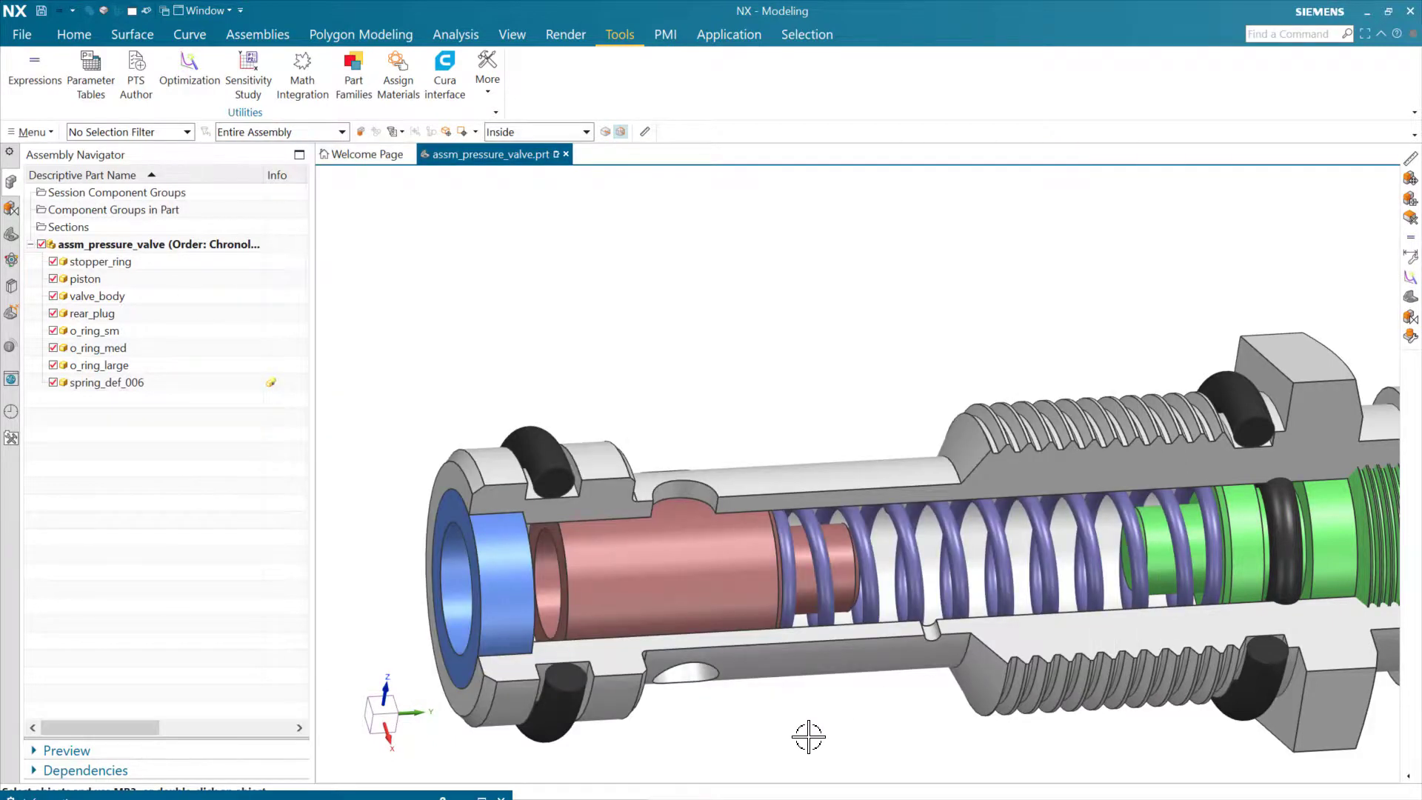
pyautogui.moveTo(819, 737); pyautogui.dragTo(887, 734, button='middle')
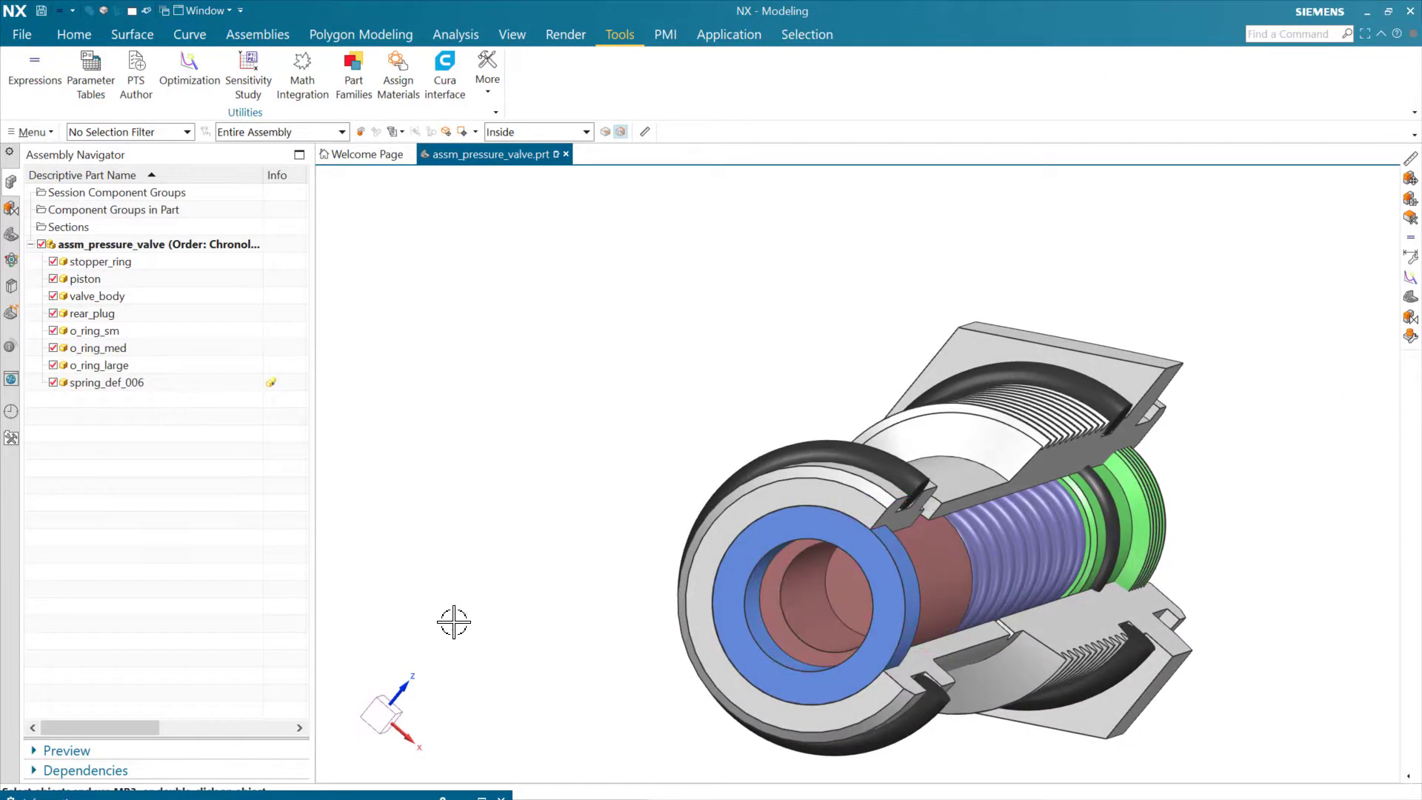
pyautogui.moveTo(518, 536)
pyautogui.mouseDown(button='middle')
pyautogui.moveTo(533, 523)
pyautogui.moveTo(507, 534)
pyautogui.mouseUp(button='middle')
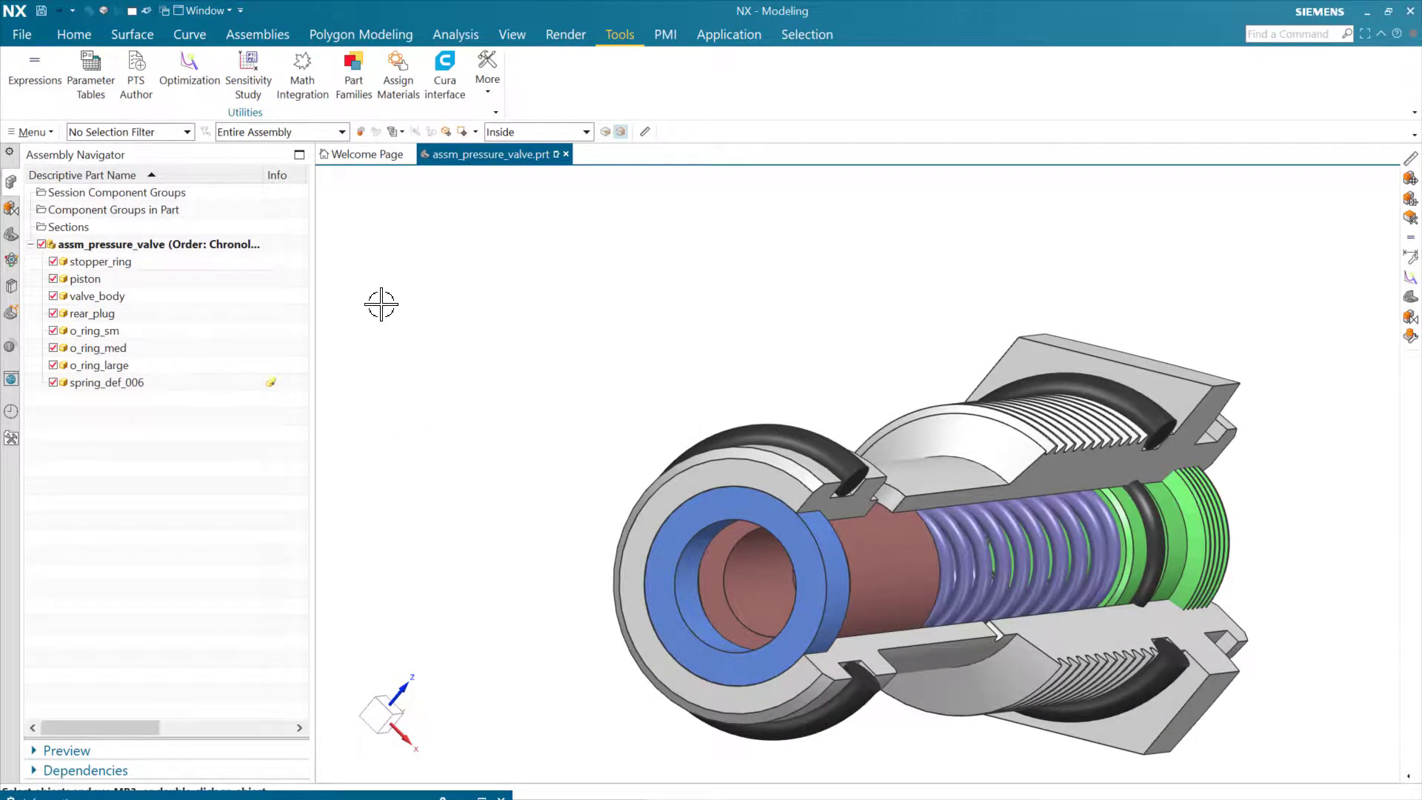
# Measure the combined area of the piston's two front faces as one object set and save the area as an associative expression.
pyautogui.click(645, 131)
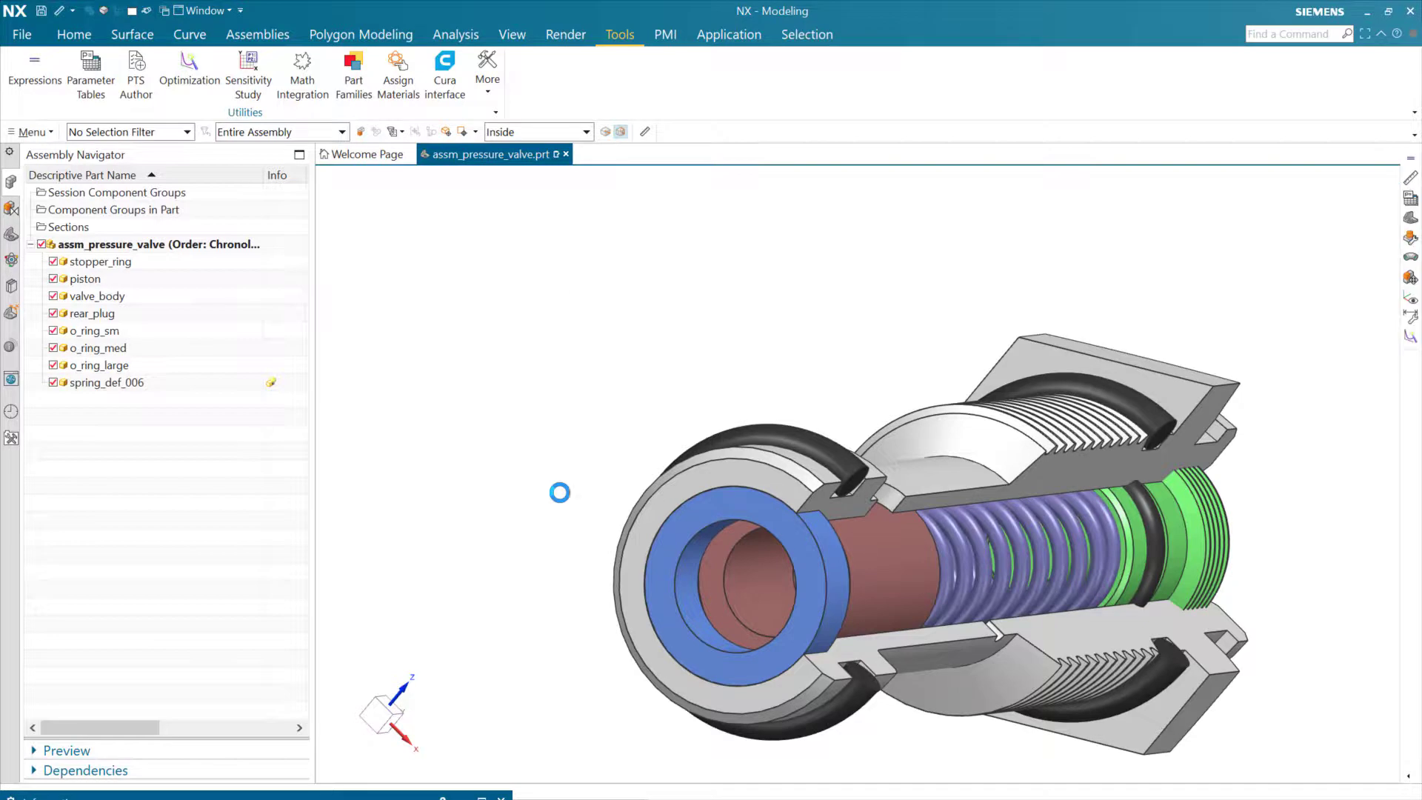
pyautogui.click(222, 223)
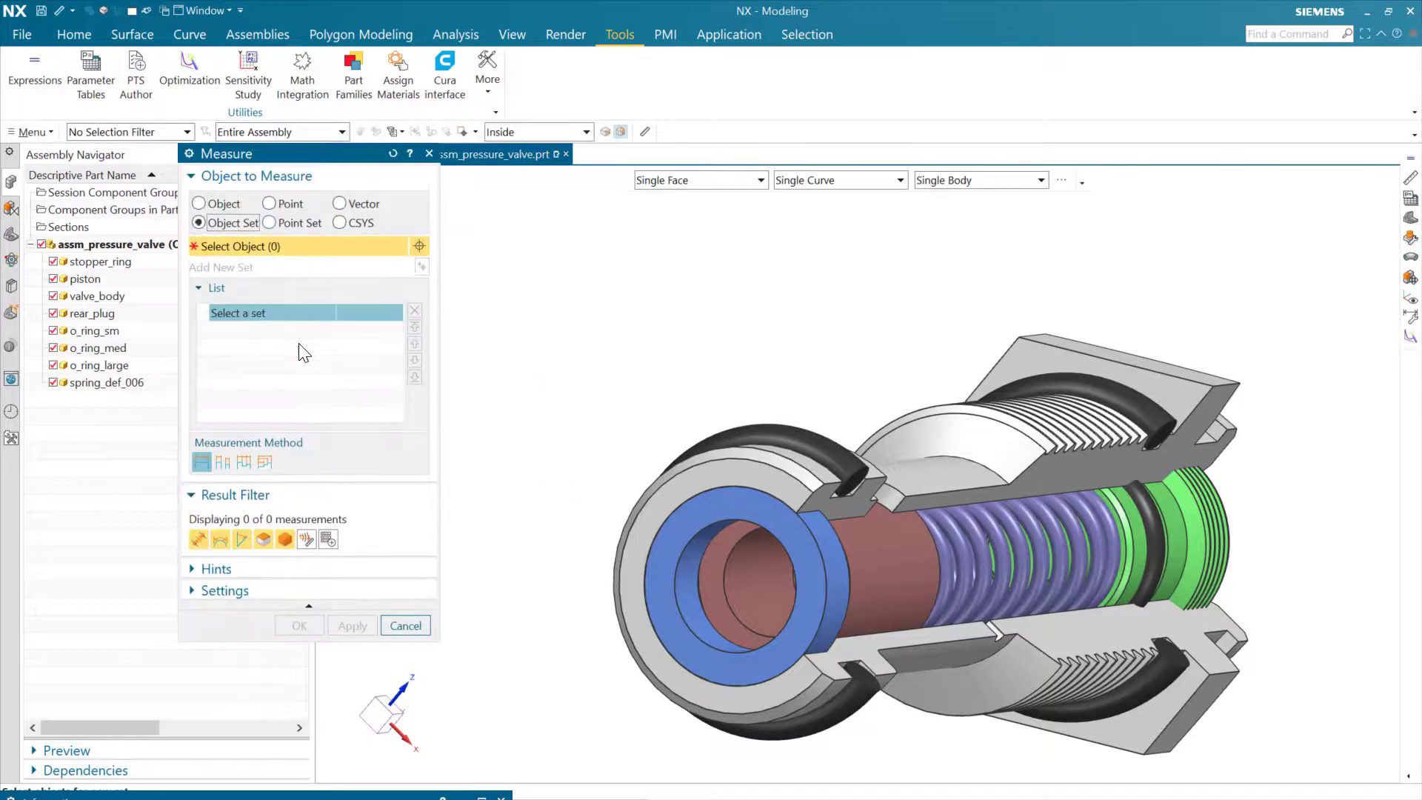
pyautogui.click(725, 597)
pyautogui.middleClick(724, 597)
pyautogui.moveTo(729, 596); pyautogui.dragTo(807, 603, button='middle')
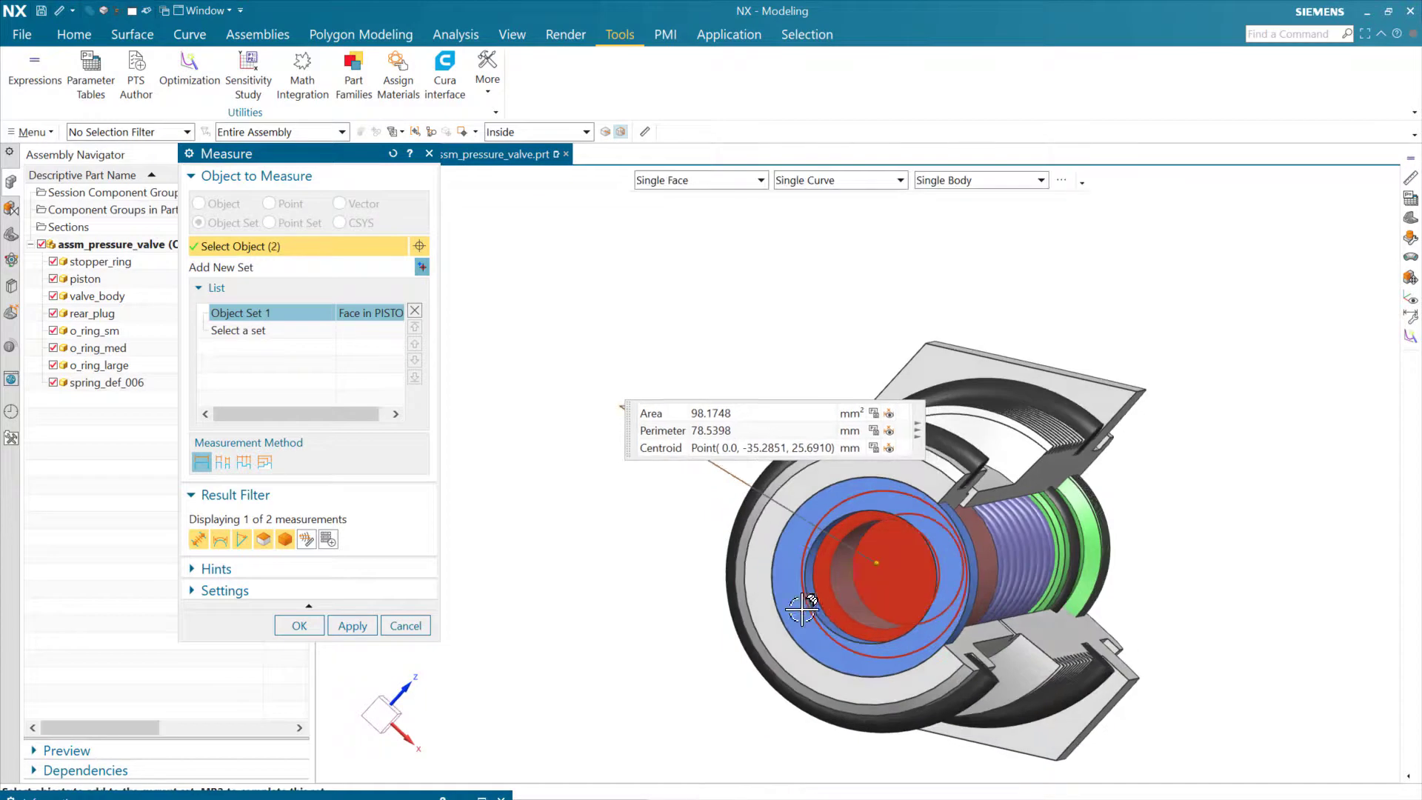
pyautogui.click(729, 584)
pyautogui.hotkey('ctrl', 'alt', 'f')
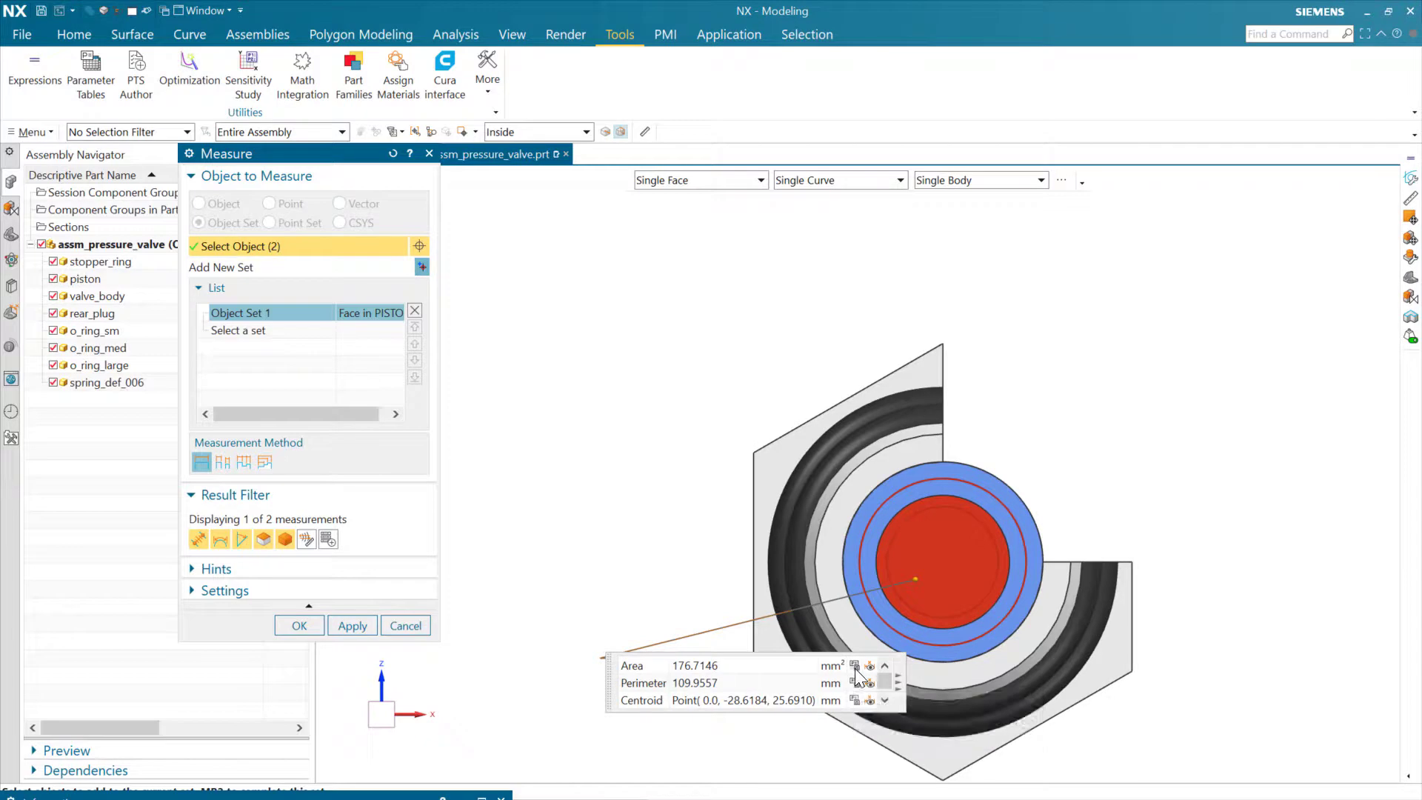
pyautogui.click(303, 625)
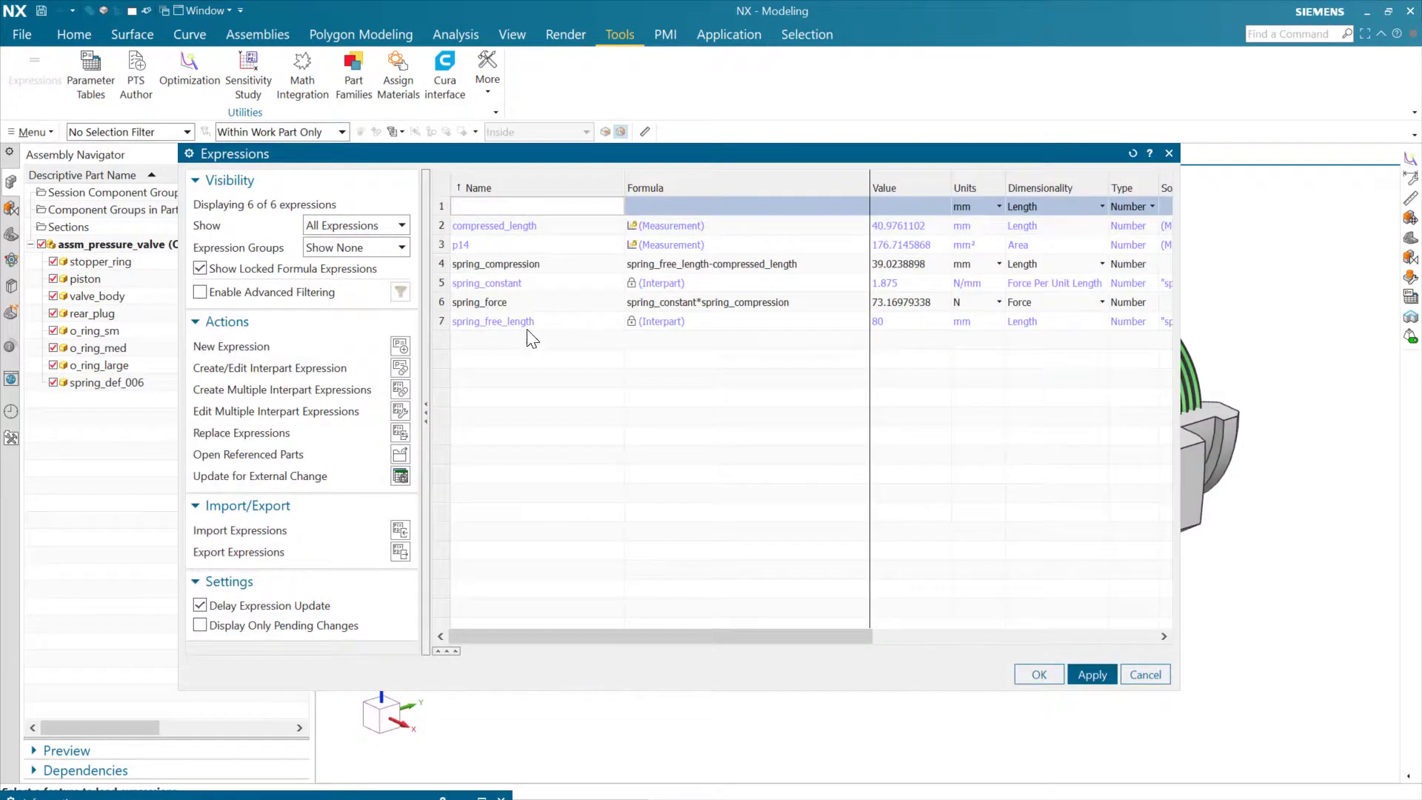
# Rename the area measurement expression p14 as operating_area.
pyautogui.click(490, 243)
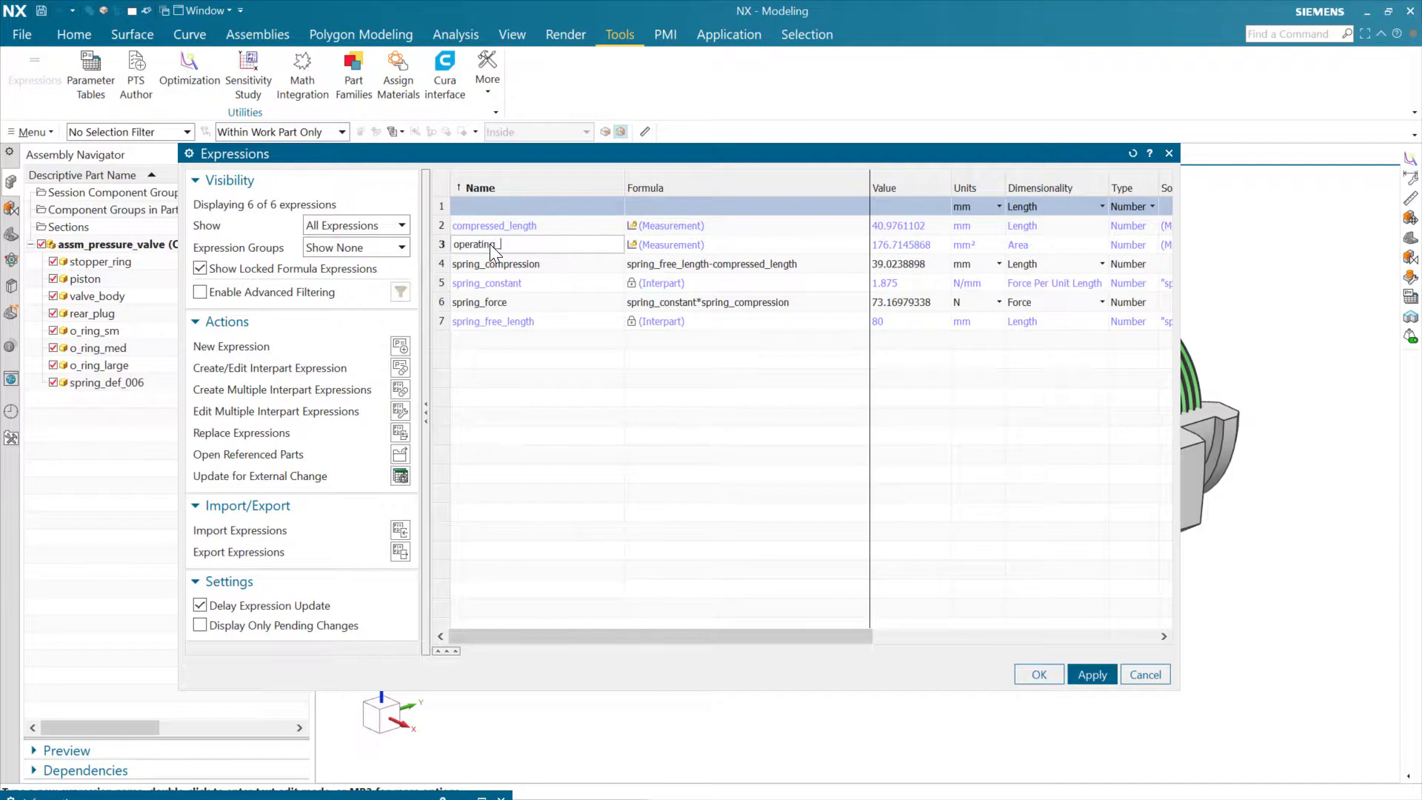
pyautogui.press('Return')
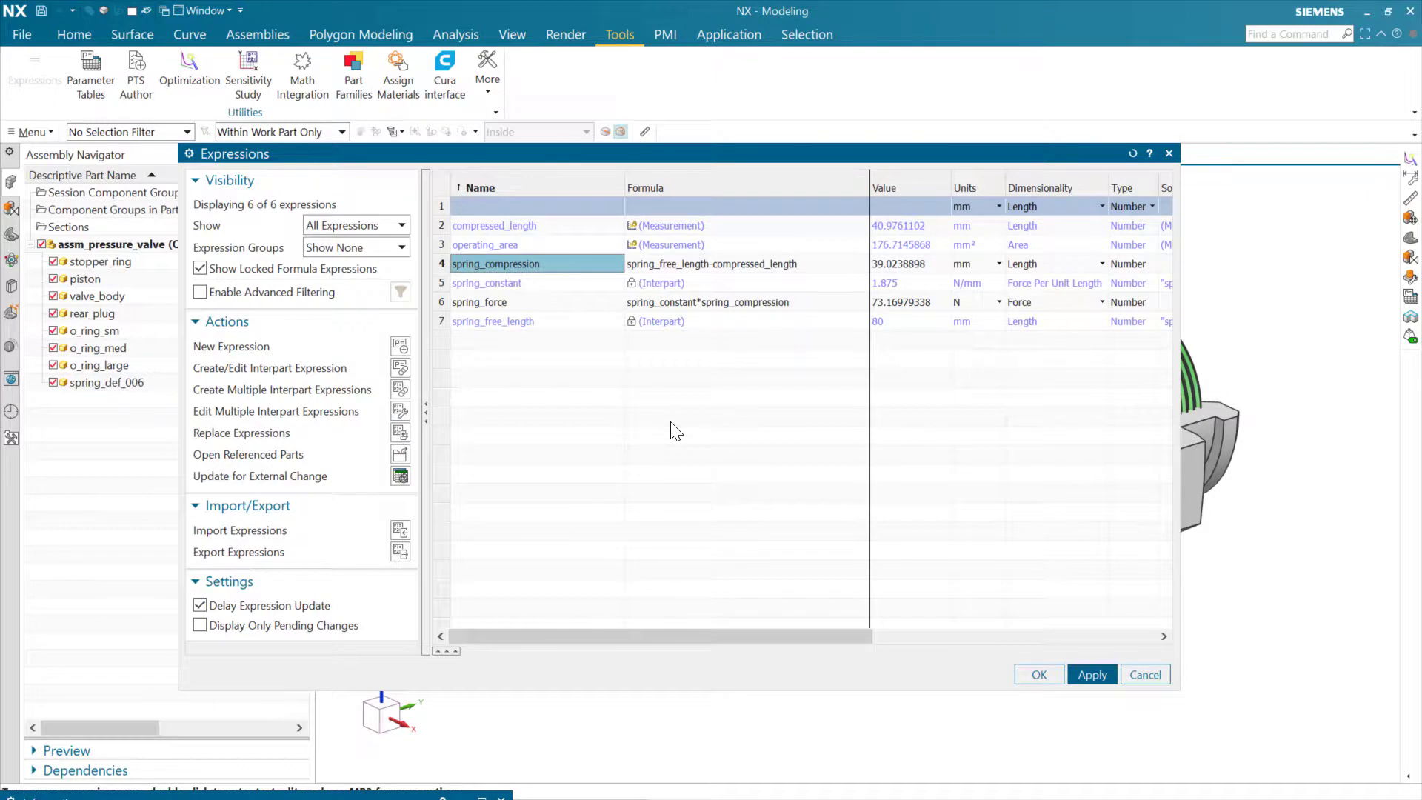
pyautogui.click(531, 302)
pyautogui.click(541, 249)
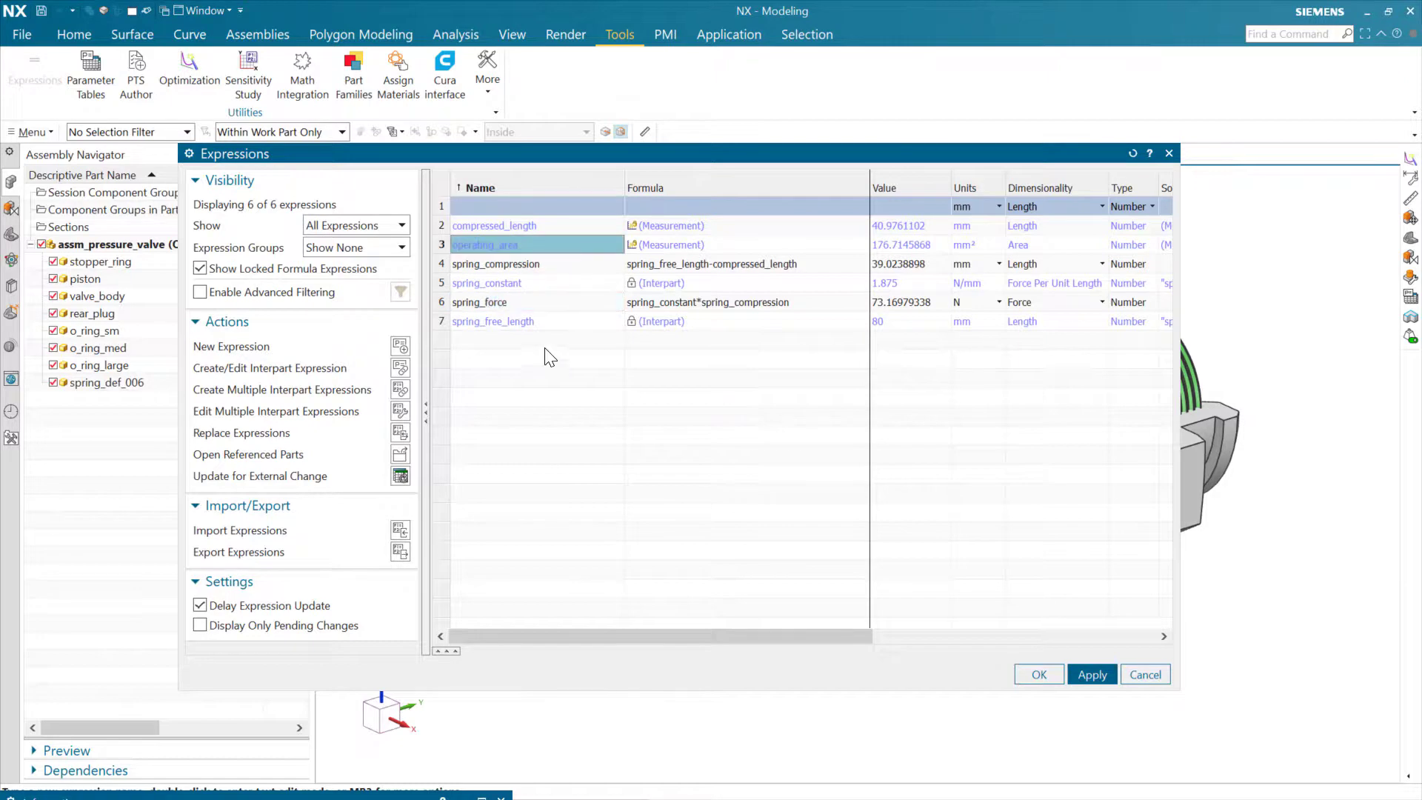
pyautogui.click(546, 334)
# Create the assembly expression operating_pressure with the formula spring_force/operating_area and set its dimensionality to Pressure.
pyautogui.doubleClick(535, 208)
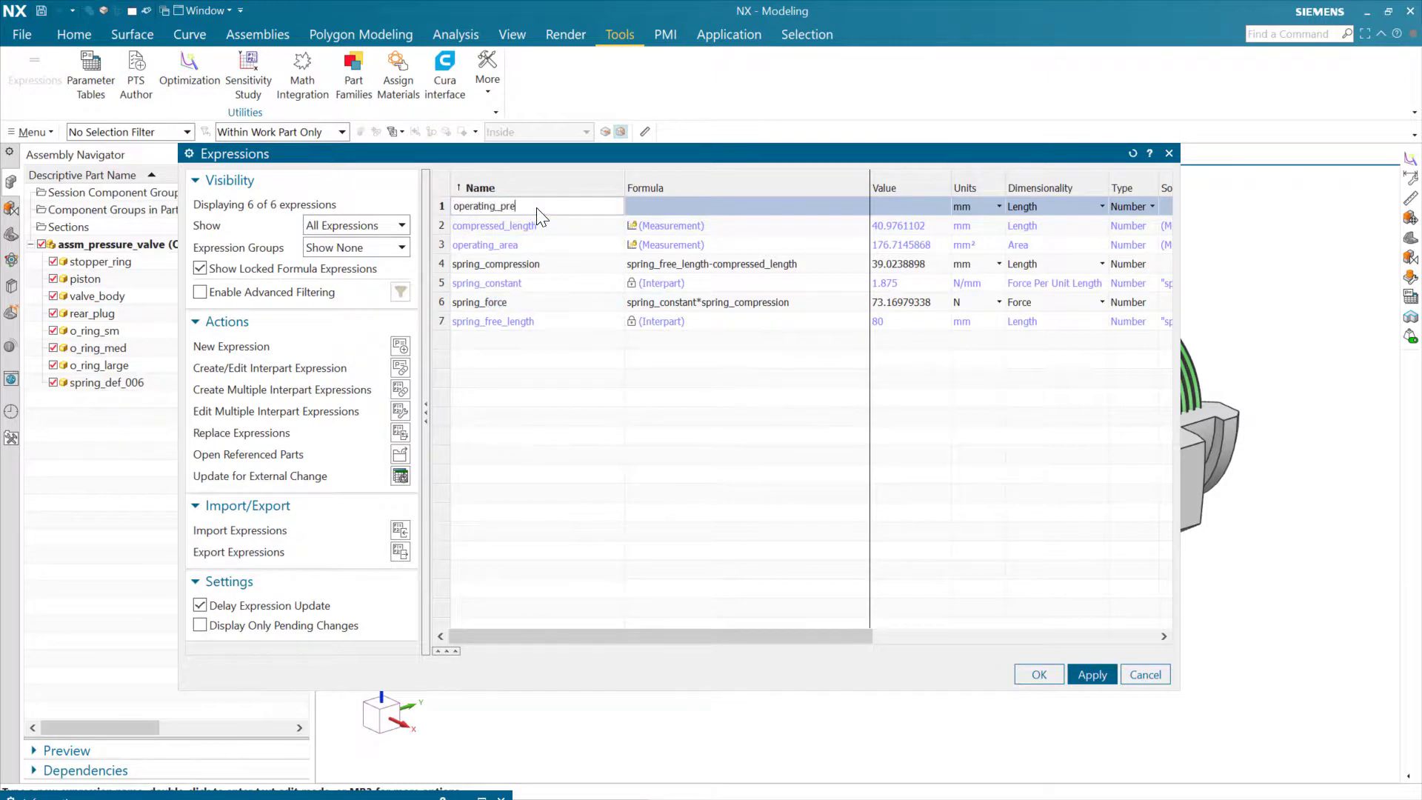
pyautogui.click(700, 200)
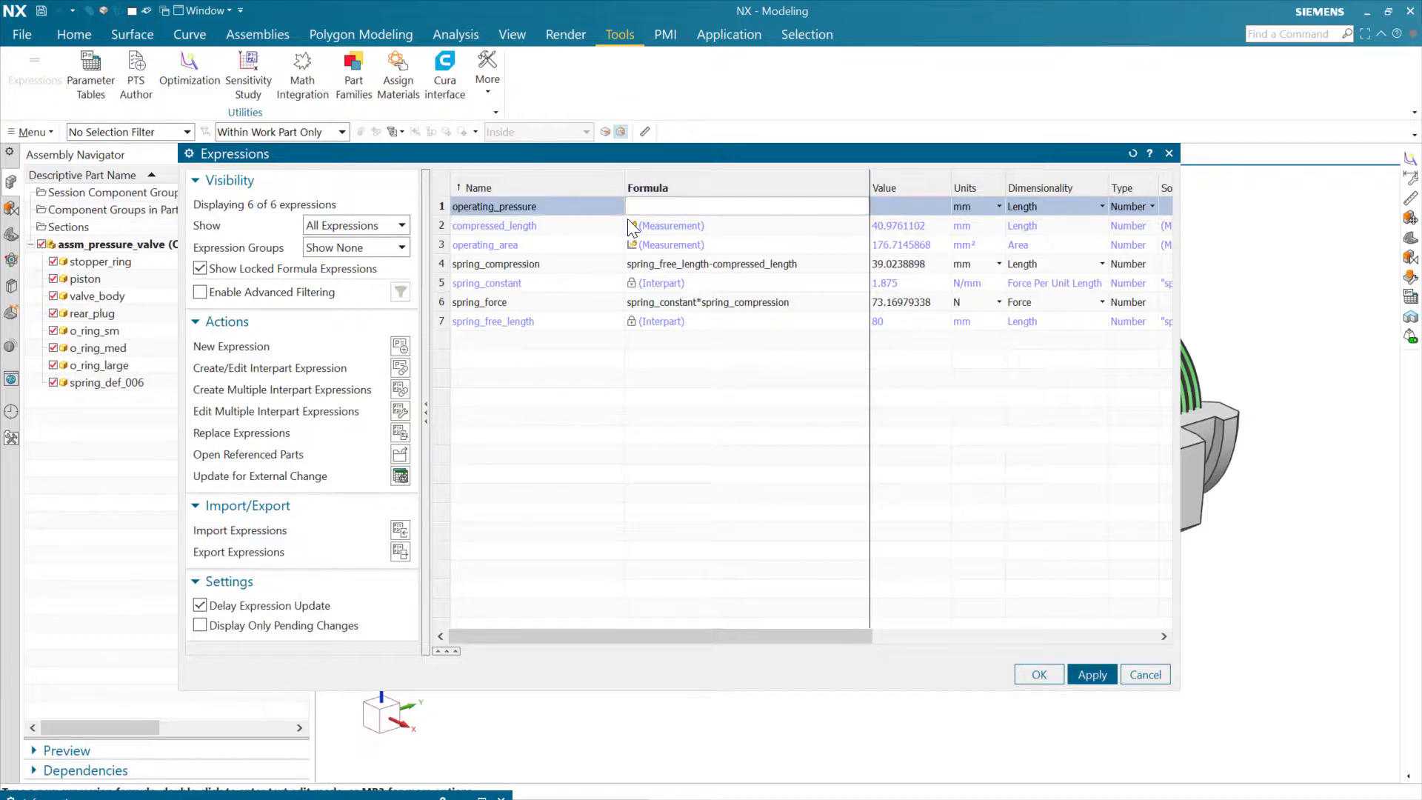
pyautogui.write('spring_force')
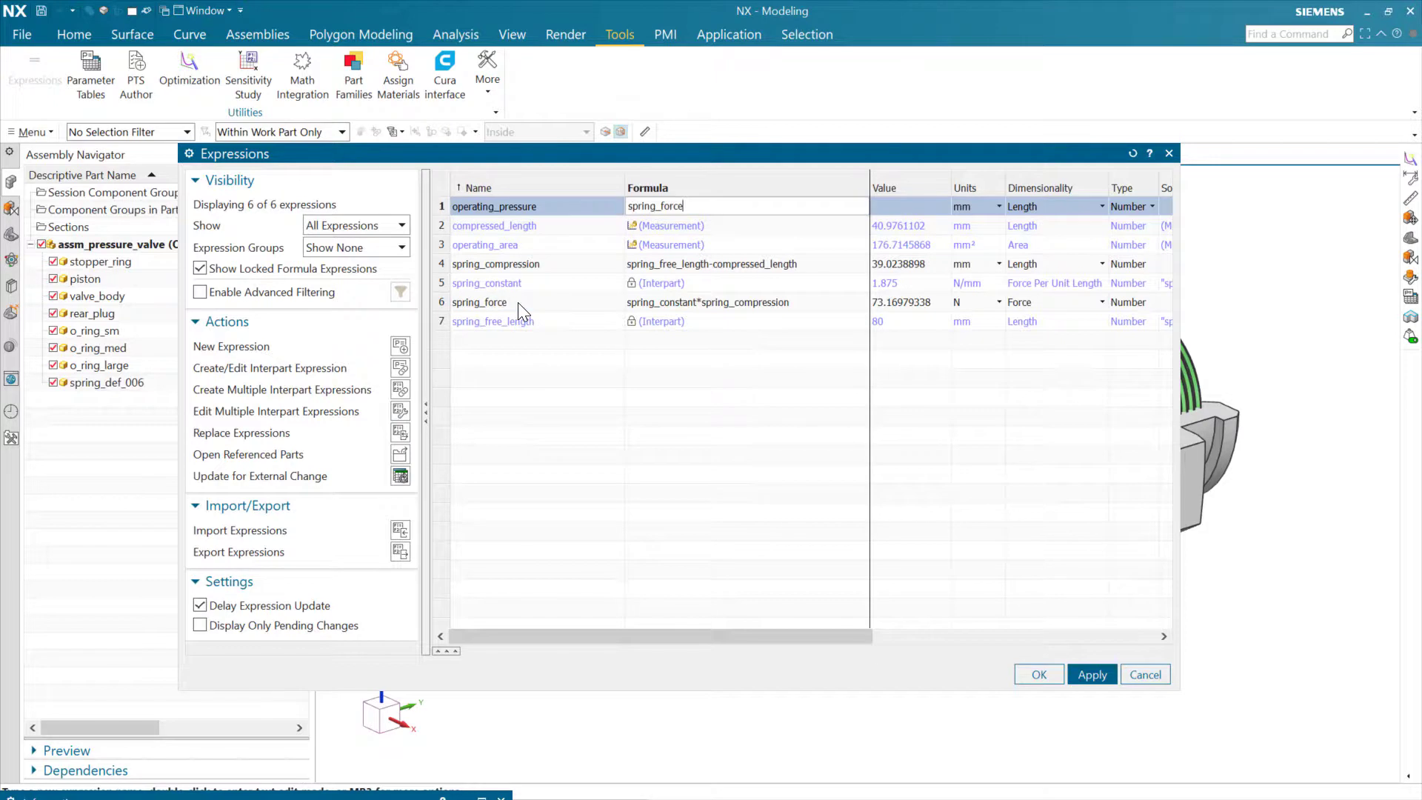
pyautogui.write('/operating_area')
pyautogui.click(1103, 206)
pyautogui.click(1103, 206)
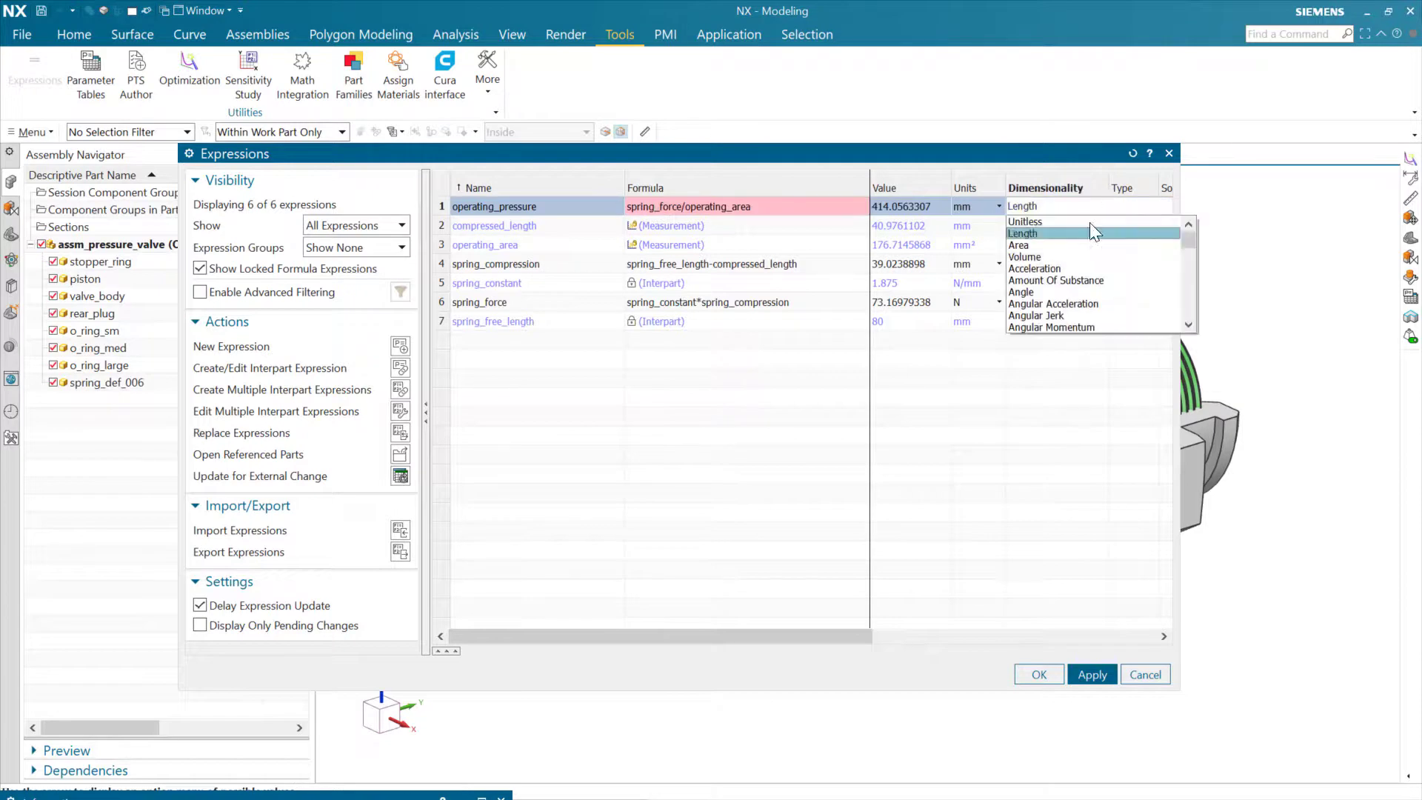
pyautogui.scroll(-15, 1079, 256)
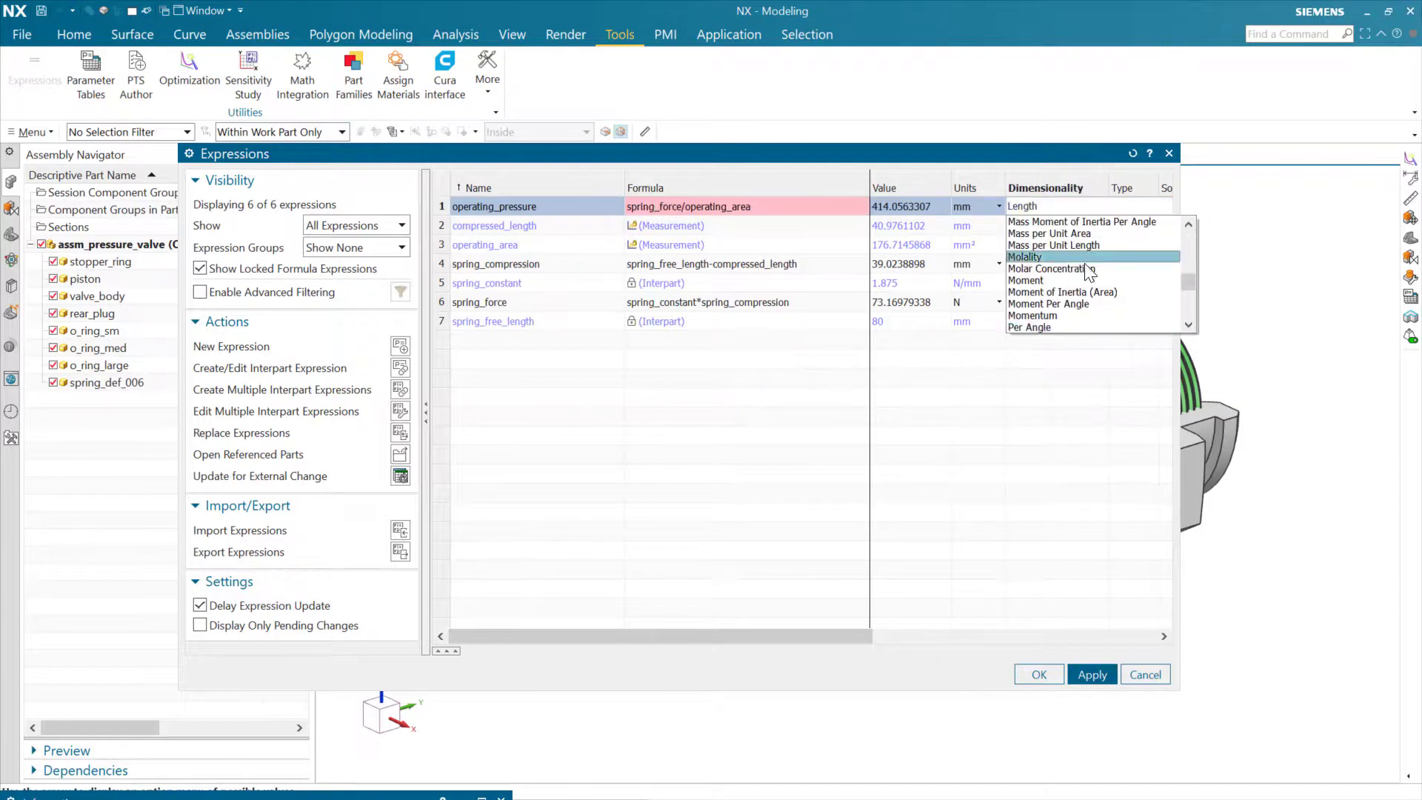
pyautogui.click(1072, 233)
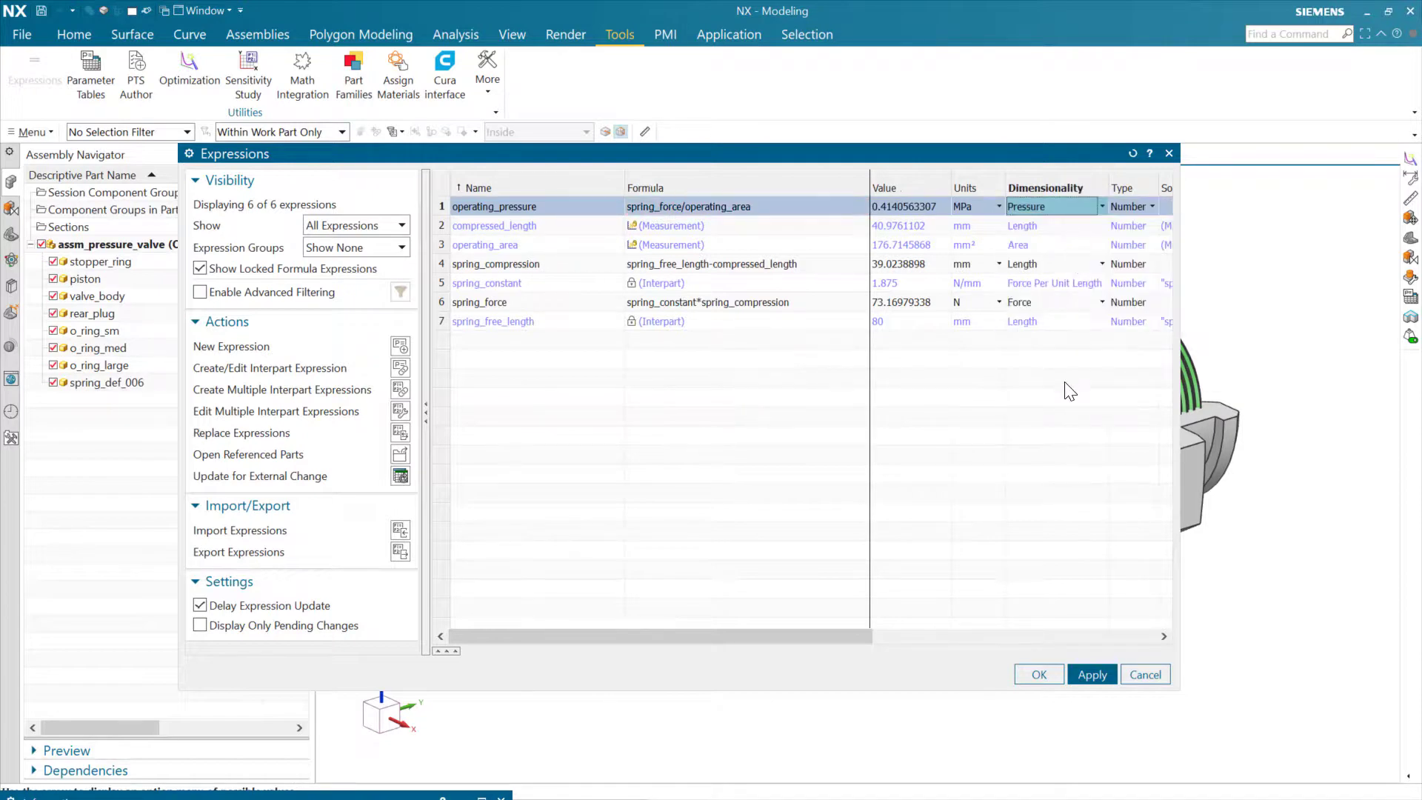
# Choose MPa as the unit of operating_pressure and accept the expression changes.
pyautogui.click(998, 204)
pyautogui.click(999, 204)
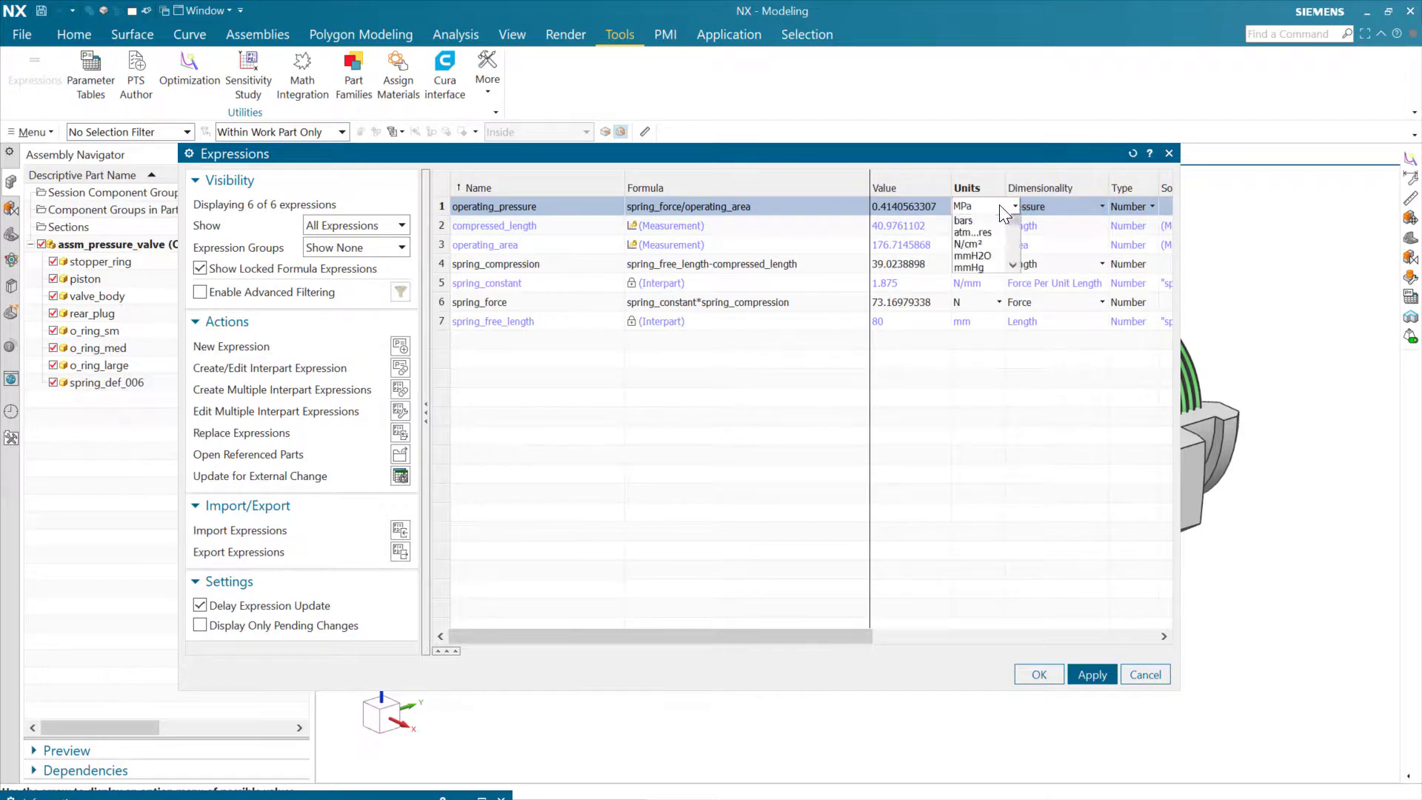
pyautogui.click(1013, 205)
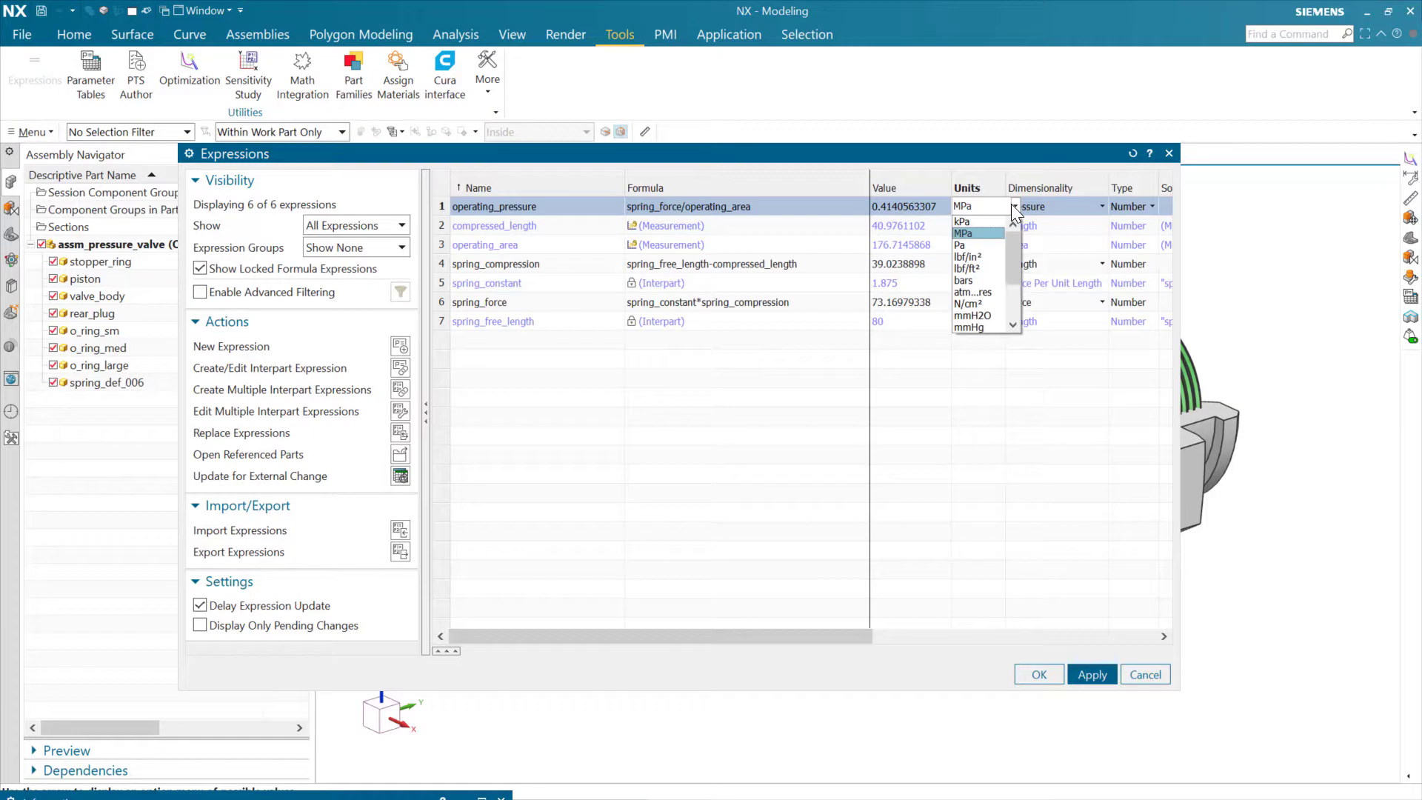
pyautogui.click(995, 234)
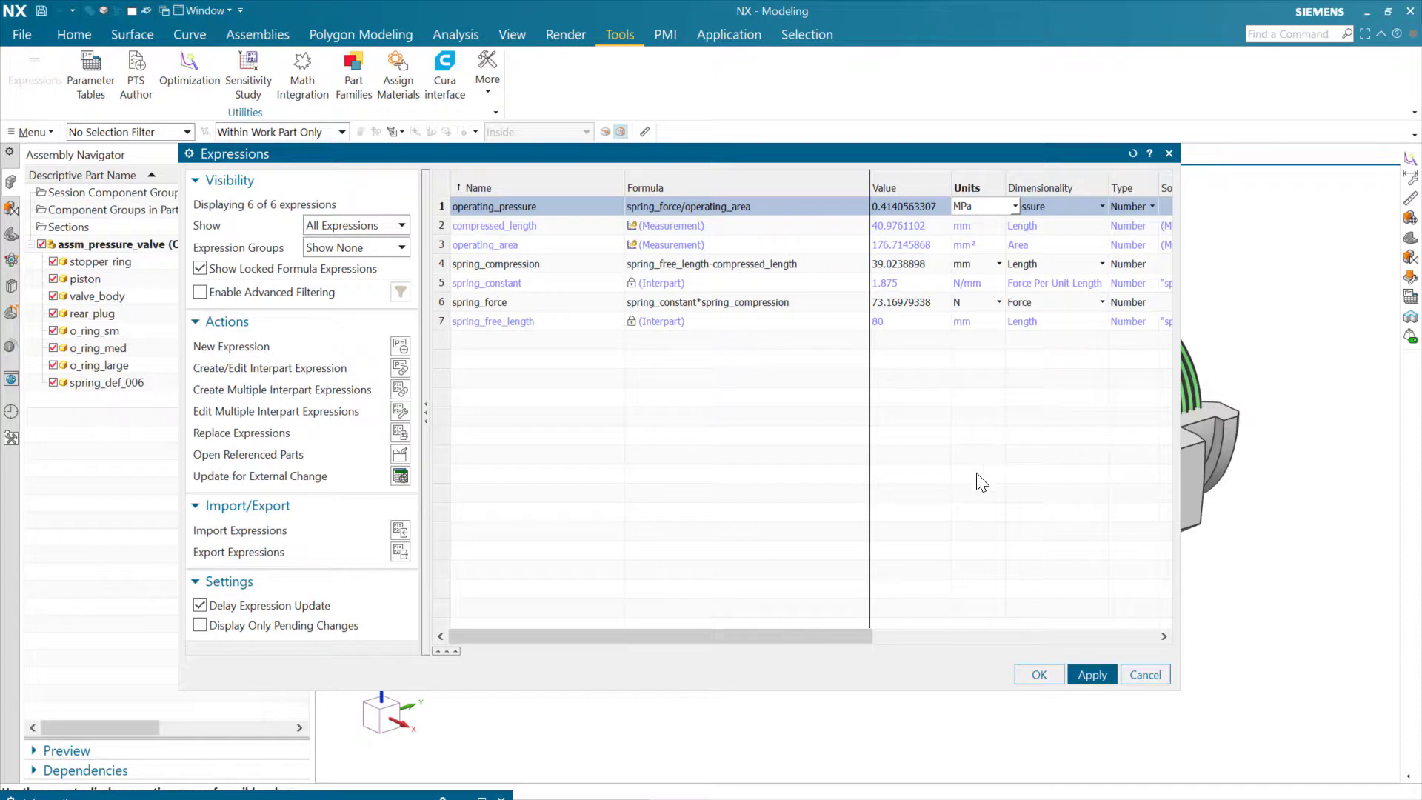
pyautogui.click(1038, 675)
# Move the piston about 8.6 mm along the bore toward the rear plug and check the recalculated assembly expressions.
pyautogui.moveTo(766, 659); pyautogui.dragTo(723, 704, button='middle')
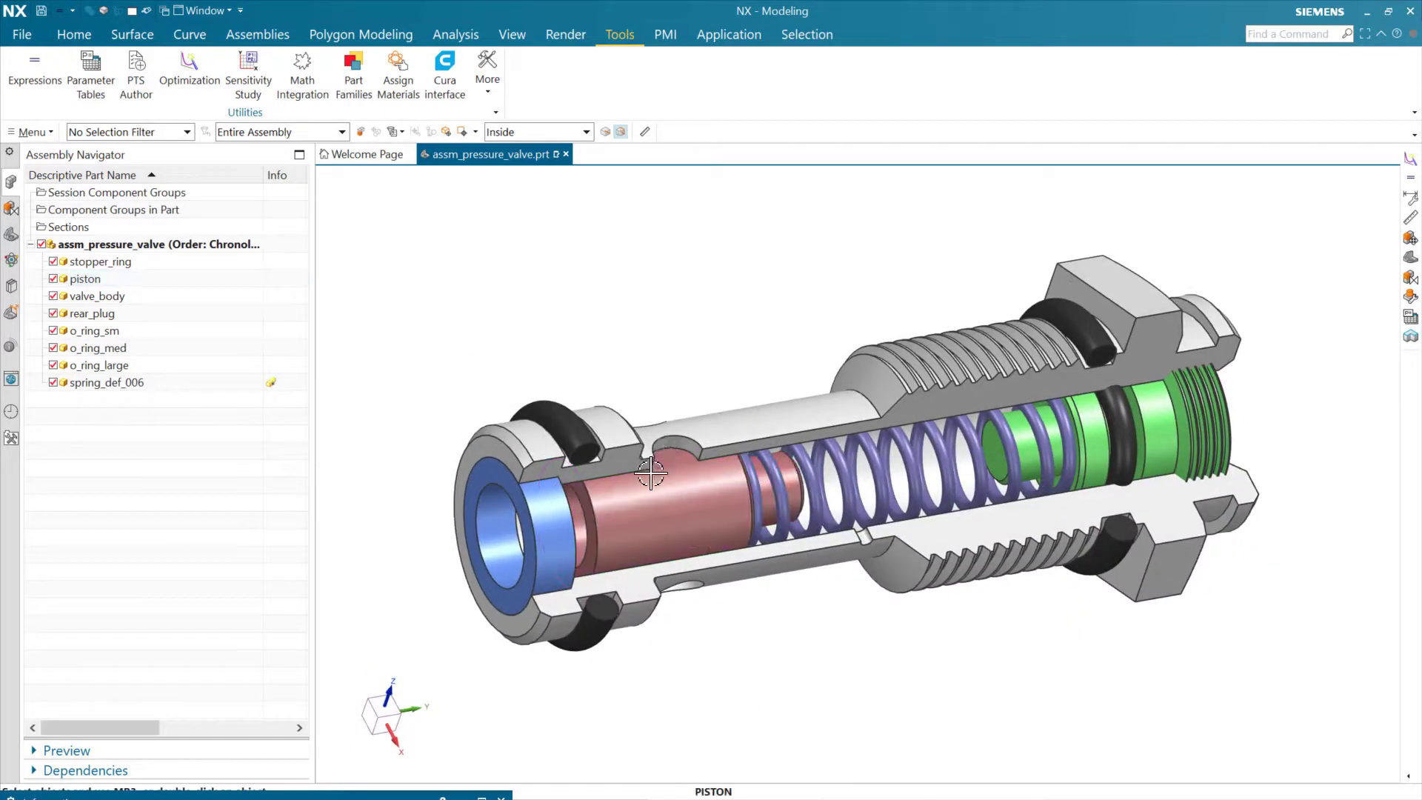
pyautogui.click(626, 510)
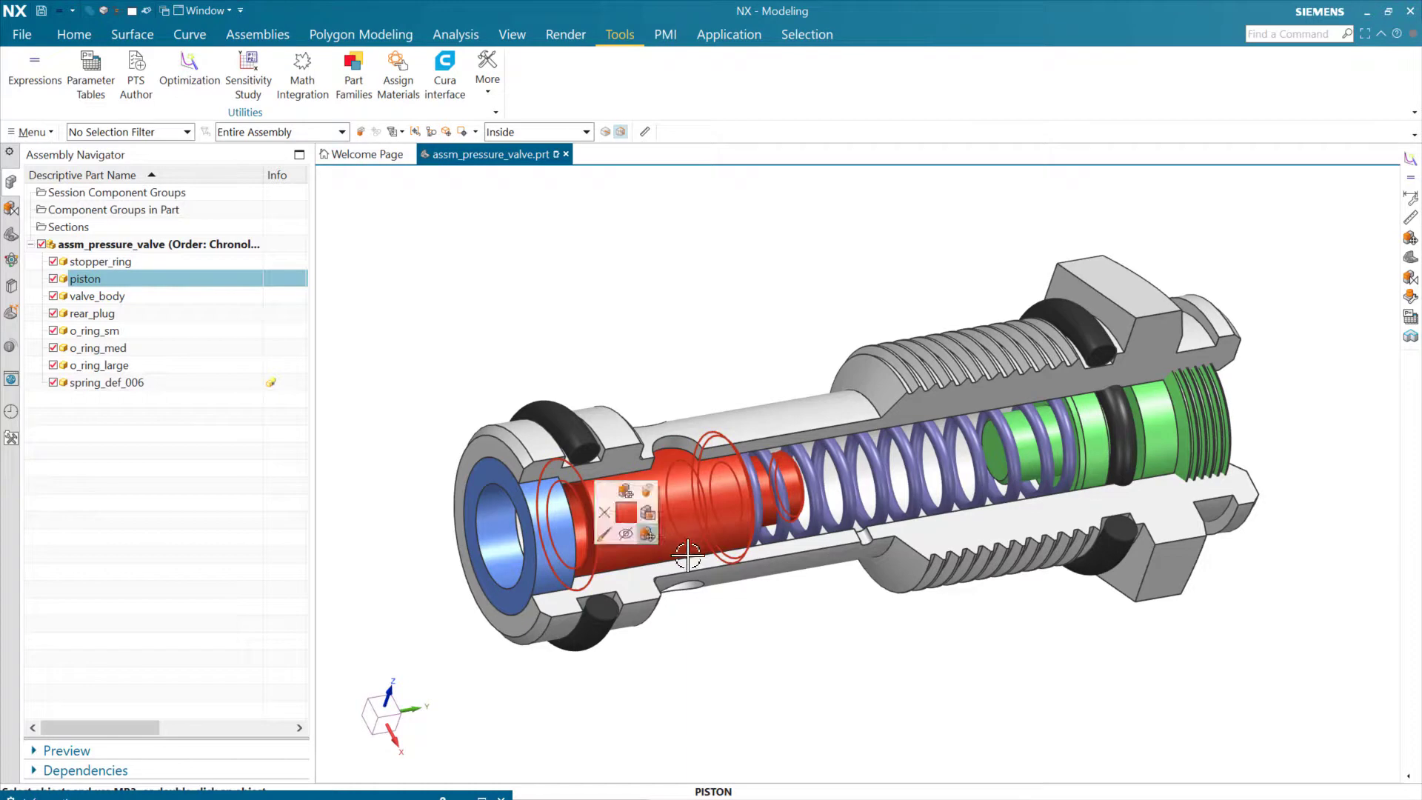
pyautogui.click(748, 668)
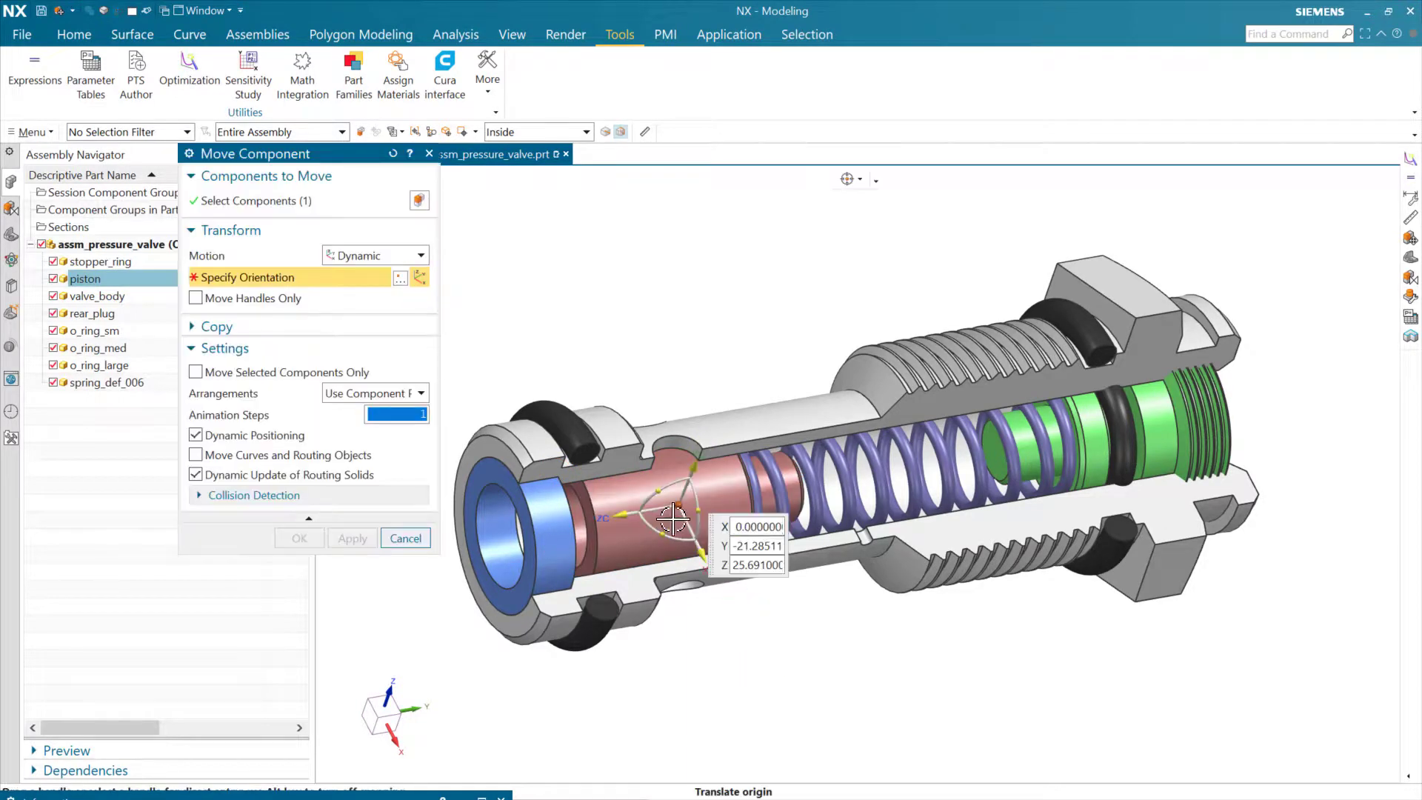
pyautogui.moveTo(623, 514); pyautogui.dragTo(697, 511)
pyautogui.click(303, 542)
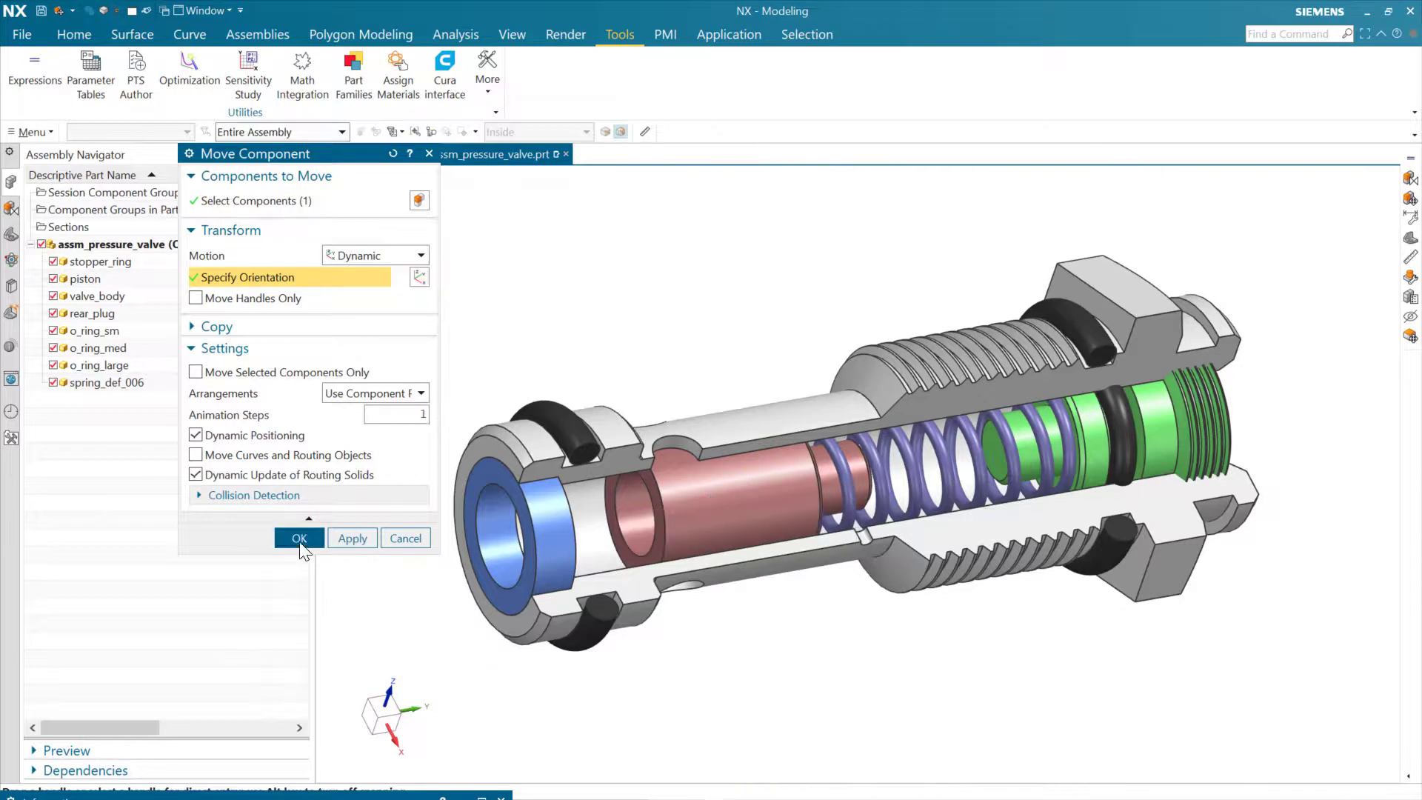
pyautogui.hotkey('ctrl', 'e')
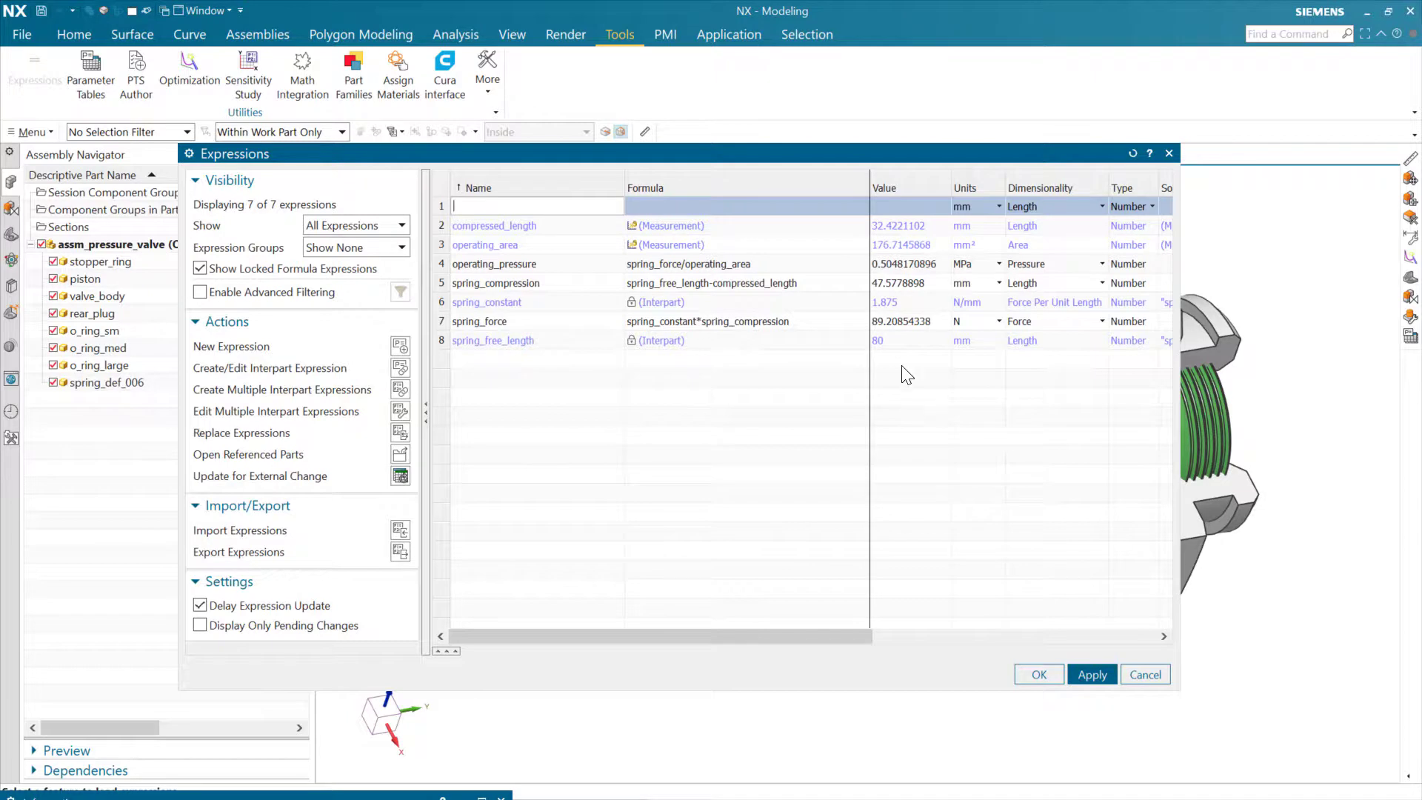
pyautogui.click(1039, 674)
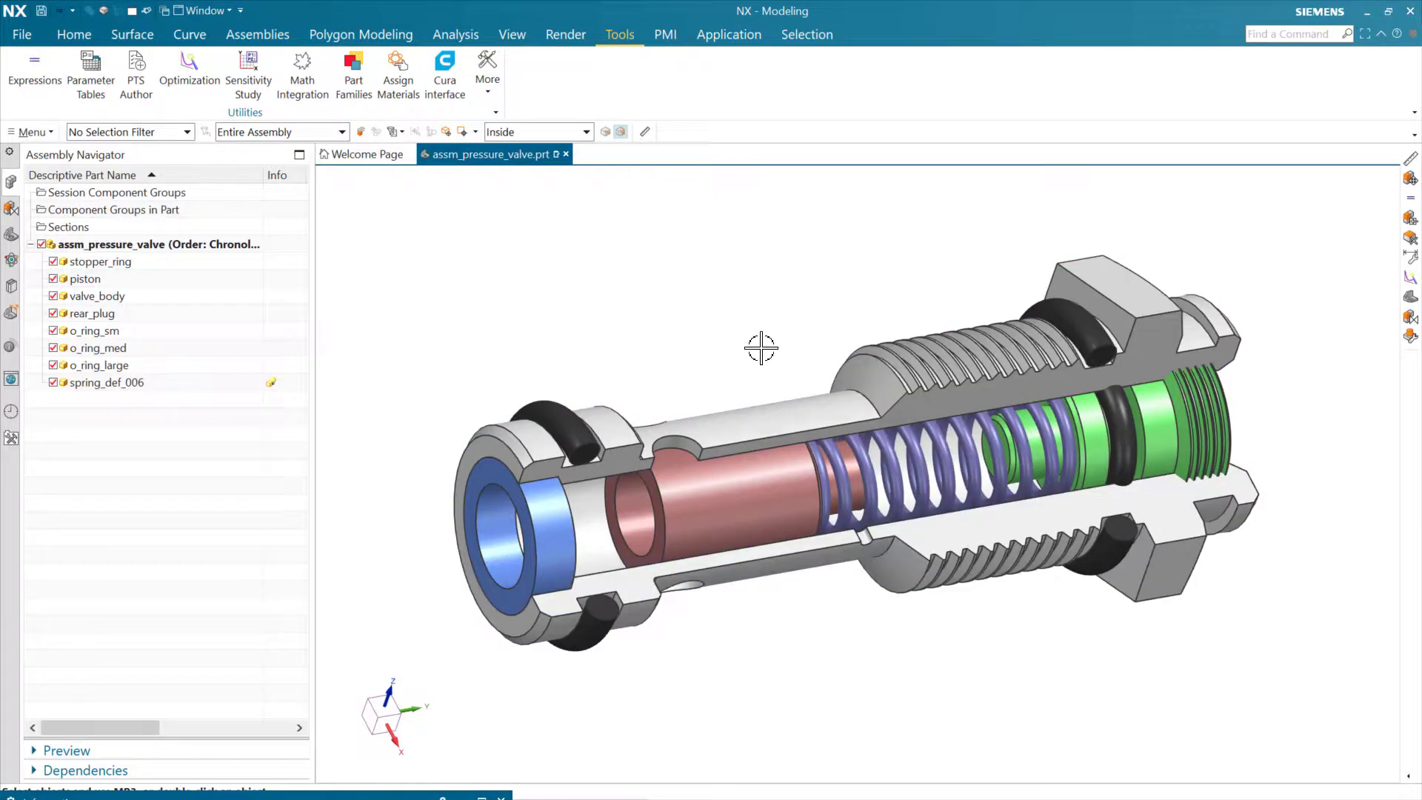
# Open the valve body in its own window and examine its relief_holes_position expression.
pyautogui.click(714, 438)
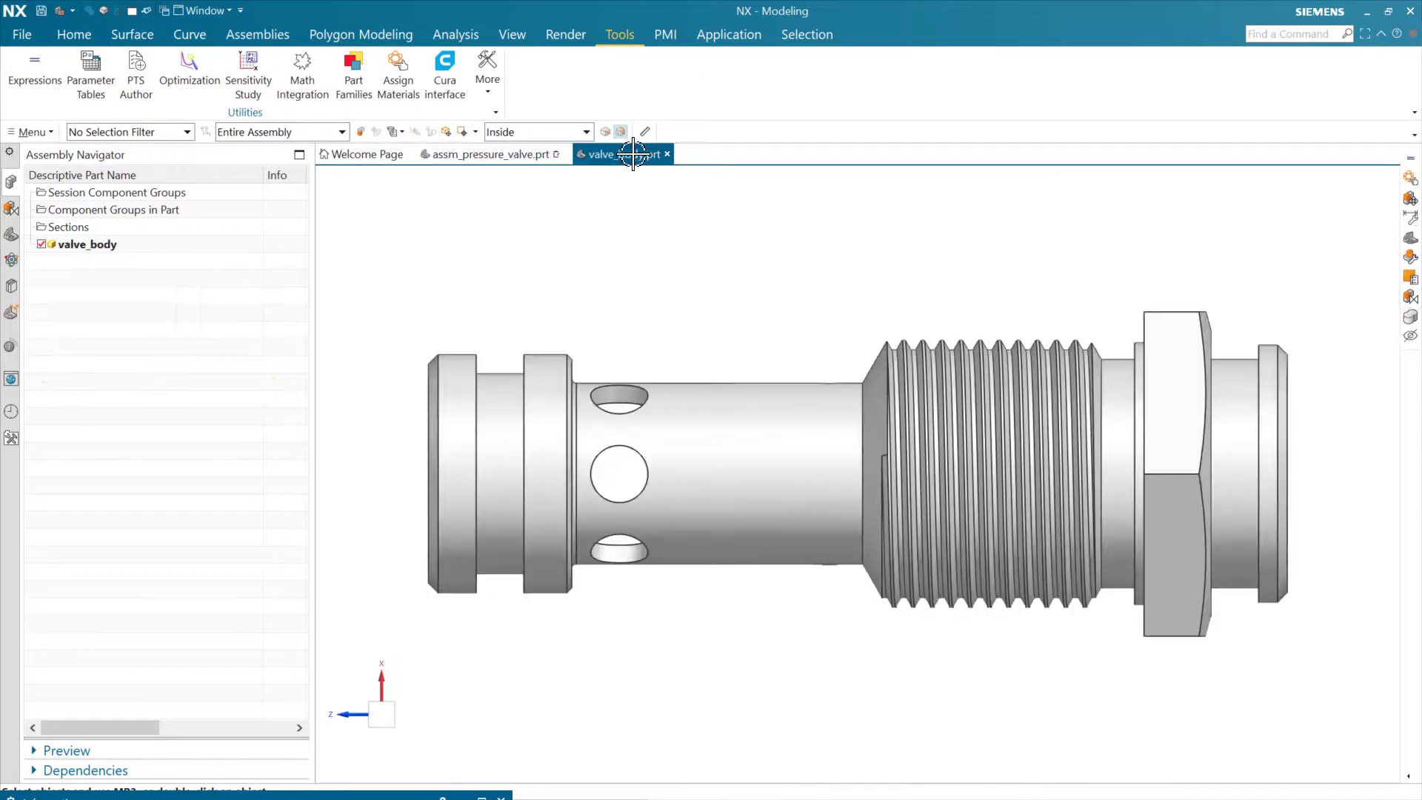
pyautogui.hotkey('ctrl', 'e')
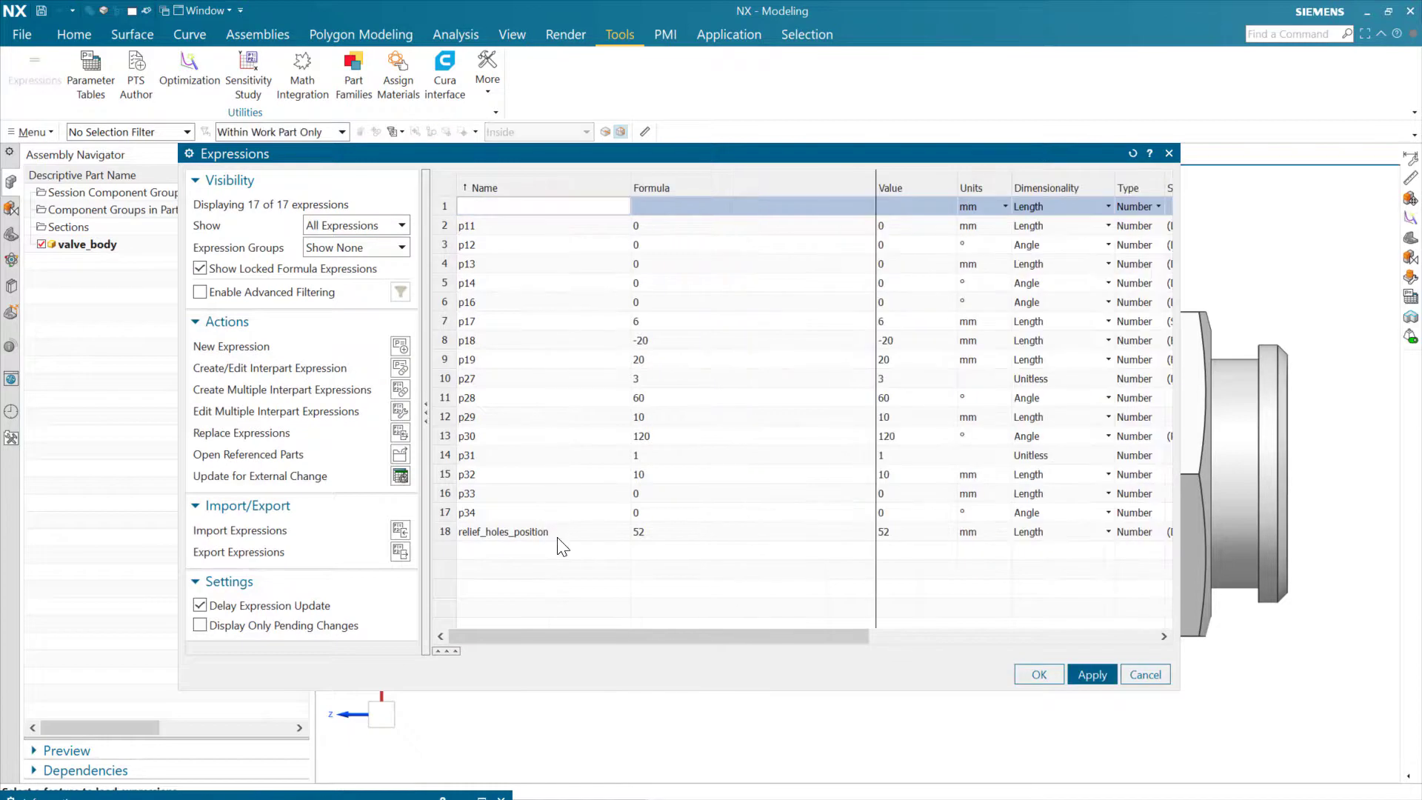
pyautogui.click(563, 533)
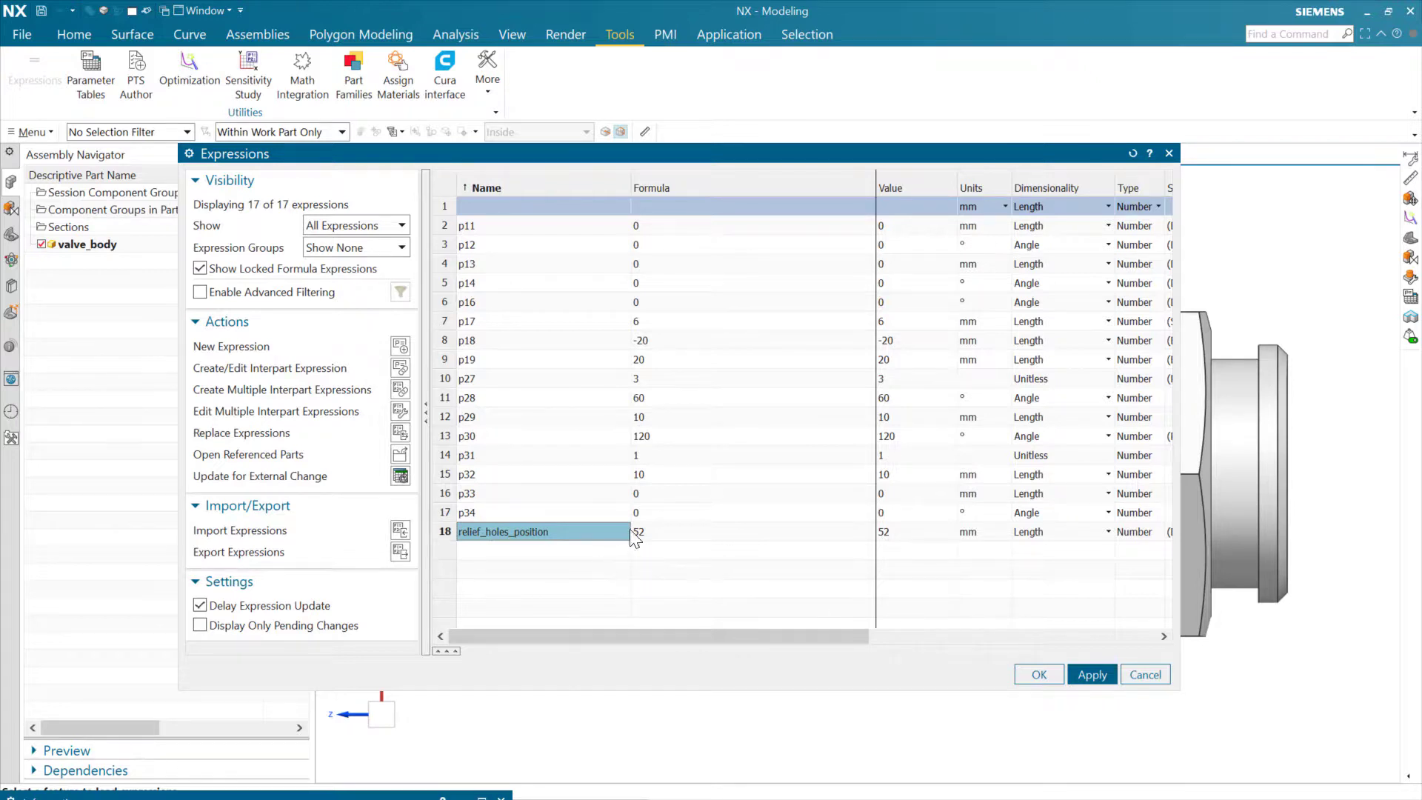
pyautogui.click(1037, 676)
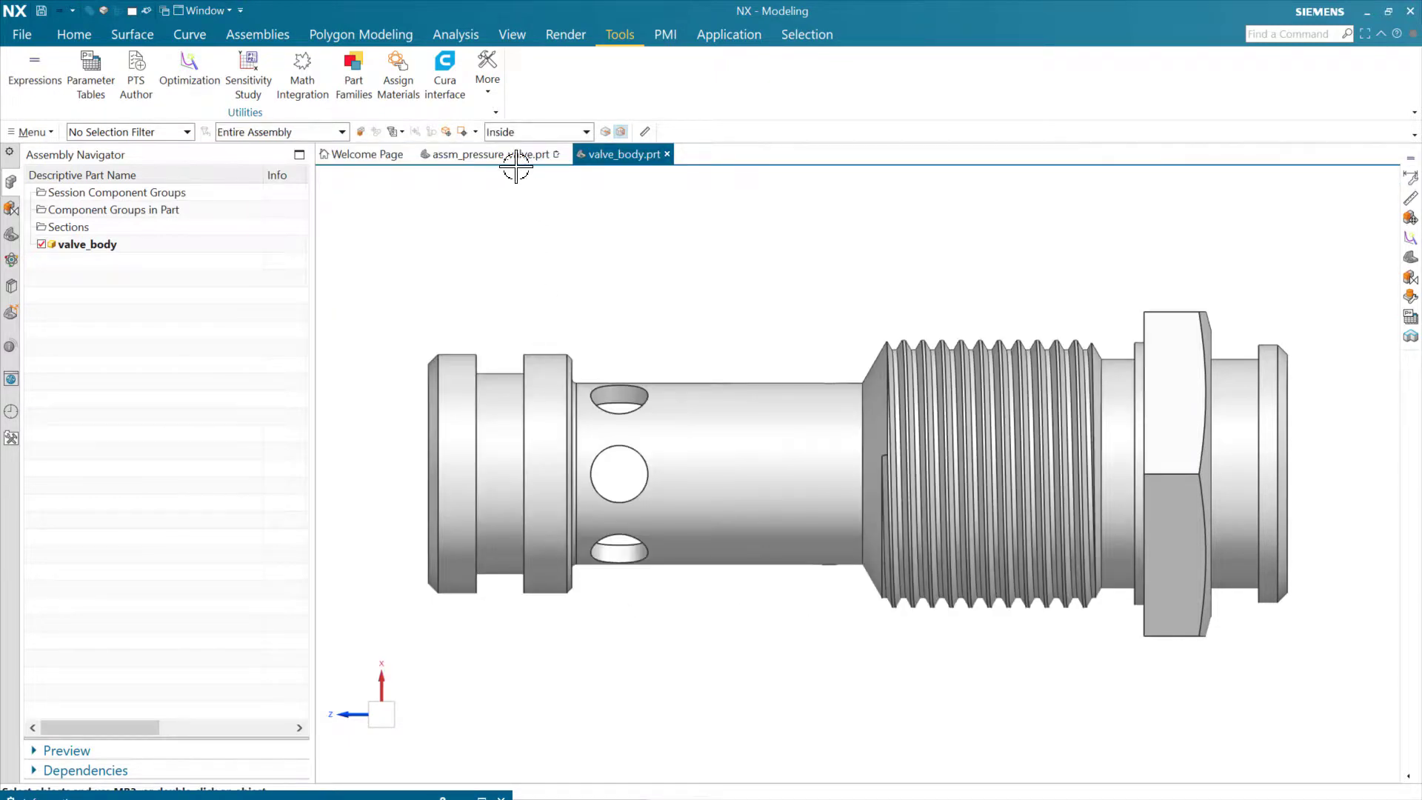
# Return to assm_pressure_valve.prt and create the assembly length expression holes_position with the value 50 mm.
pyautogui.click(491, 155)
pyautogui.hotkey('ctrl', 'e')
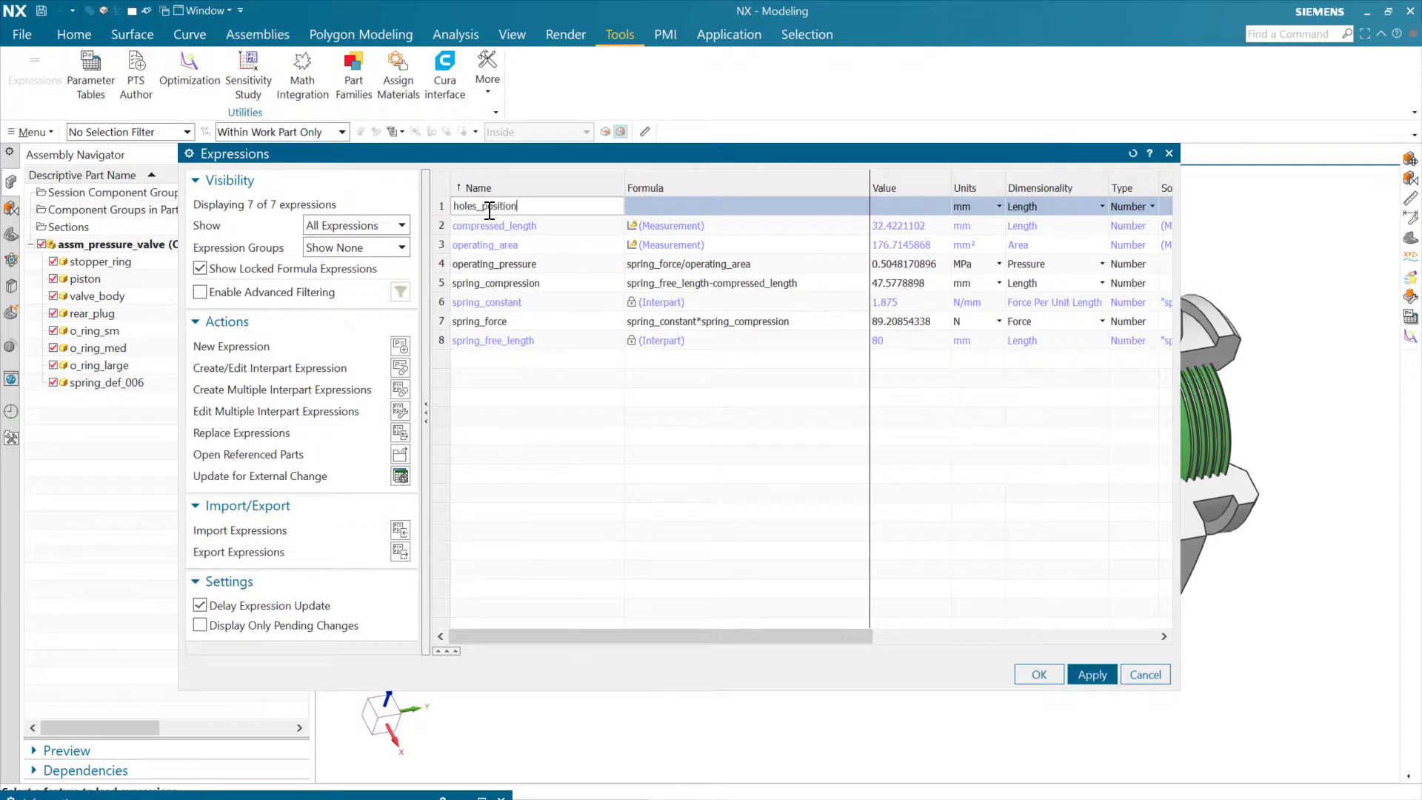
pyautogui.click(646, 206)
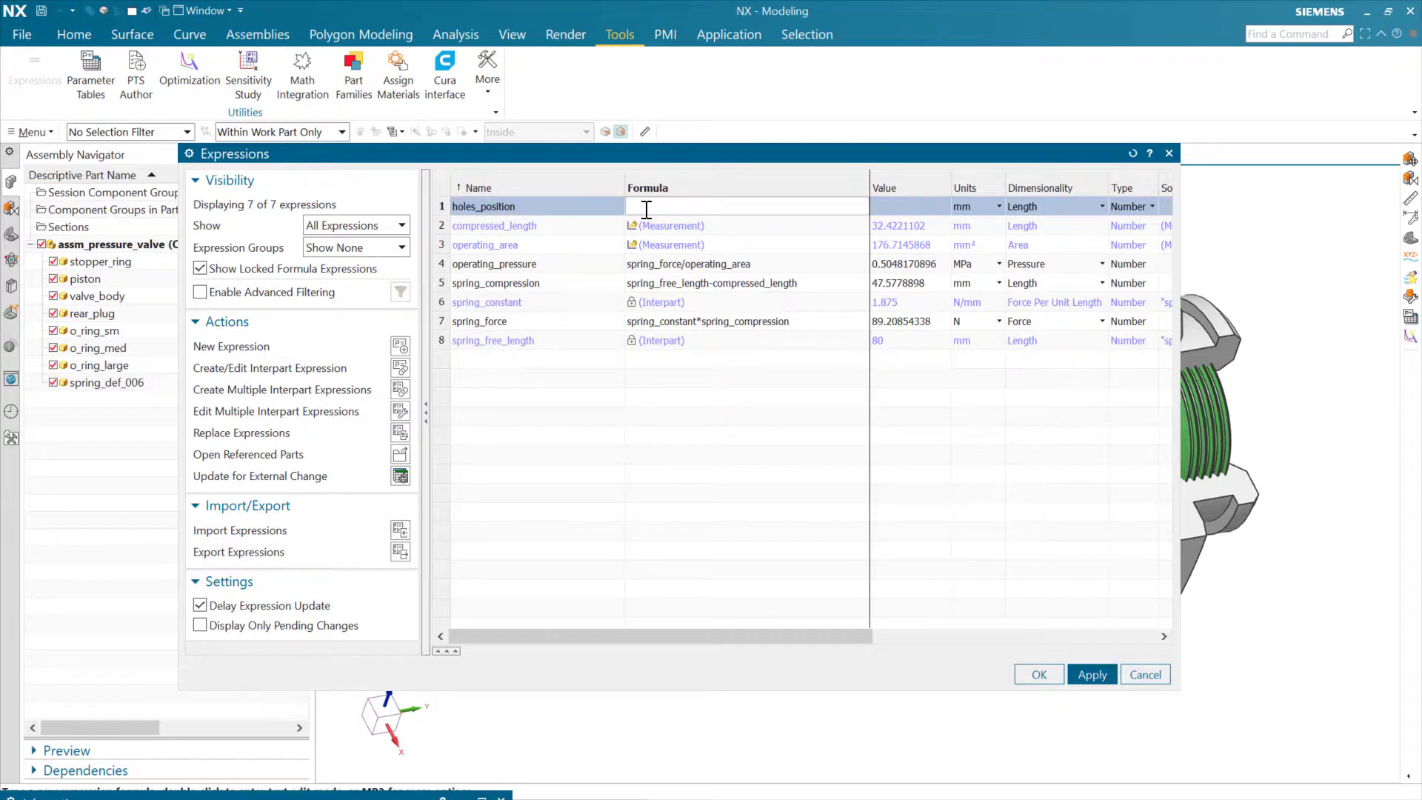
pyautogui.press('Return')
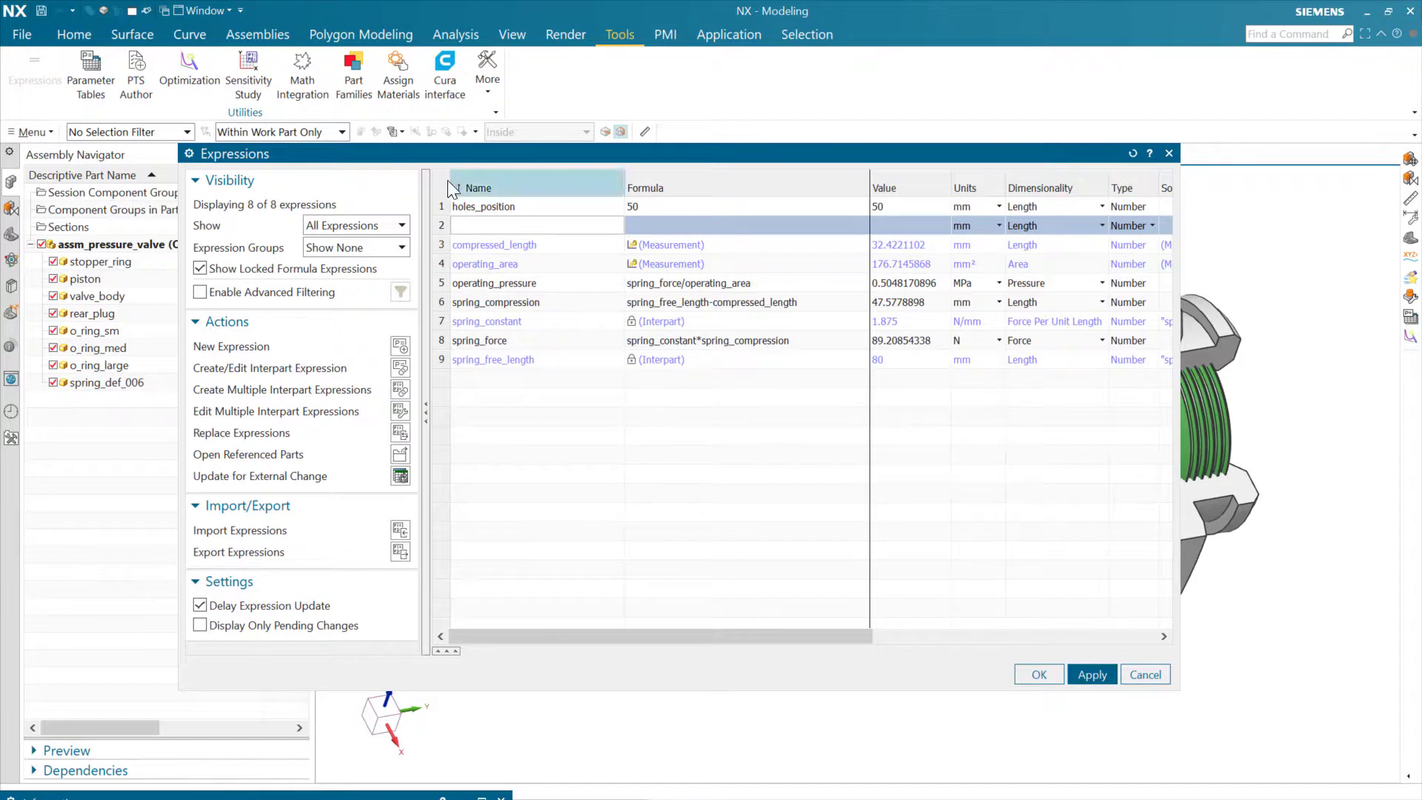
pyautogui.click(1038, 674)
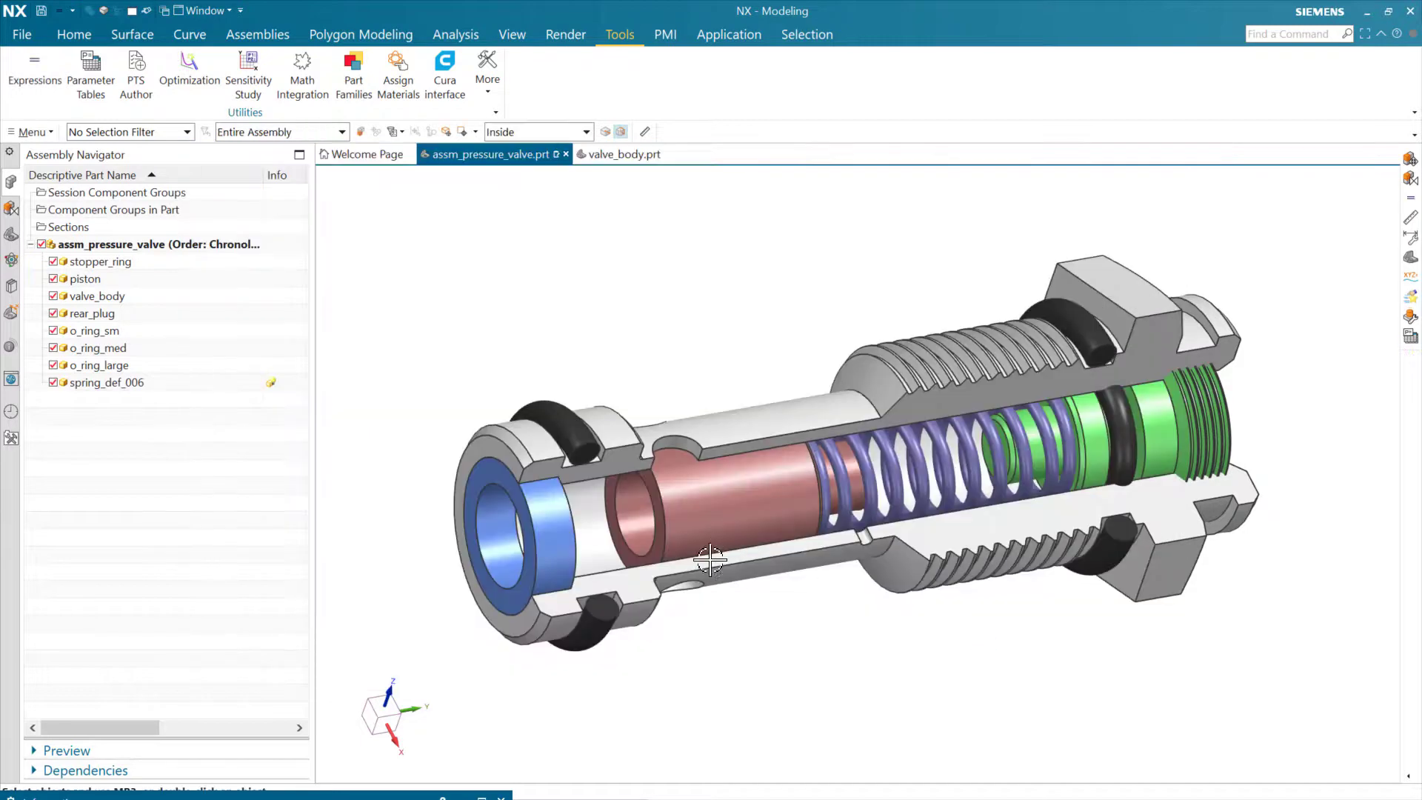
# In valve_body.prt, drive relief_holes_position from the holes_position expression of assm_pressure_valve.prt with a single interpart link, check its source and accept.
pyautogui.click(622, 156)
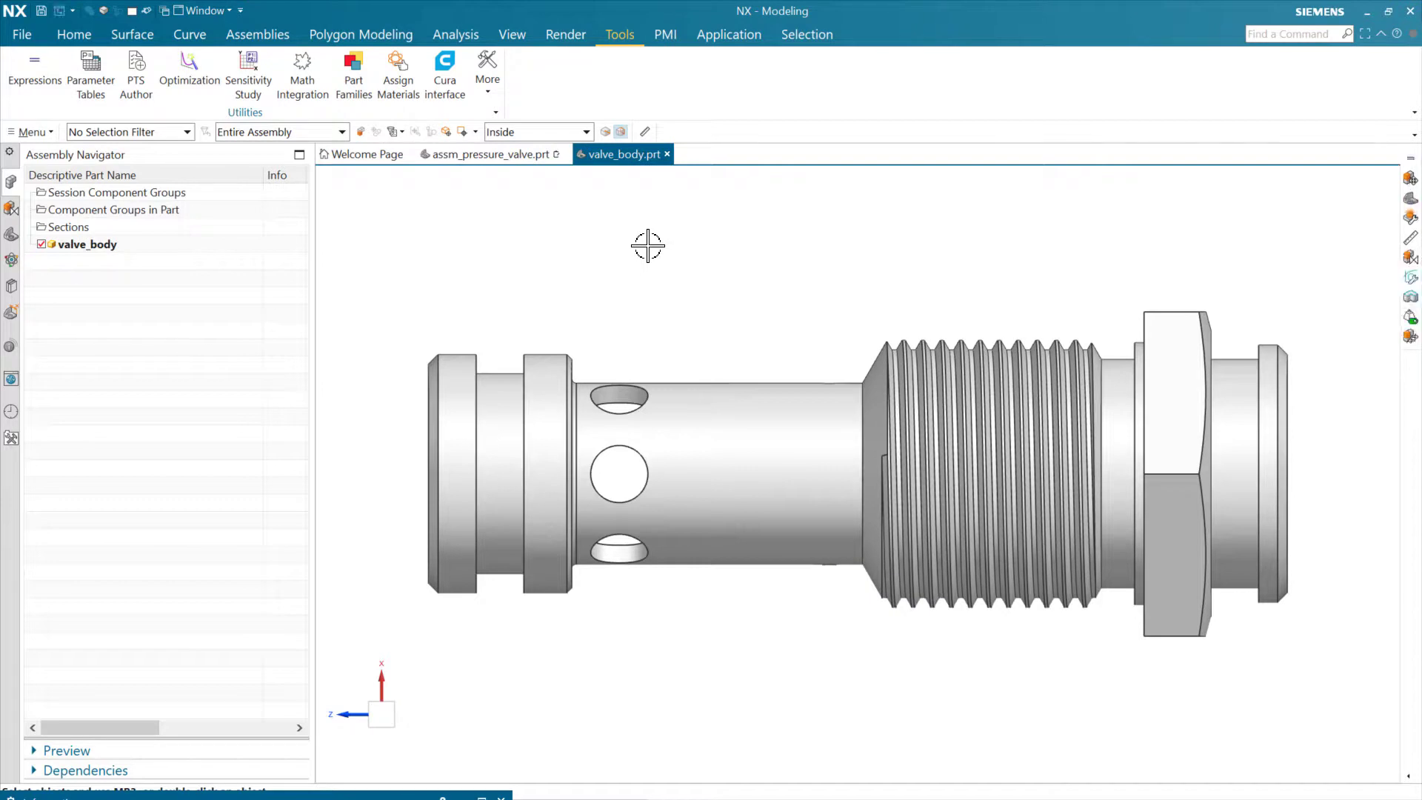
pyautogui.hotkey('ctrl', 'e')
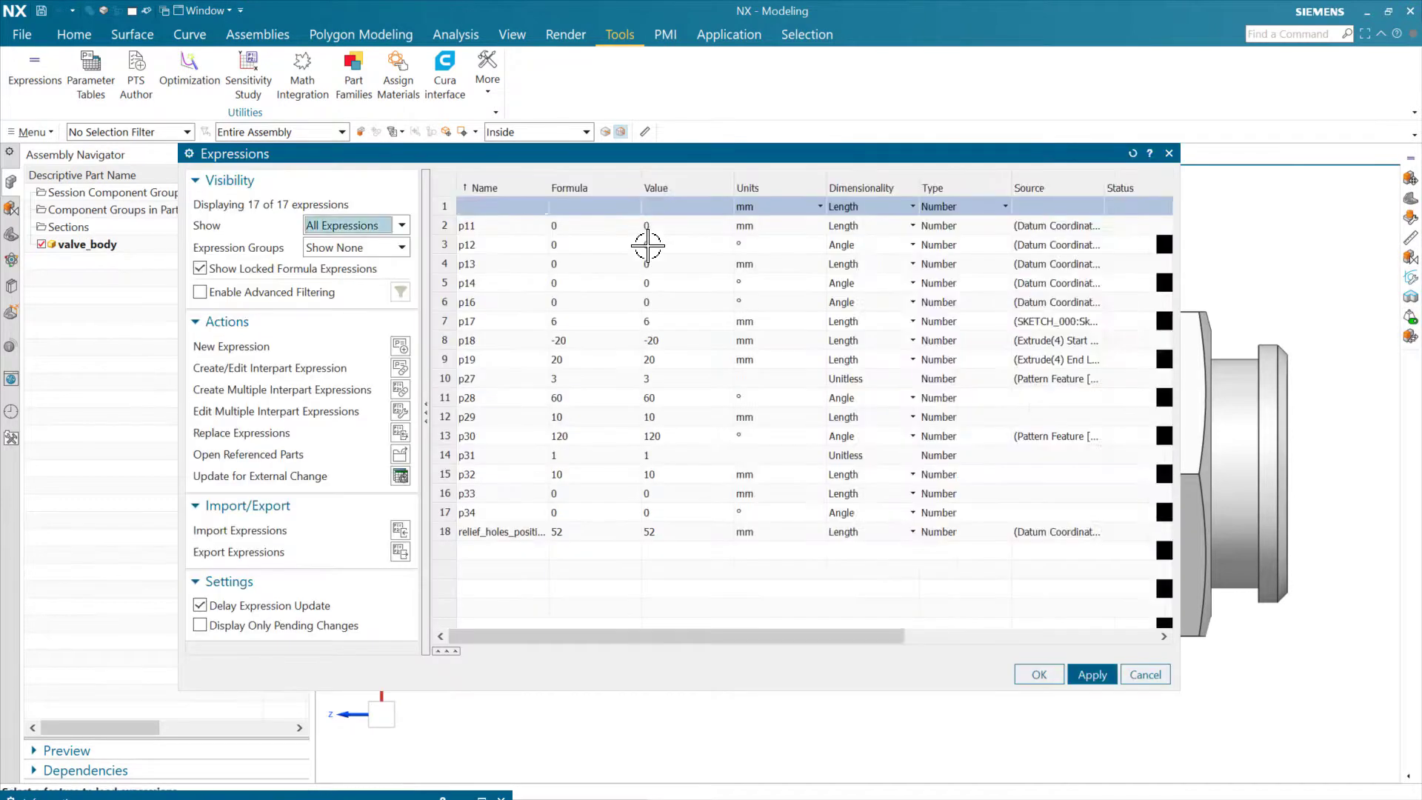
pyautogui.click(555, 533)
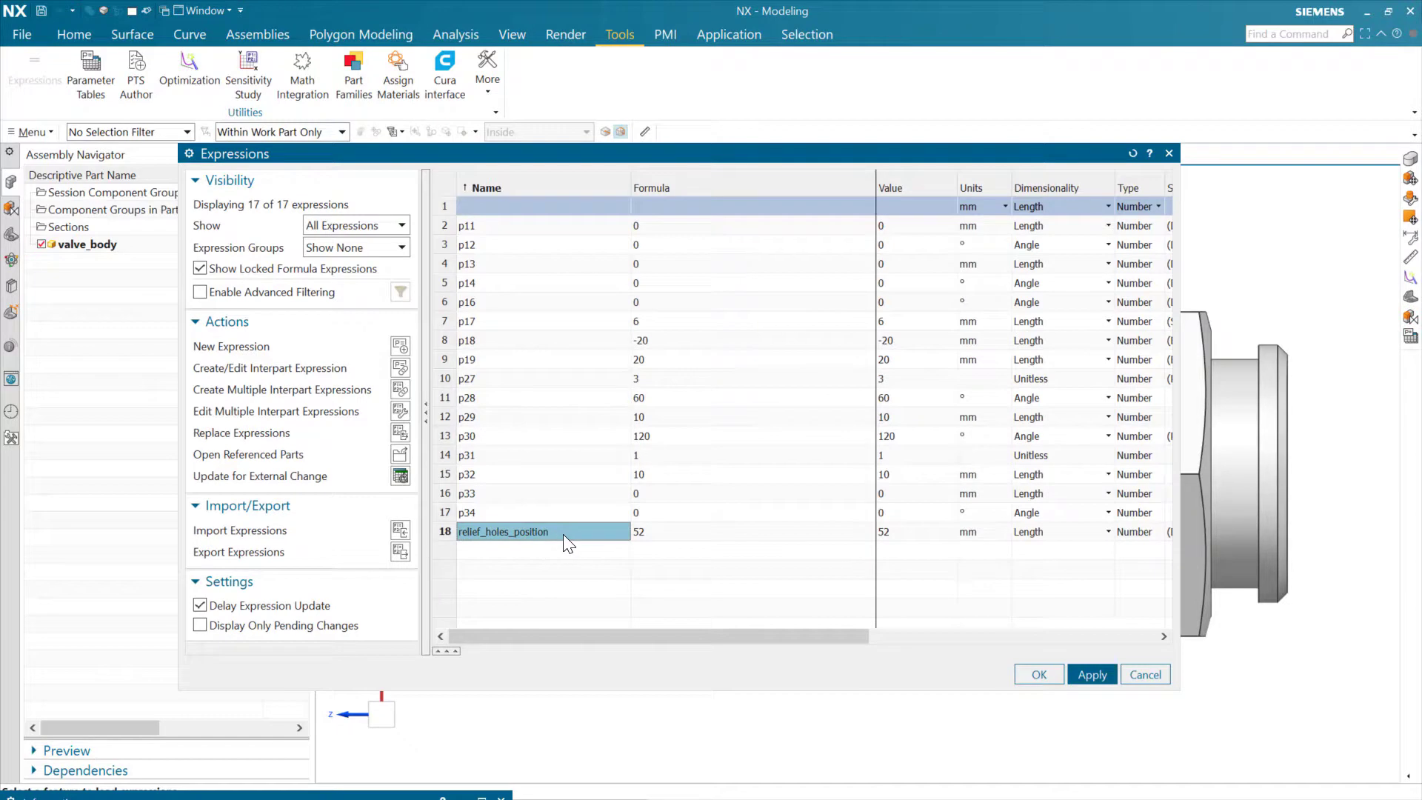
pyautogui.click(400, 367)
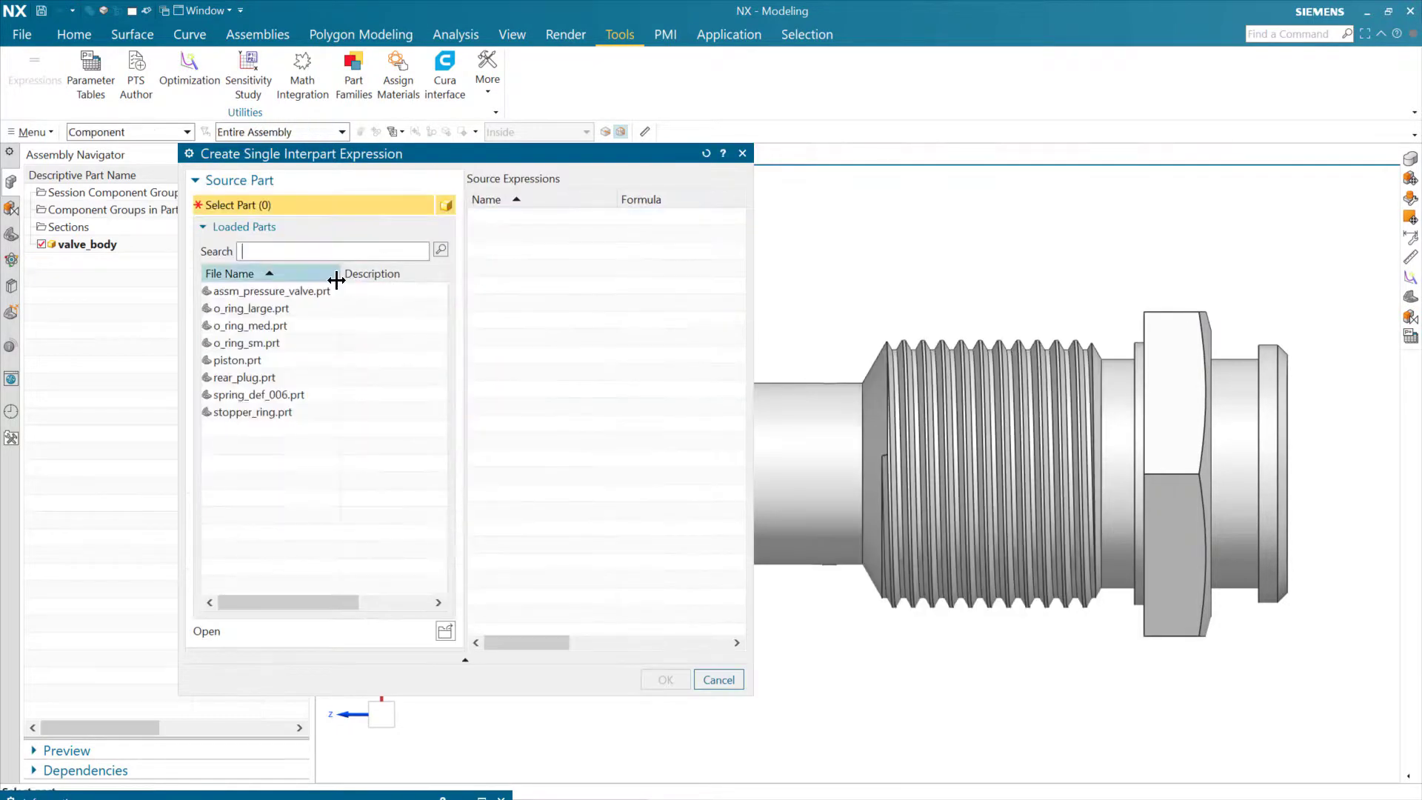
pyautogui.click(311, 293)
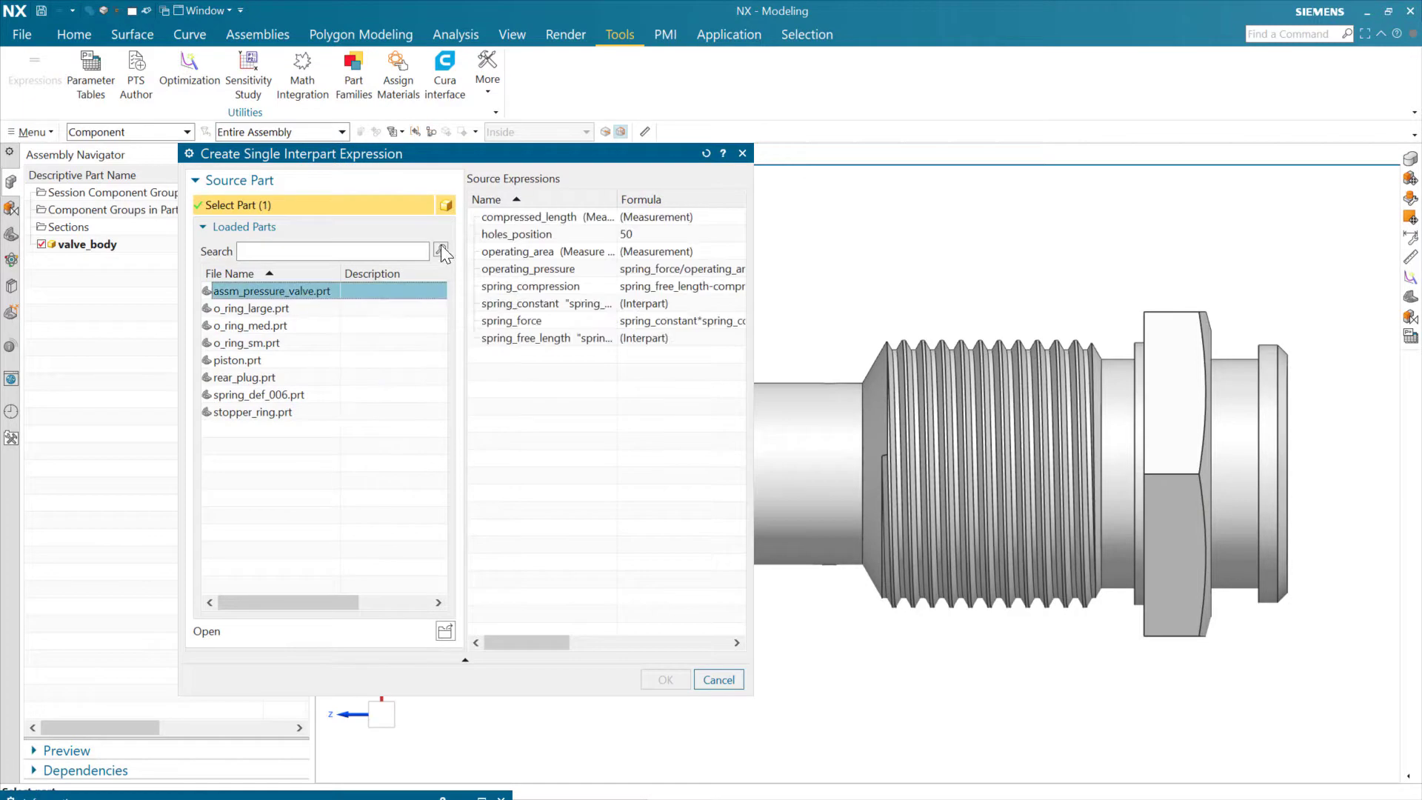
pyautogui.click(530, 234)
pyautogui.click(658, 685)
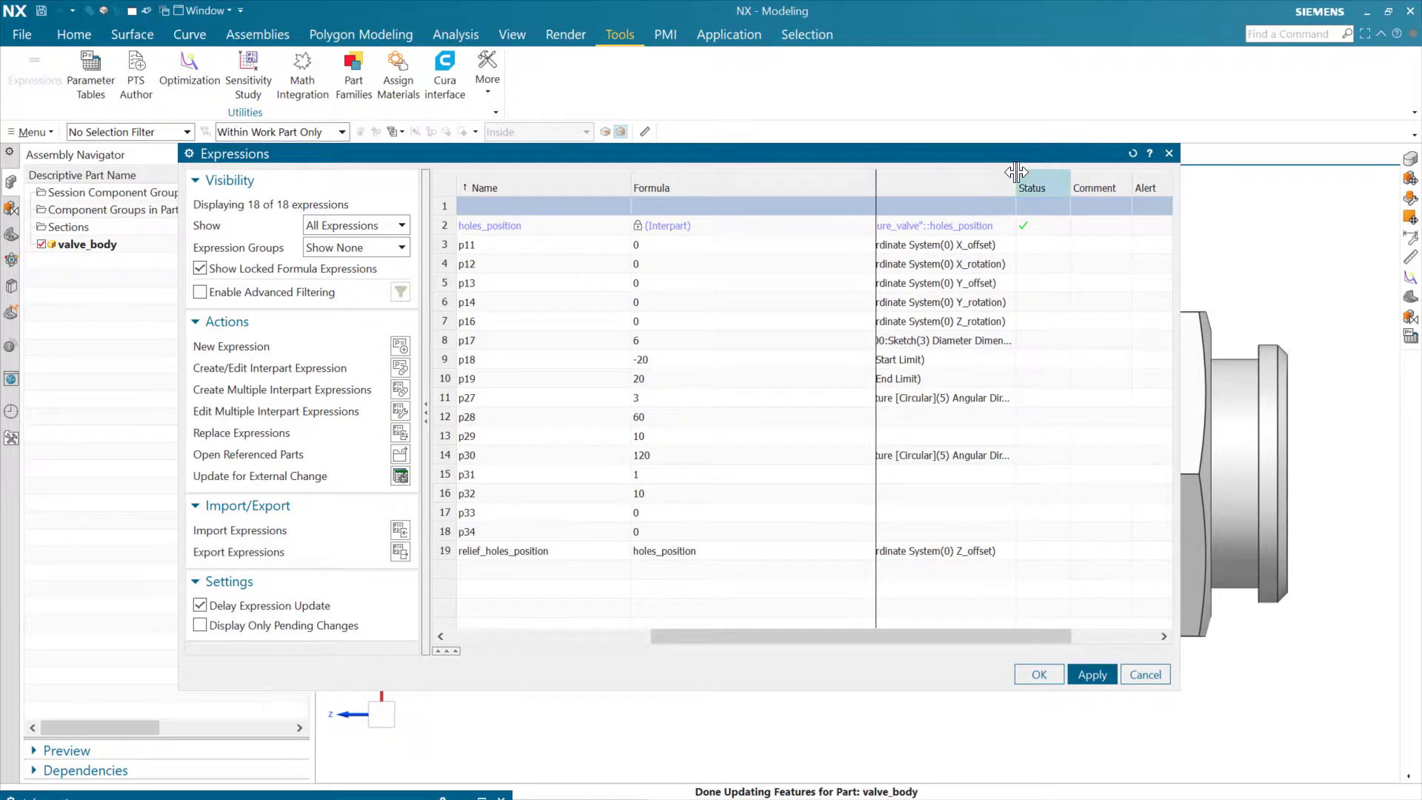
pyautogui.moveTo(1016, 178); pyautogui.dragTo(1035, 176)
pyautogui.moveTo(995, 636); pyautogui.dragTo(909, 637)
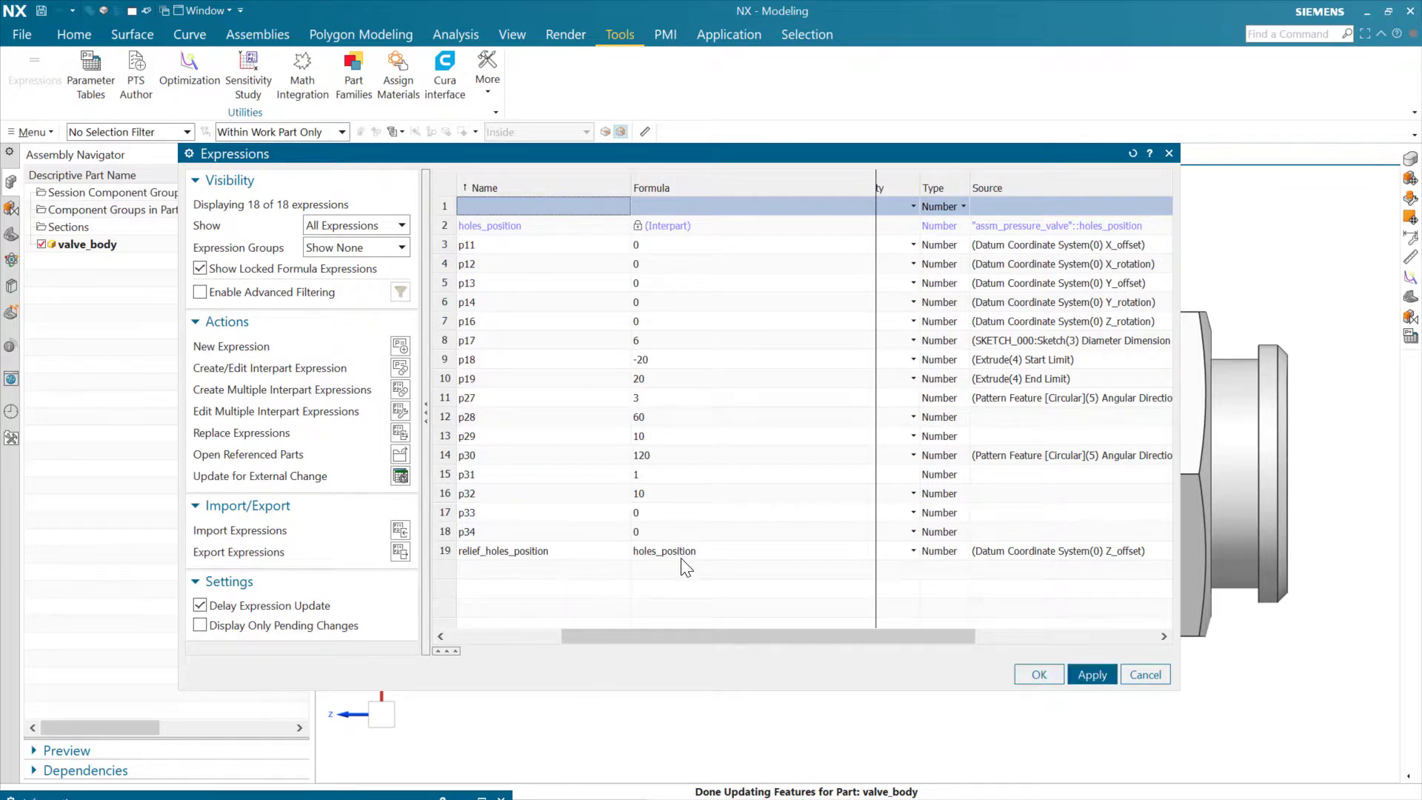
pyautogui.click(1038, 674)
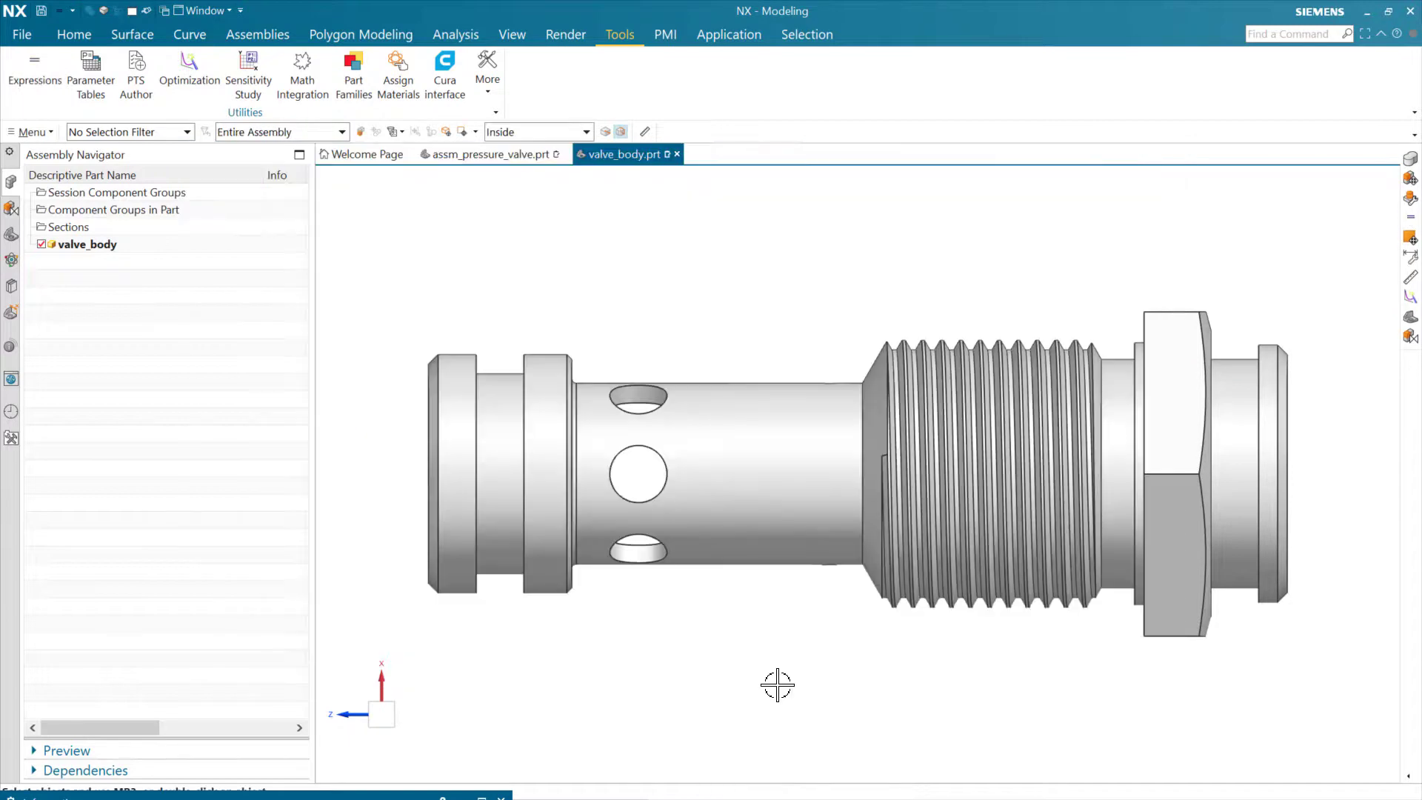
# Return to assm_pressure_valve.prt, list its user expressions and set holes_position to 45 in a view looking straight at the section.
pyautogui.click(499, 153)
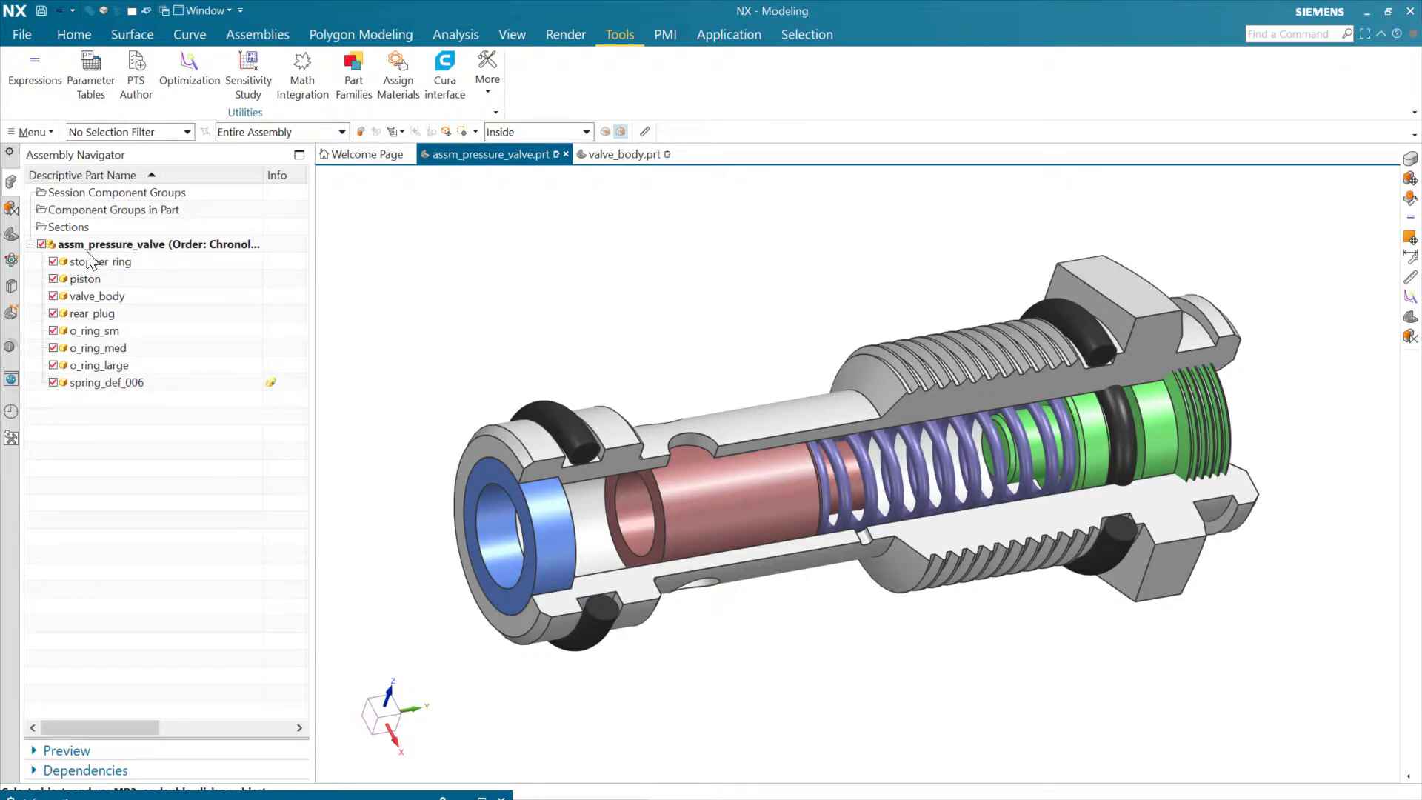
pyautogui.click(11, 234)
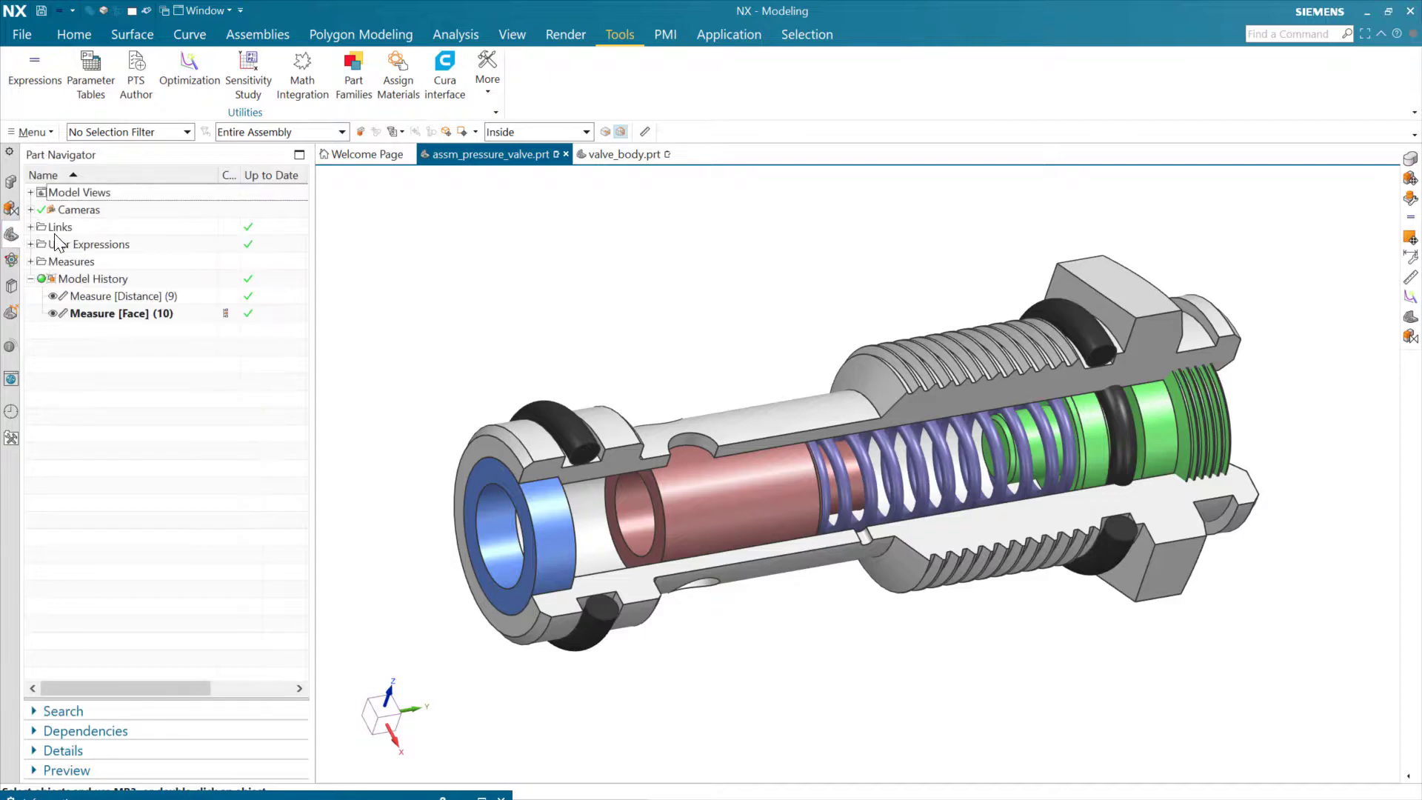
pyautogui.click(30, 245)
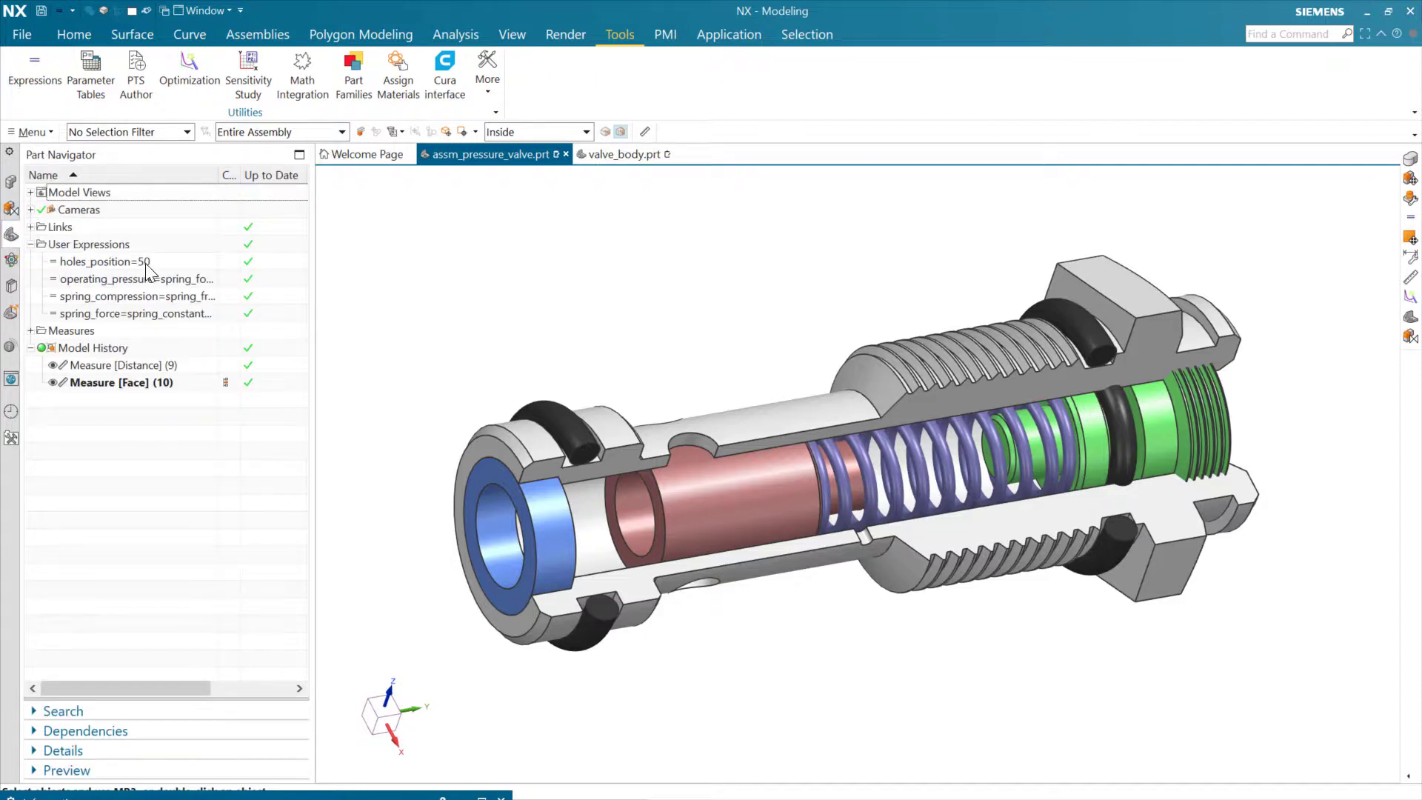
pyautogui.click(146, 265)
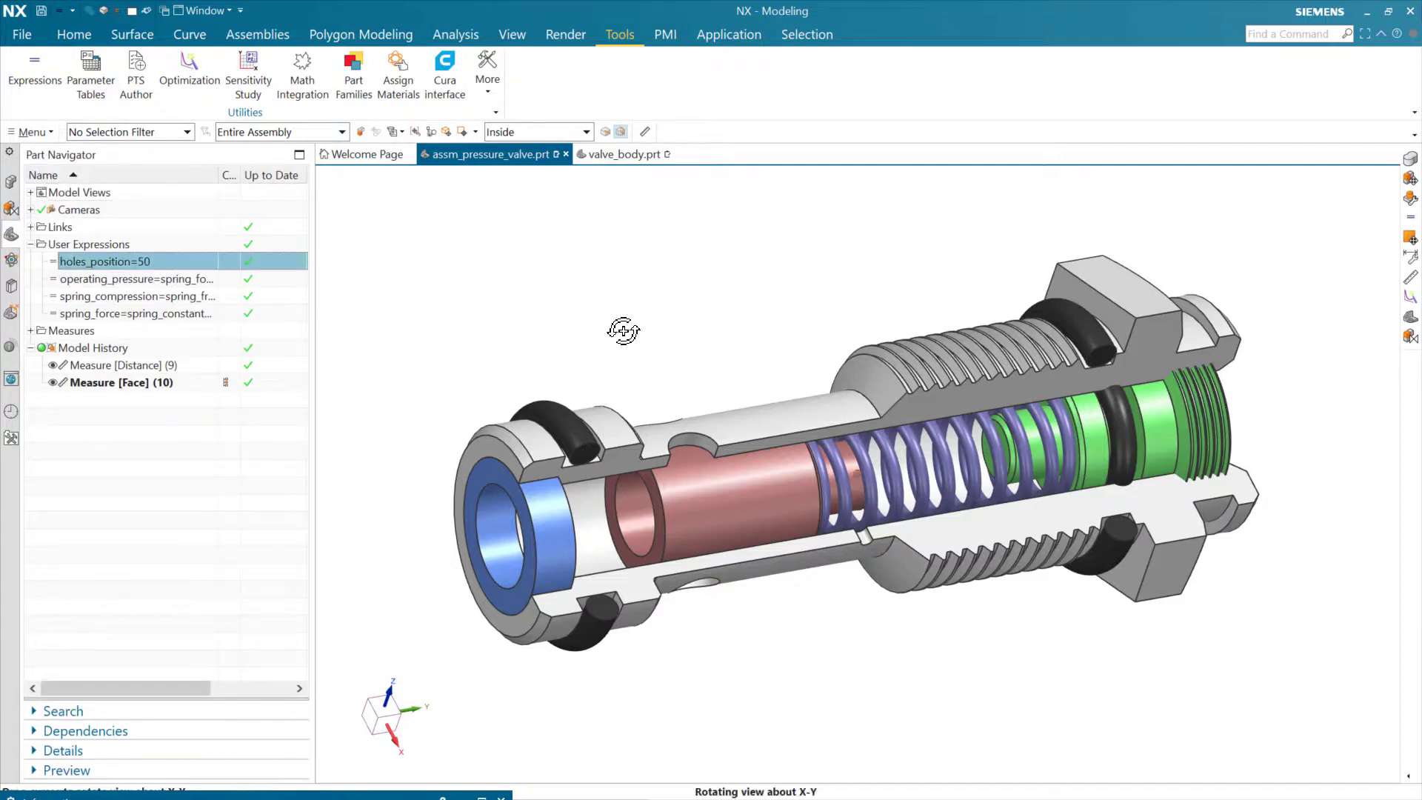
pyautogui.hotkey('ctrl', 'shift', 't')
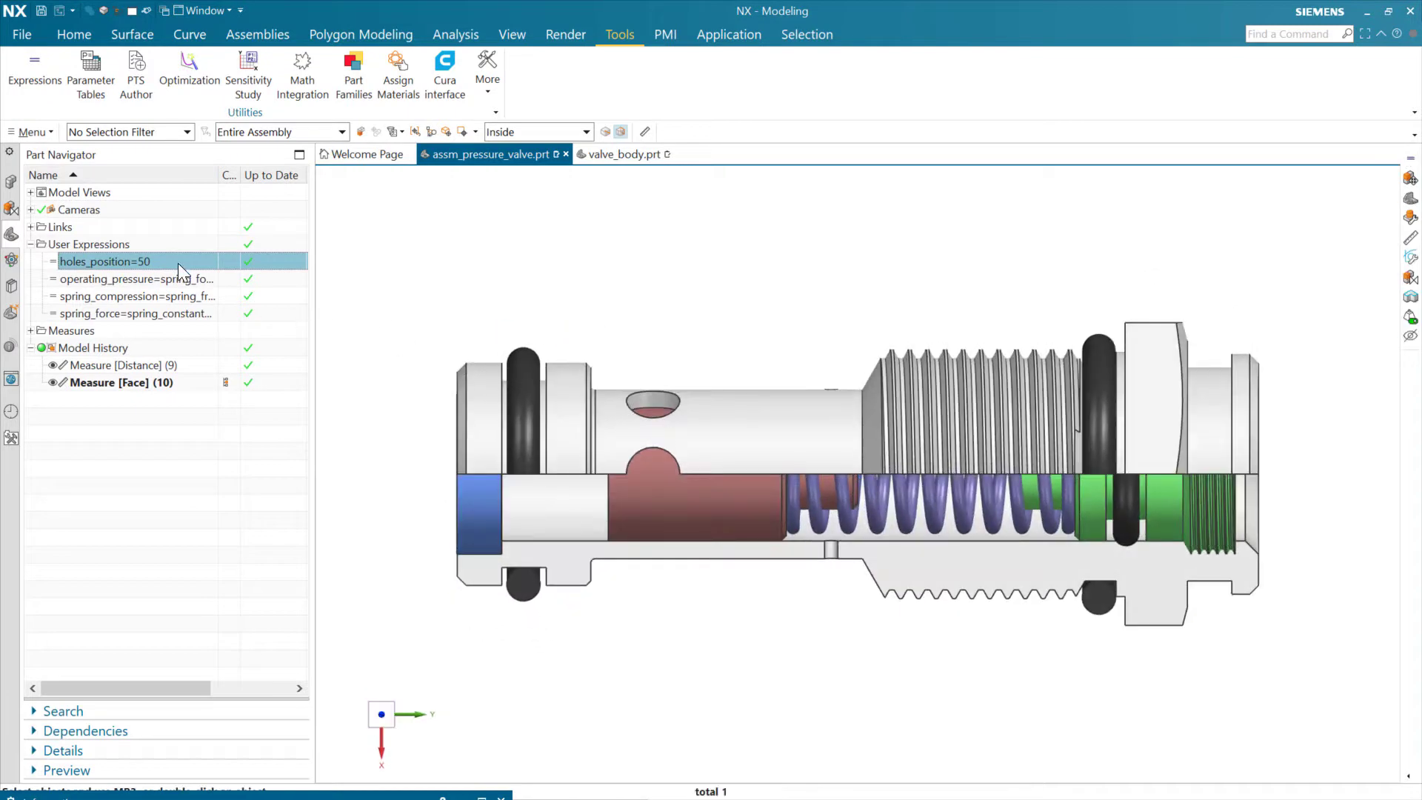
pyautogui.click(159, 260)
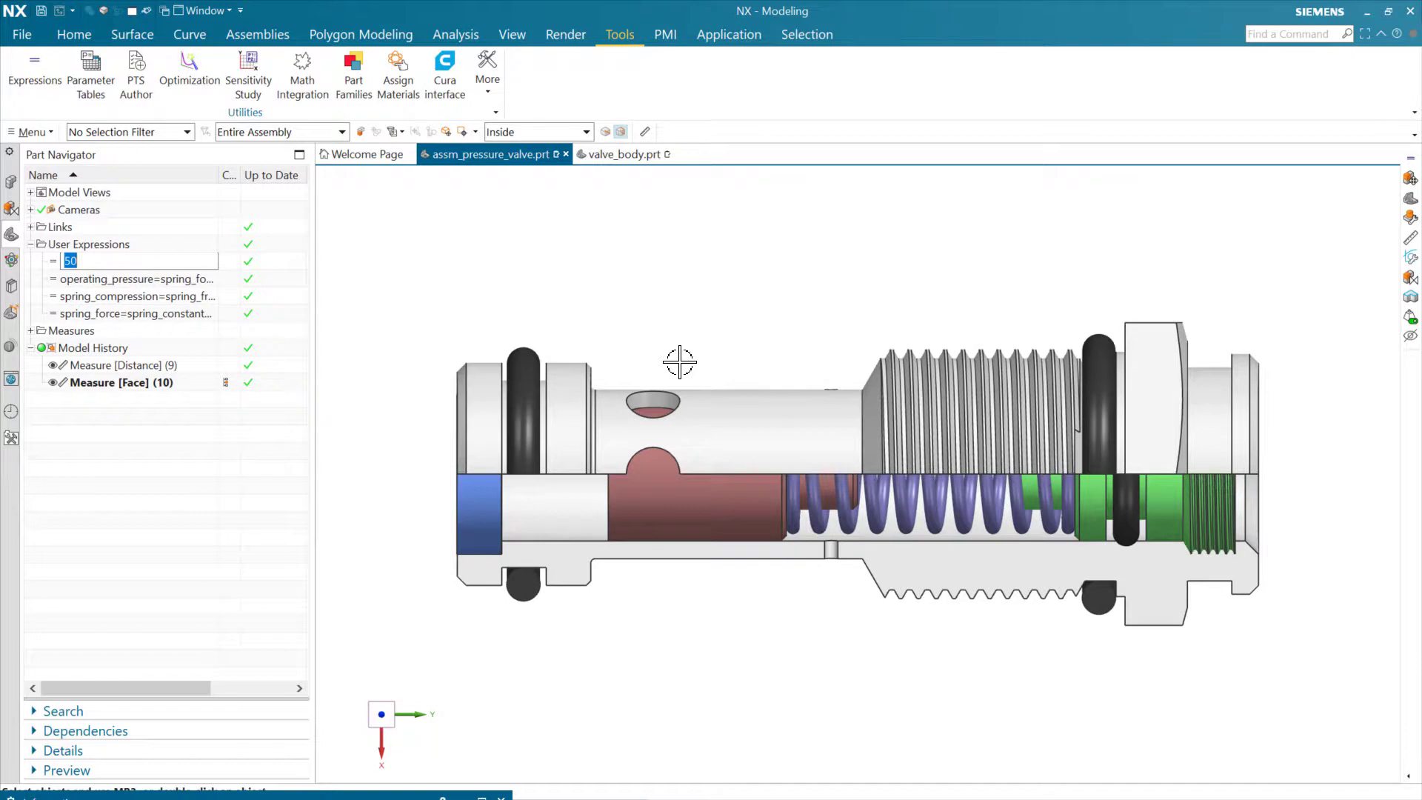
pyautogui.press('Return')
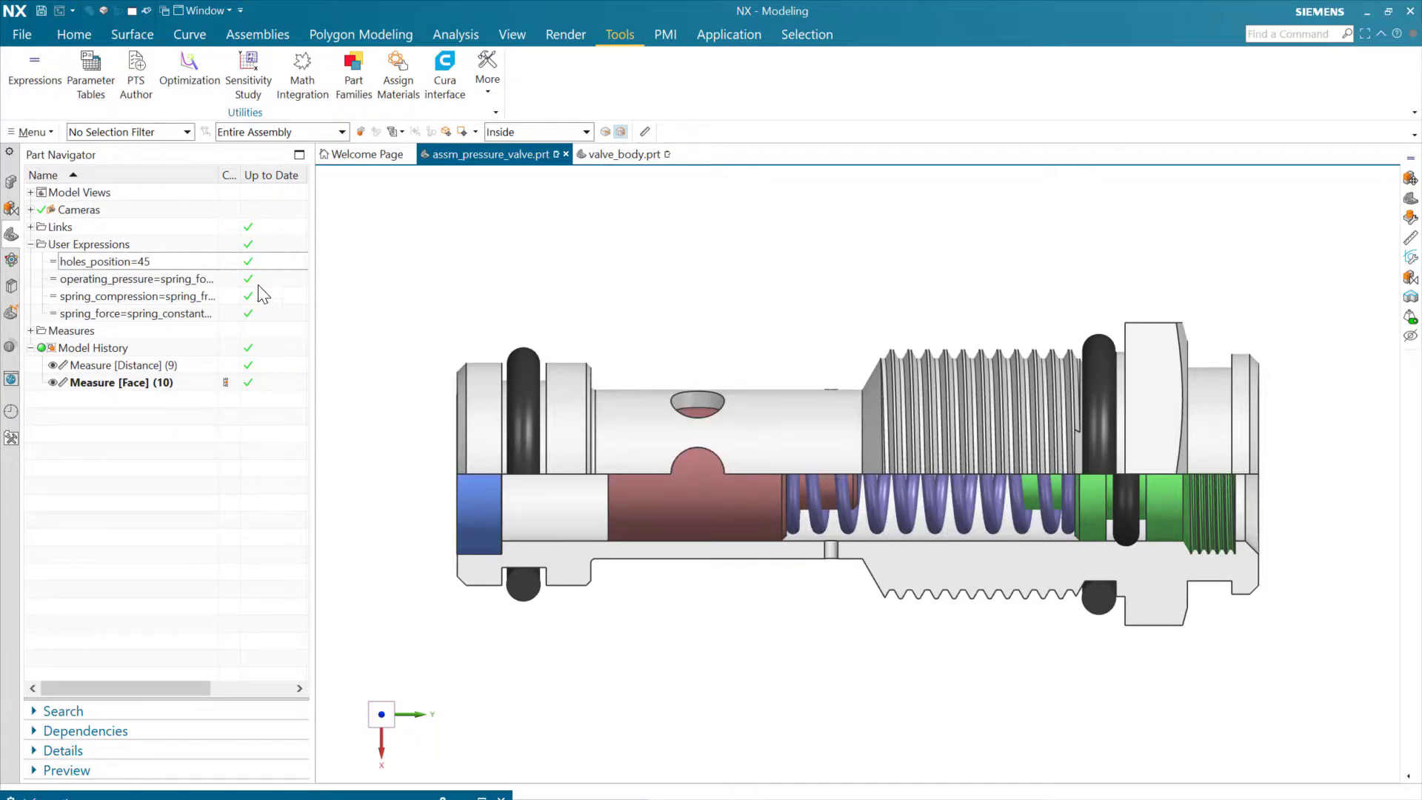
# Set holes_position to 55 and inspect the shifted relief holes.
pyautogui.doubleClick(180, 261)
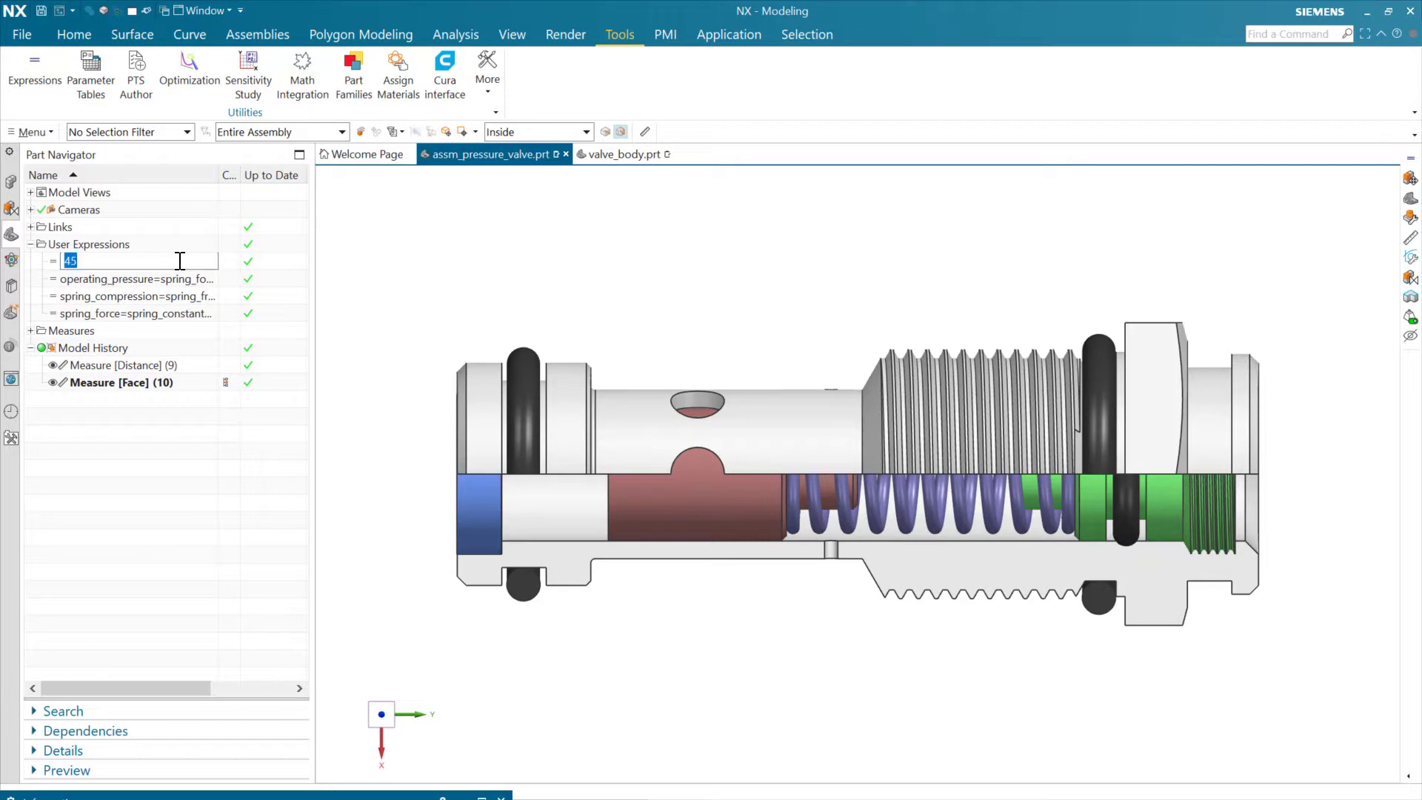
pyautogui.write('55')
pyautogui.press('Return')
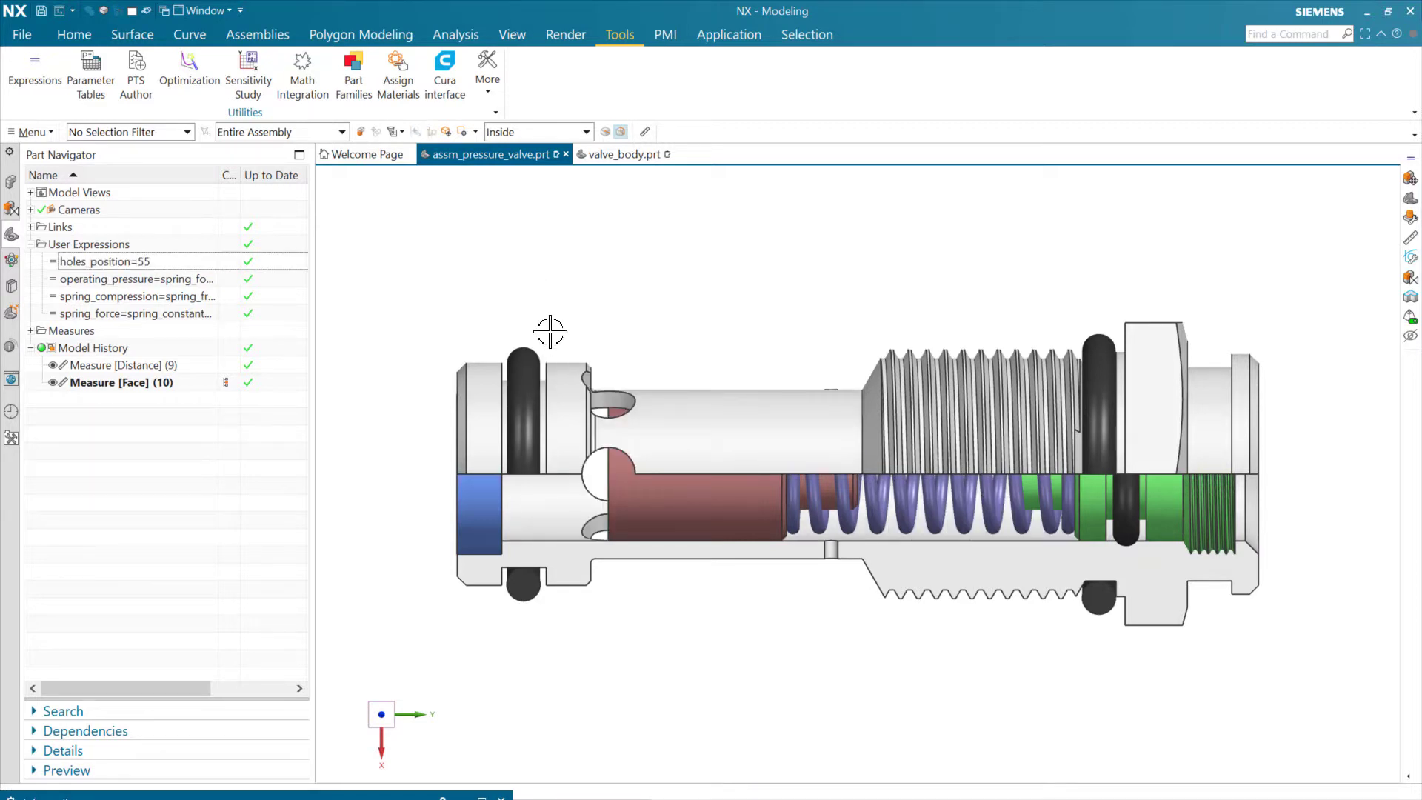
pyautogui.moveTo(585, 324); pyautogui.dragTo(548, 313, button='middle')
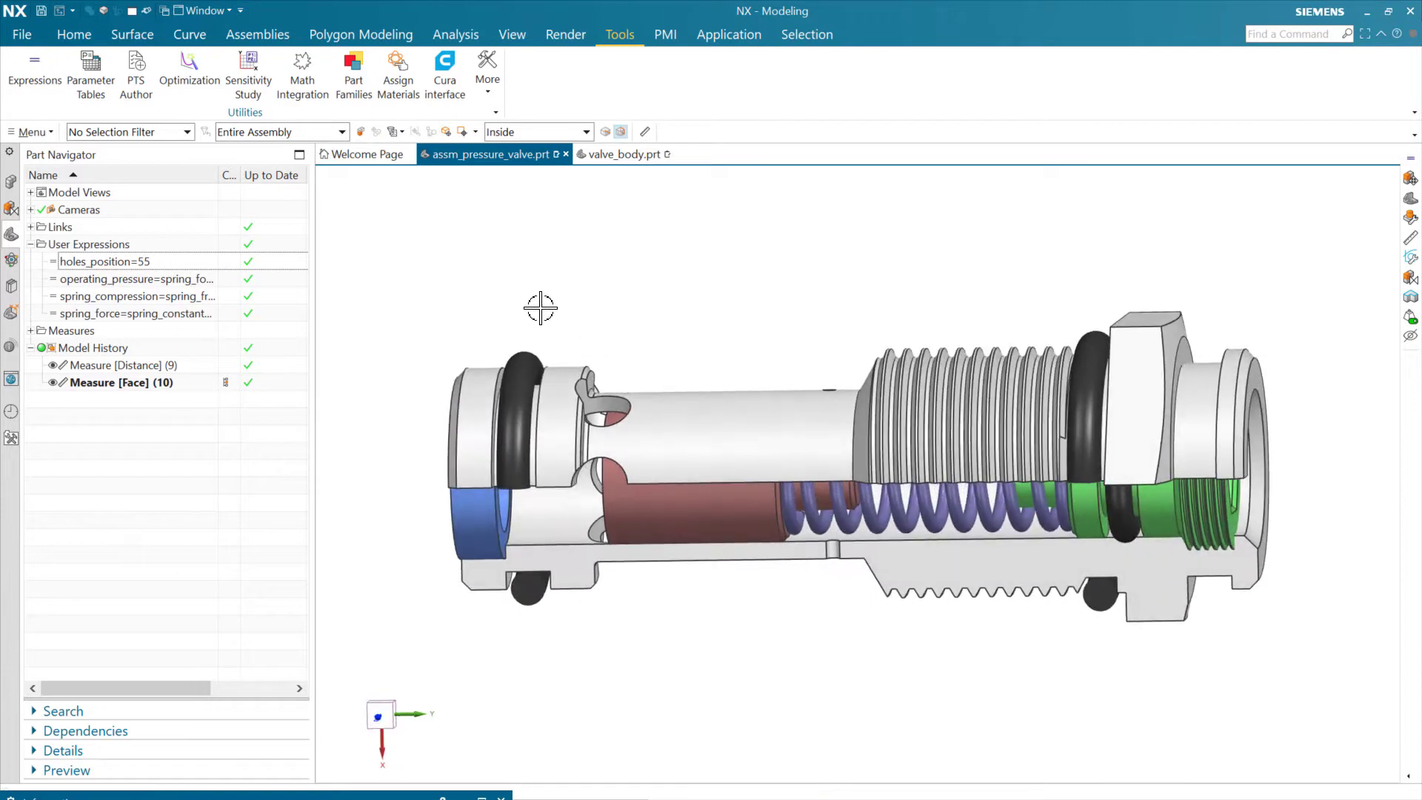
# Set holes_position to 50 while viewing the valve section straight on.
pyautogui.press('F8')
pyautogui.doubleClick(163, 260)
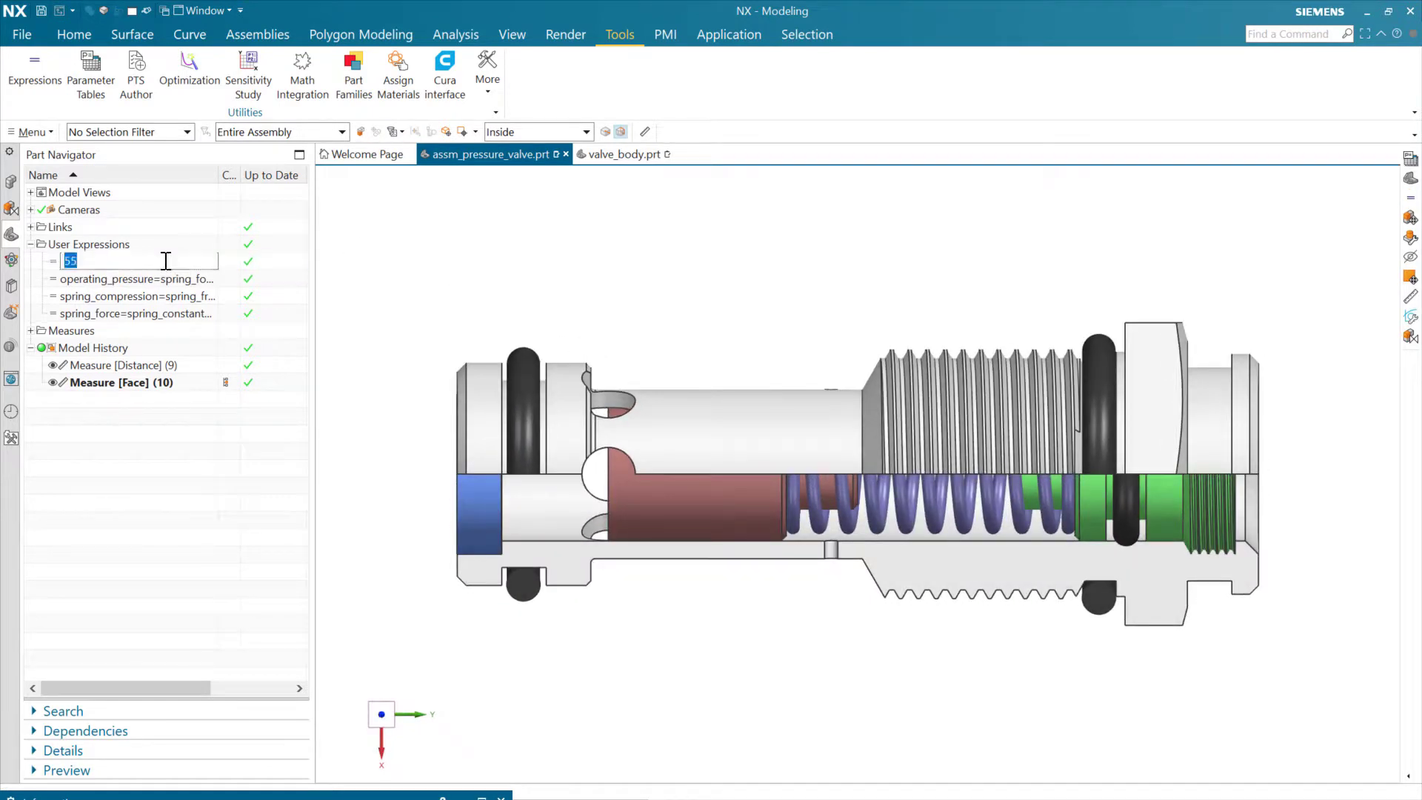
pyautogui.press('Return')
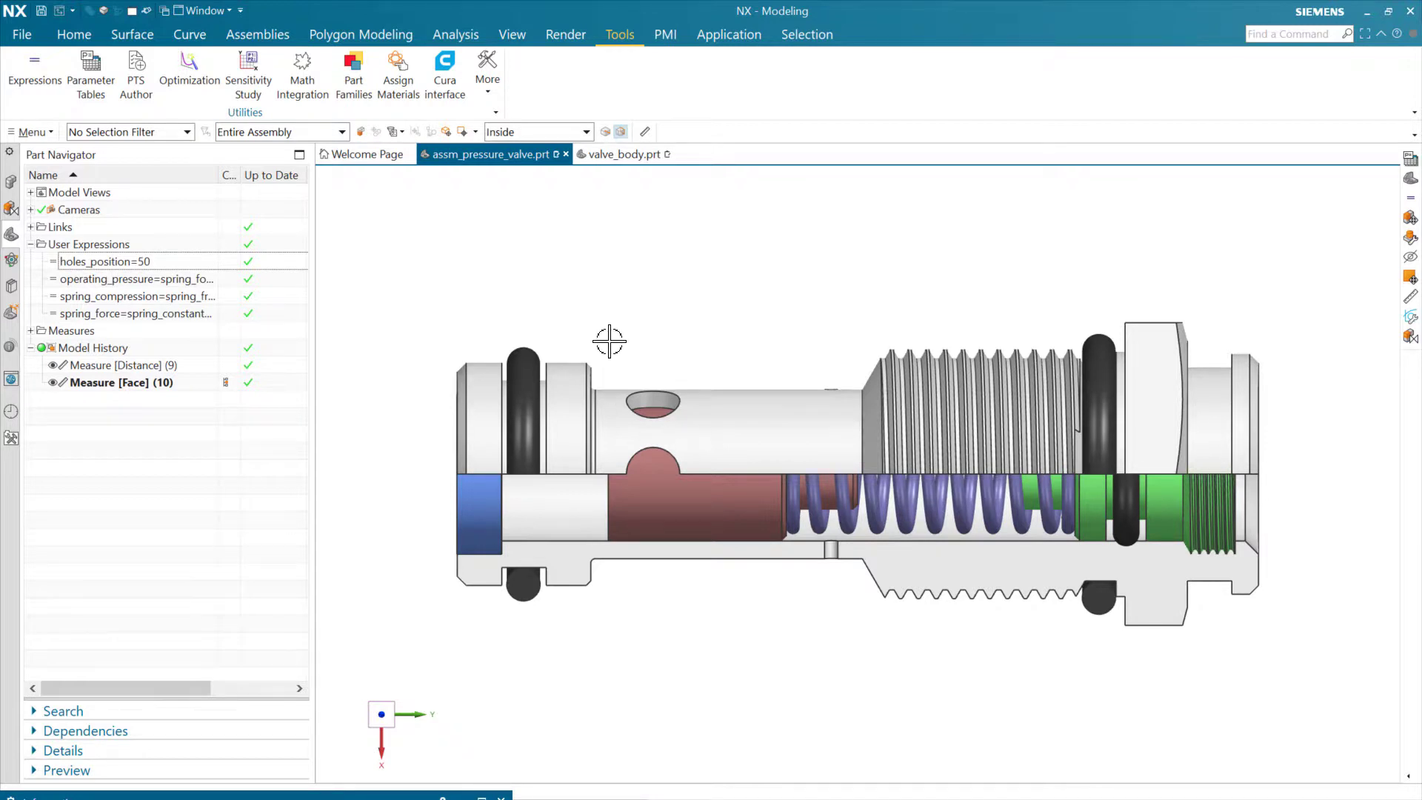
# Add an Align constraint between the piston's front face and the valve body's relief hole, reversed so the piston covers the hole.
pyautogui.moveTo(635, 335); pyautogui.dragTo(664, 302, button='middle')
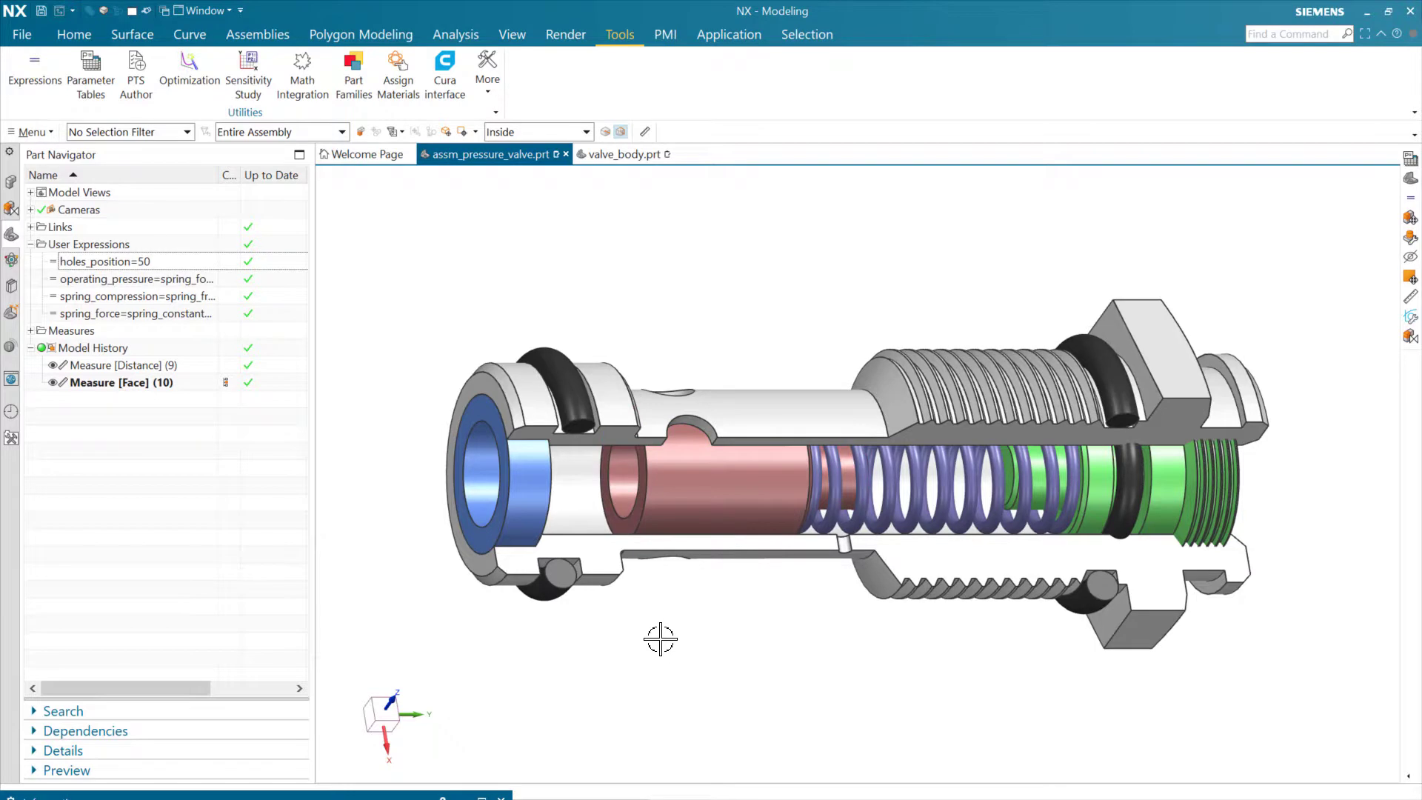
pyautogui.click(250, 36)
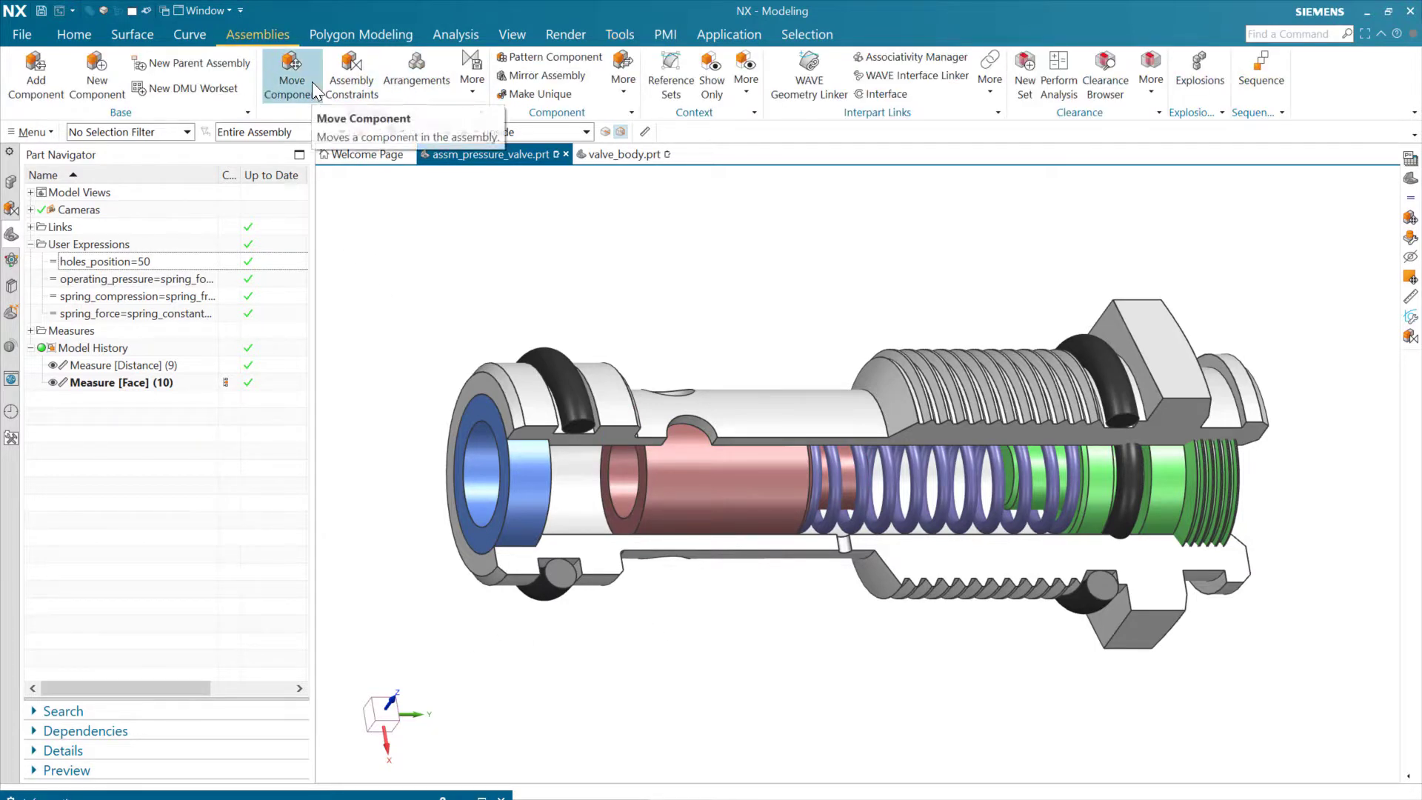
pyautogui.click(312, 89)
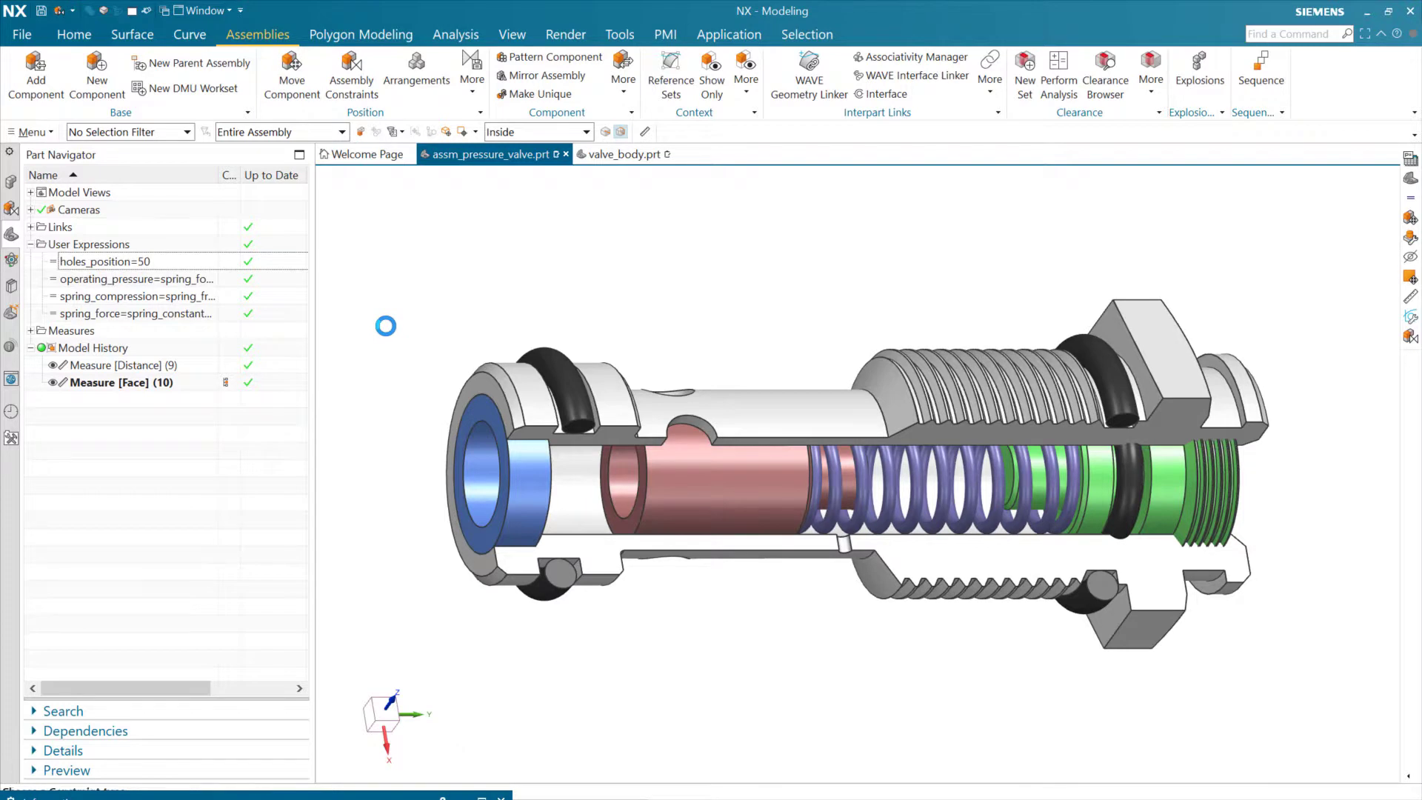
pyautogui.click(627, 525)
pyautogui.moveTo(676, 587); pyautogui.dragTo(699, 524, button='middle')
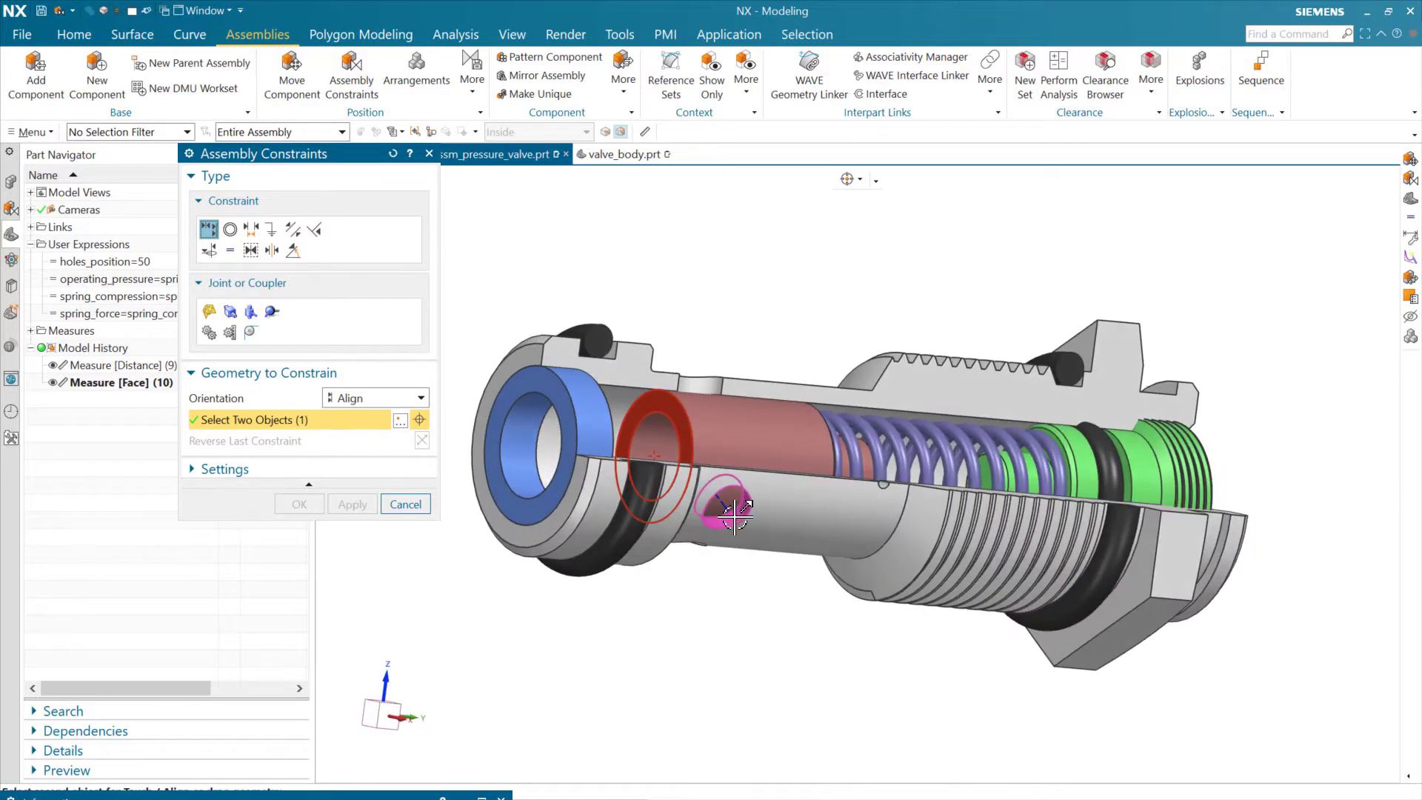
pyautogui.click(740, 508)
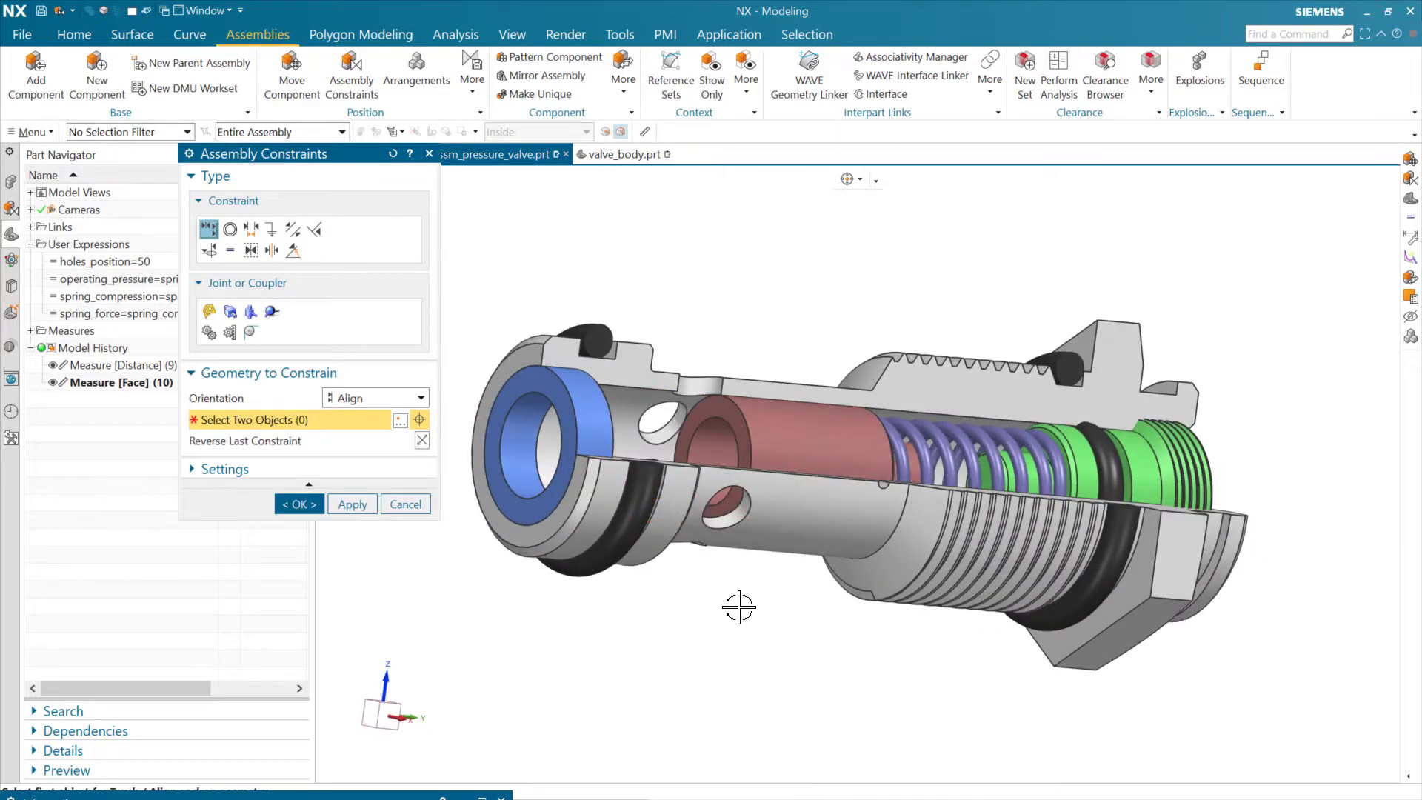
pyautogui.moveTo(673, 642)
pyautogui.mouseDown(button='middle')
pyautogui.moveTo(657, 637)
pyautogui.moveTo(688, 655)
pyautogui.mouseUp(button='middle')
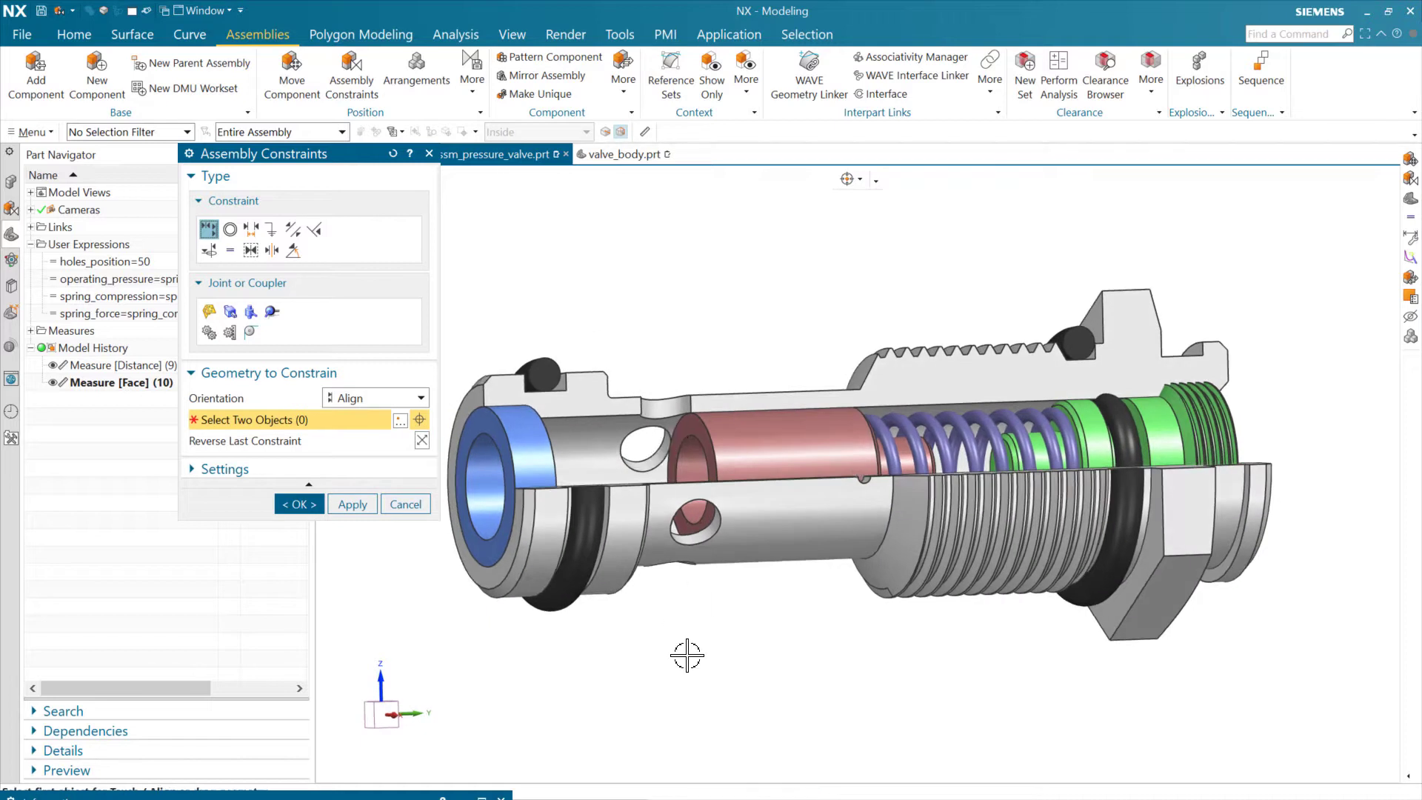
pyautogui.click(422, 440)
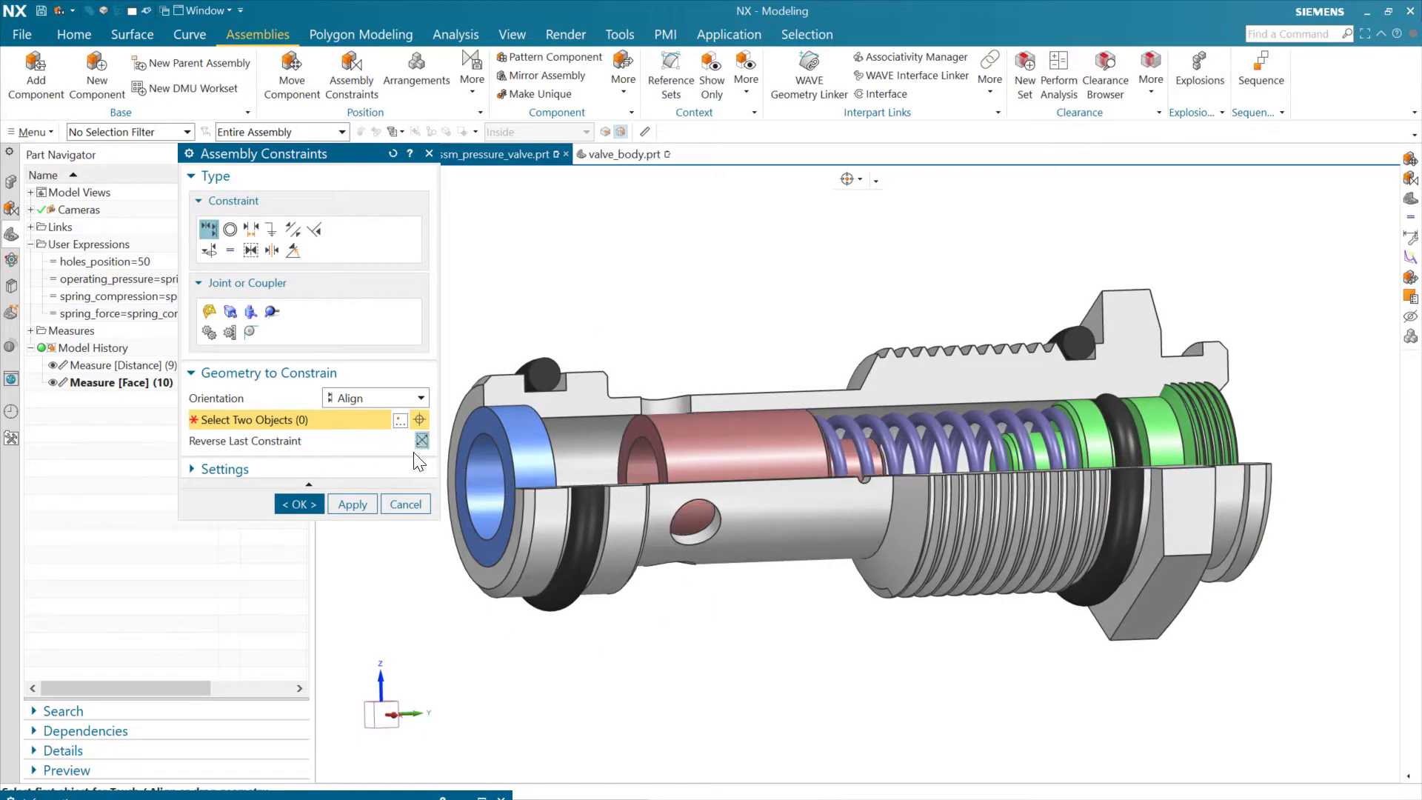
pyautogui.click(422, 440)
pyautogui.click(421, 440)
pyautogui.click(296, 504)
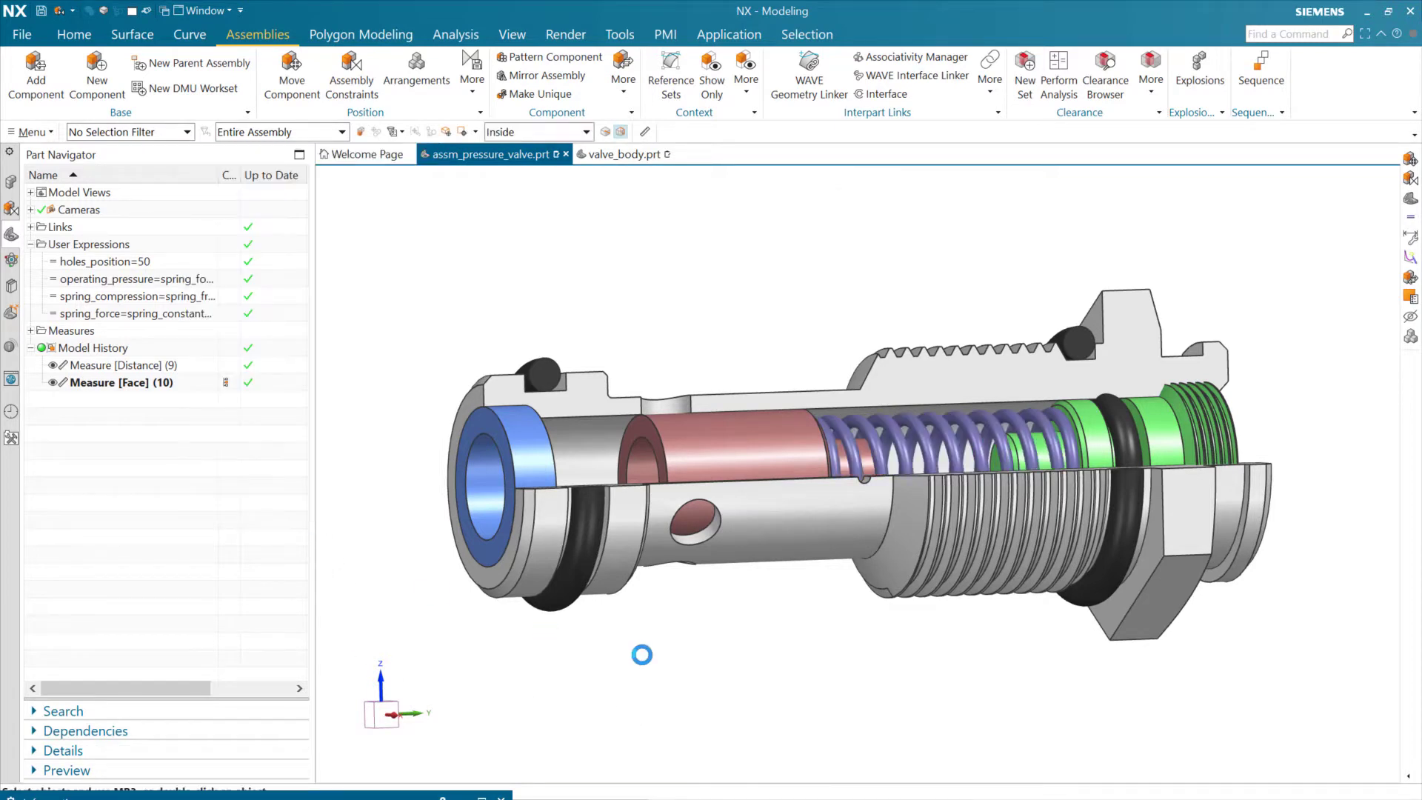
# Test the piston's link to the relief holes from a straight side view by setting holes_position to 45.
pyautogui.moveTo(642, 654); pyautogui.dragTo(638, 656, button='middle')
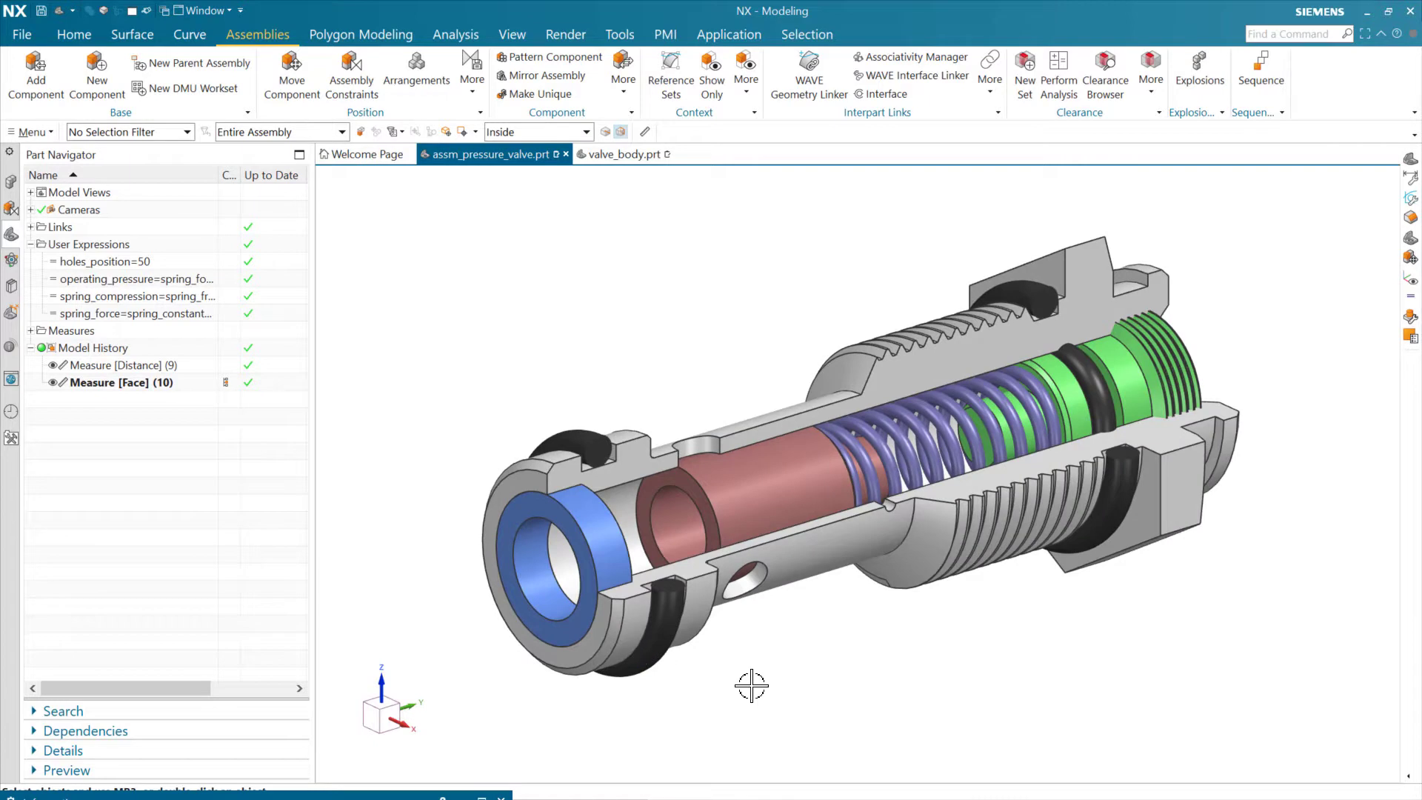
pyautogui.moveTo(763, 679); pyautogui.dragTo(636, 691, button='middle')
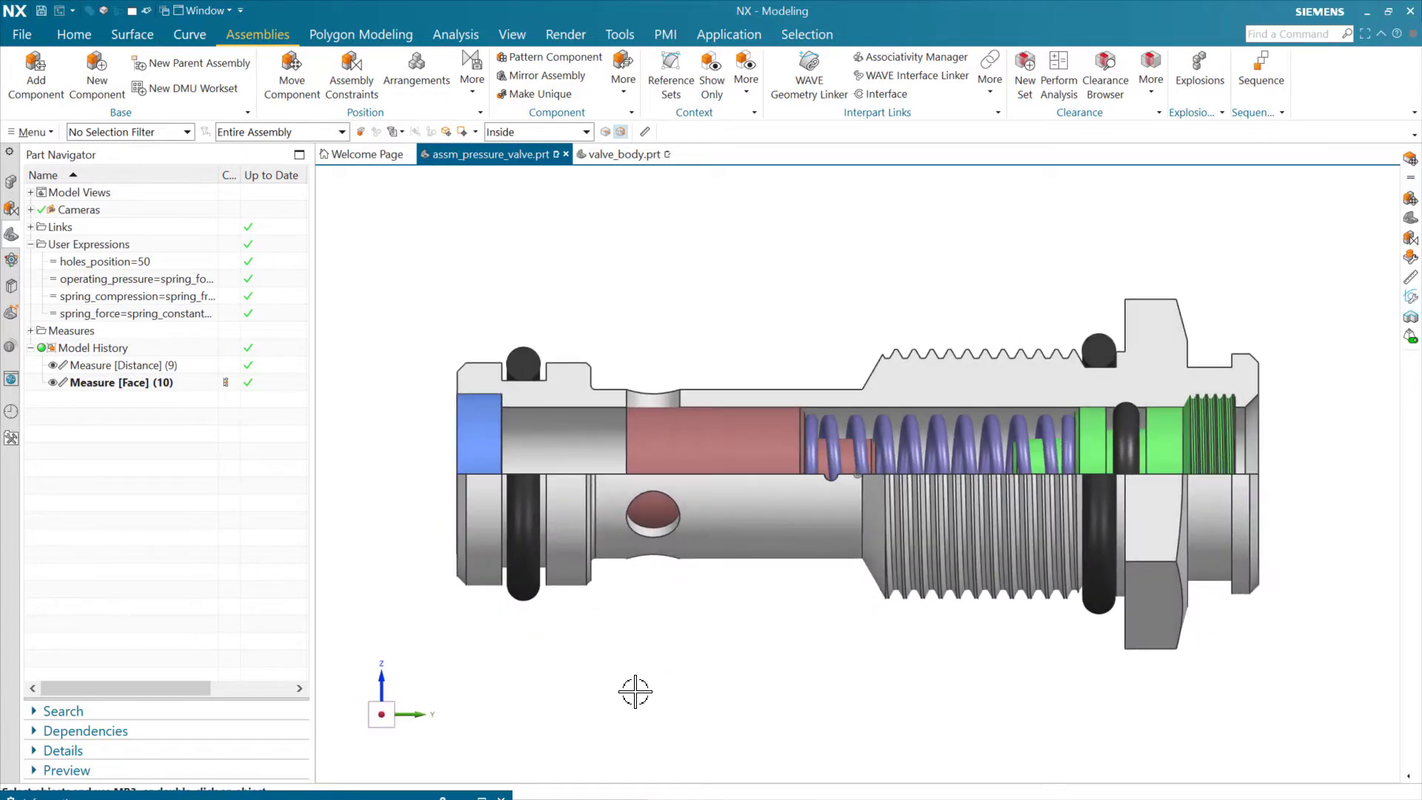
pyautogui.doubleClick(157, 263)
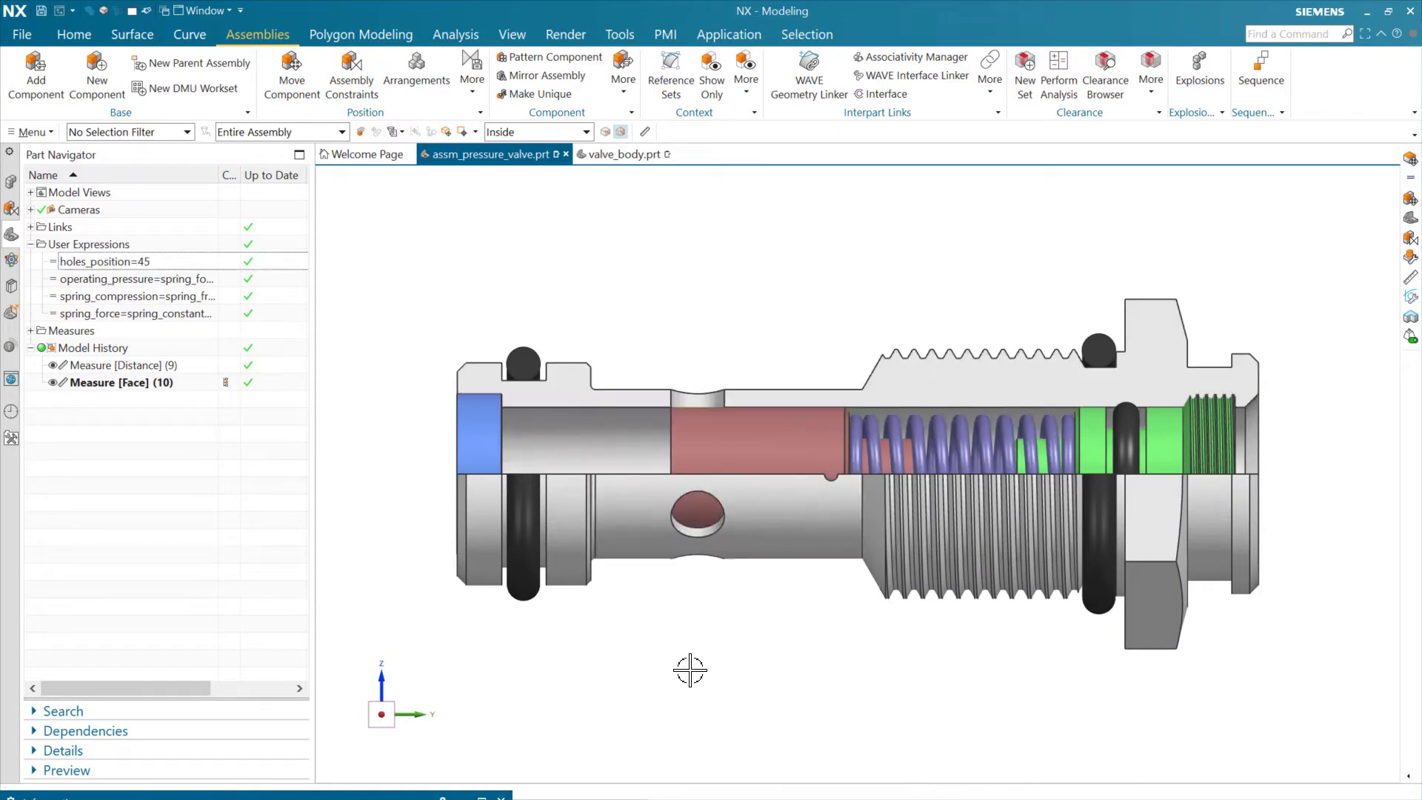
# Set holes_position to 55 and check the recalculated operating_pressure among the assembly expressions.
pyautogui.click(190, 254)
pyautogui.write('55')
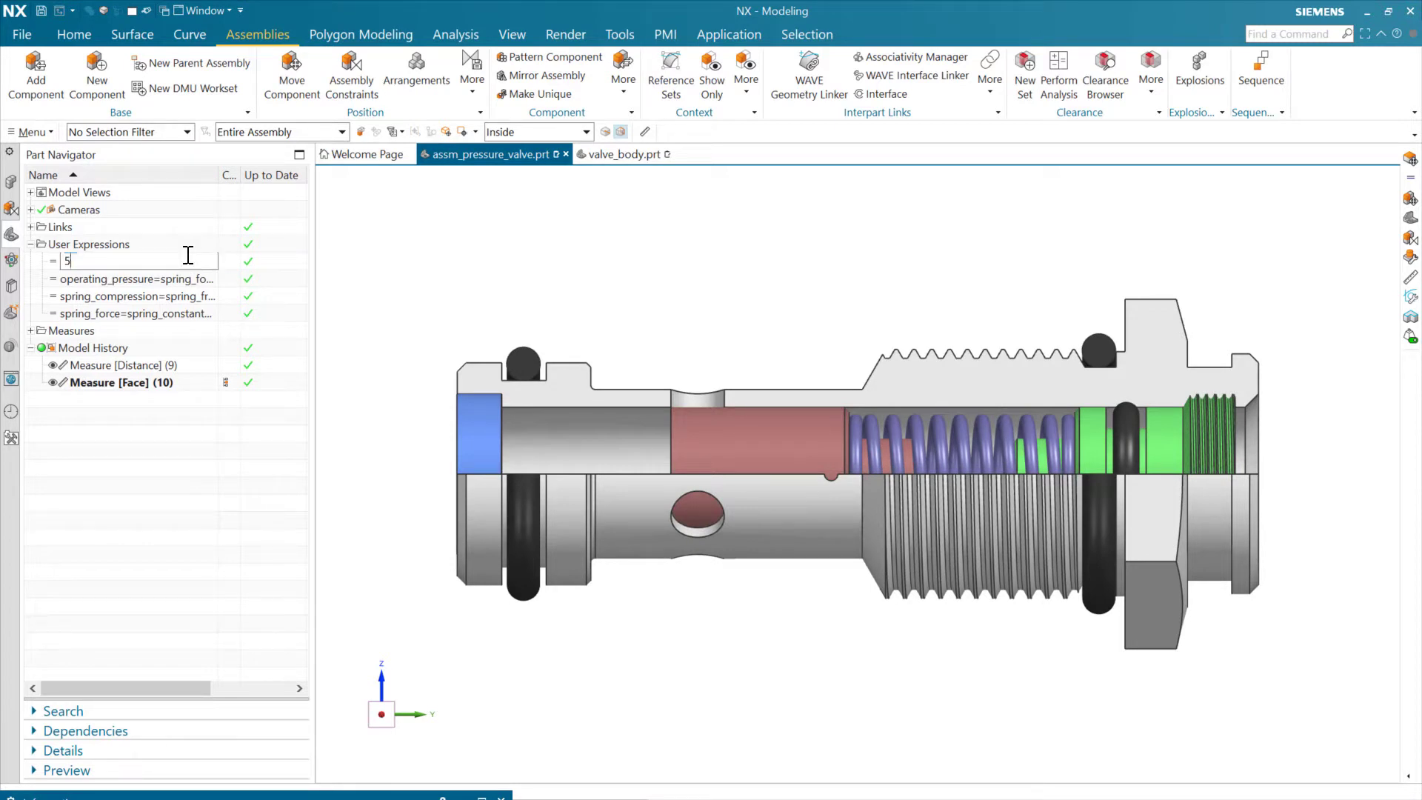
pyautogui.press('Return')
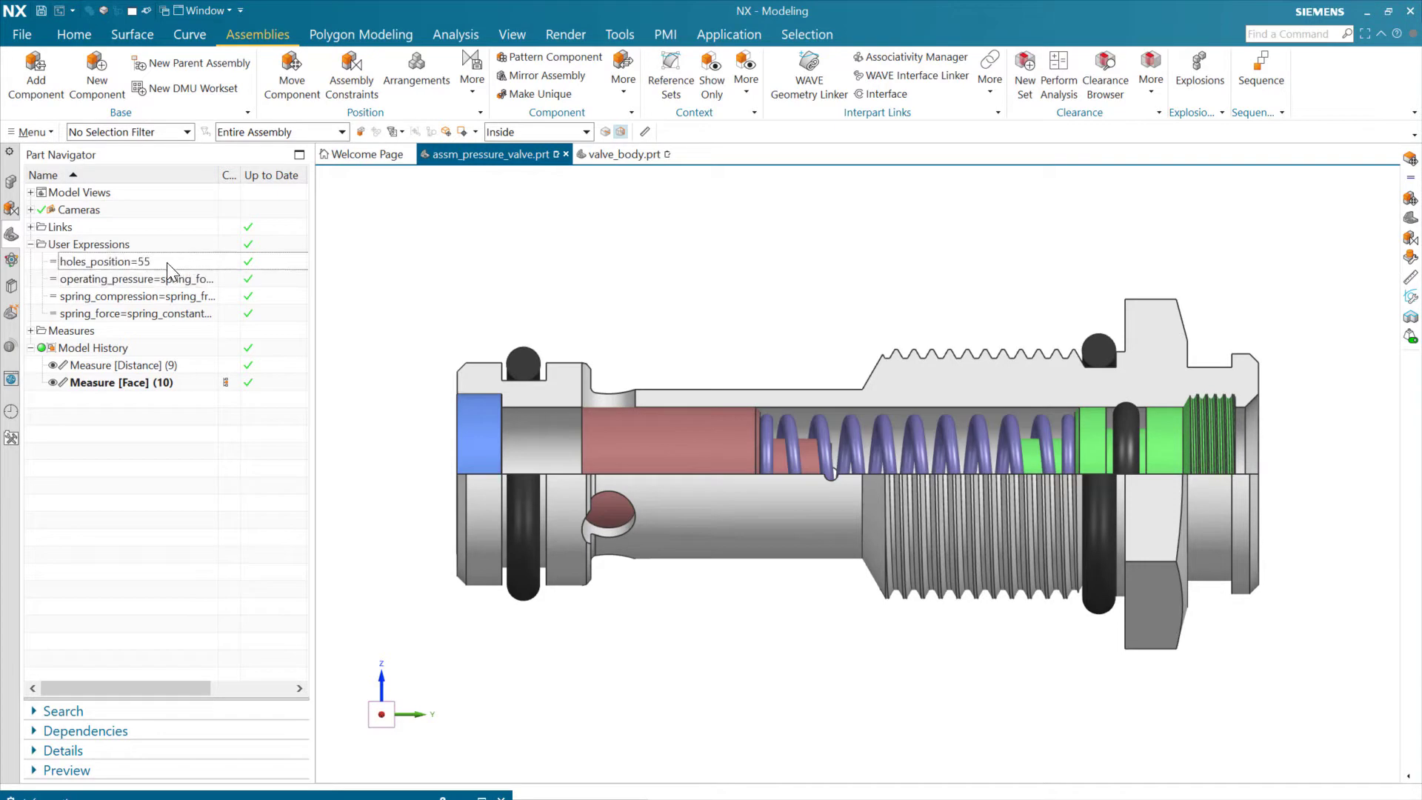
pyautogui.doubleClick(179, 262)
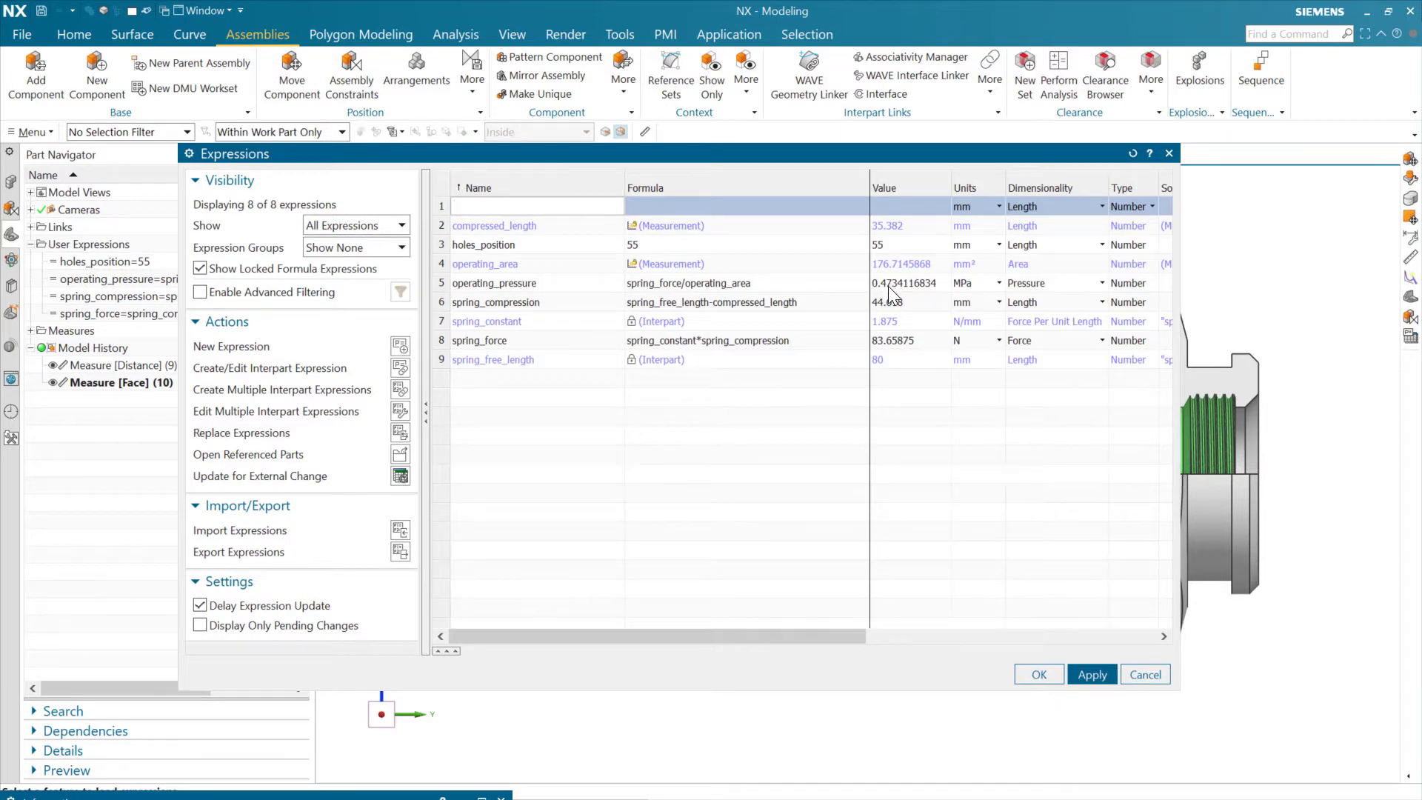
pyautogui.click(1037, 672)
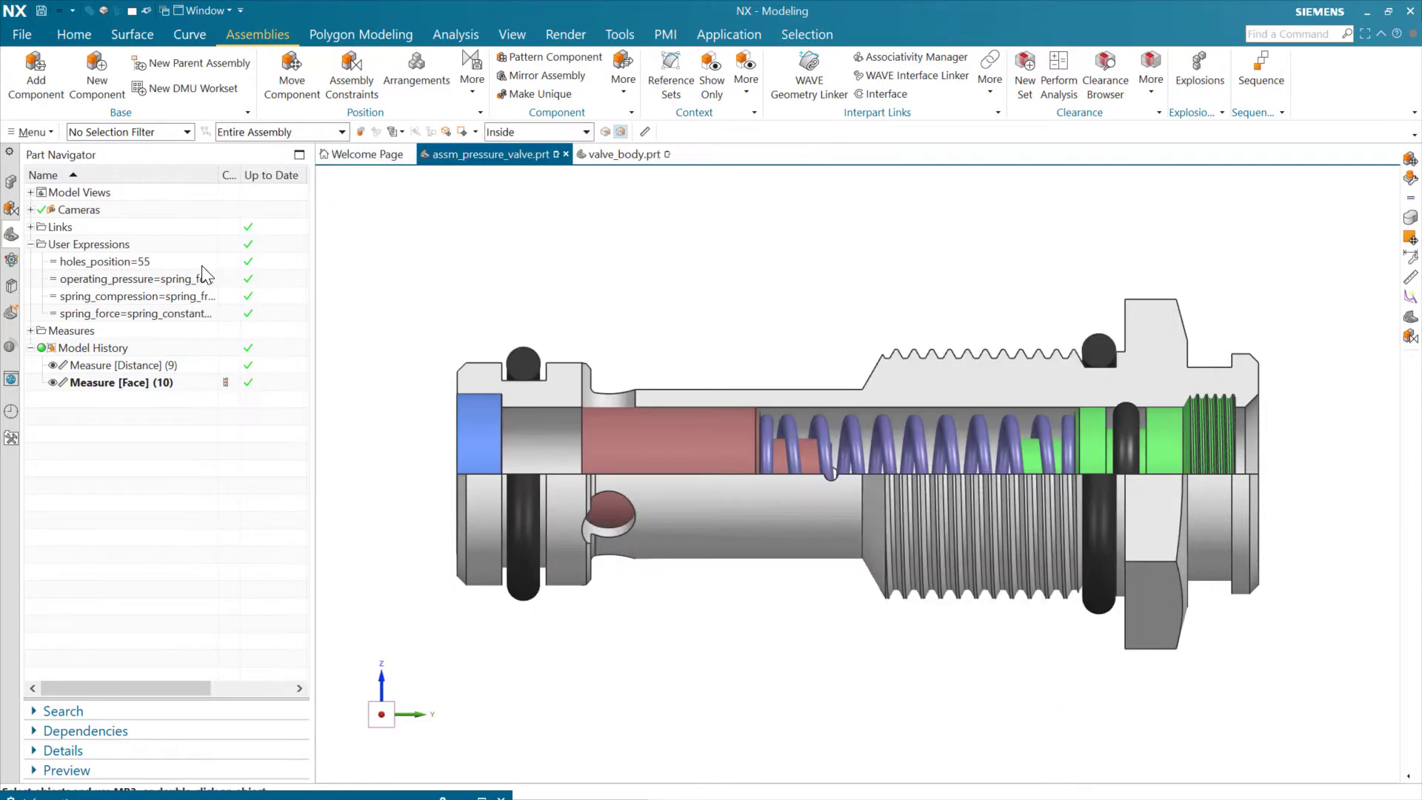
# Set holes_position to 45 and check the recalculated operating_pressure among the assembly expressions.
pyautogui.doubleClick(178, 261)
pyautogui.write('45')
pyautogui.press('Return')
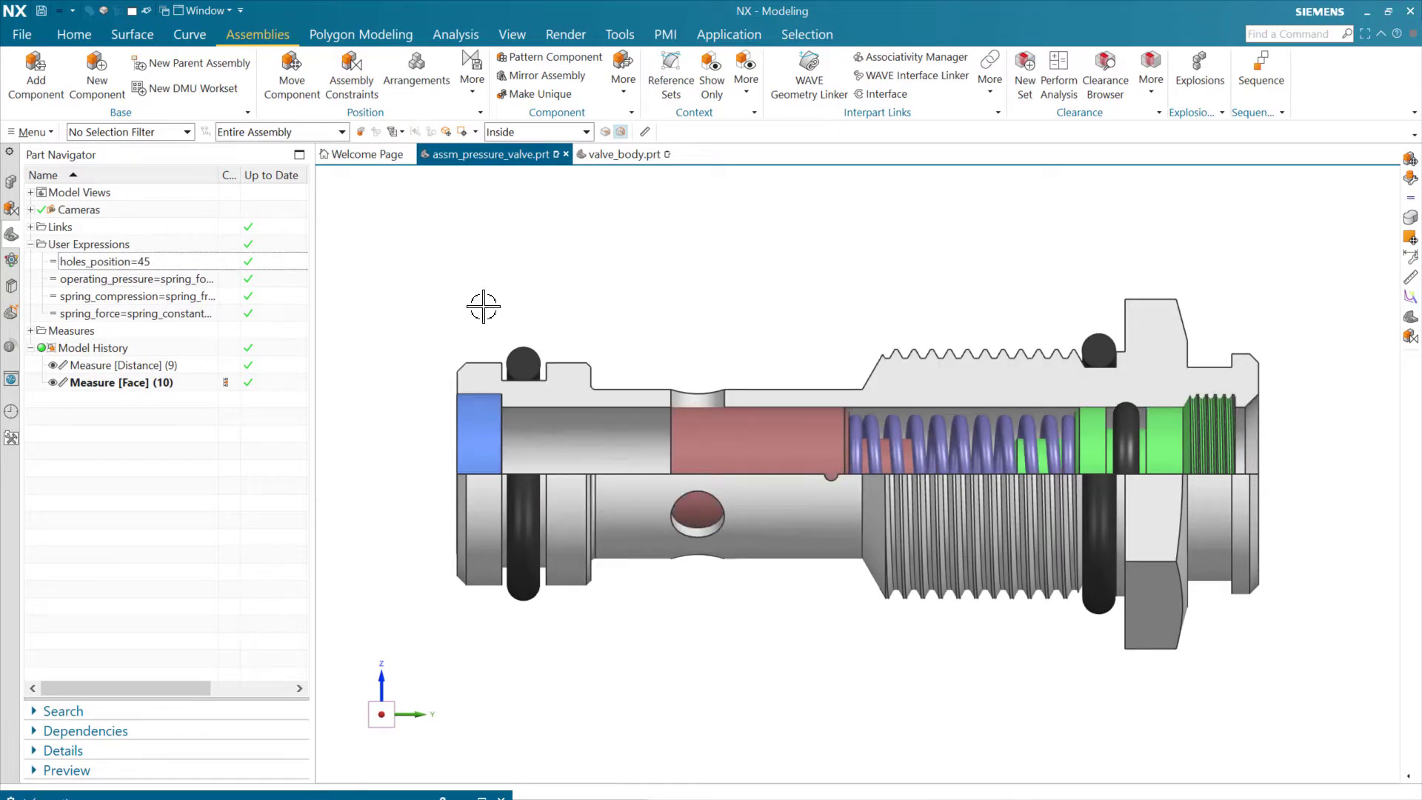
pyautogui.hotkey('ctrl', 'e')
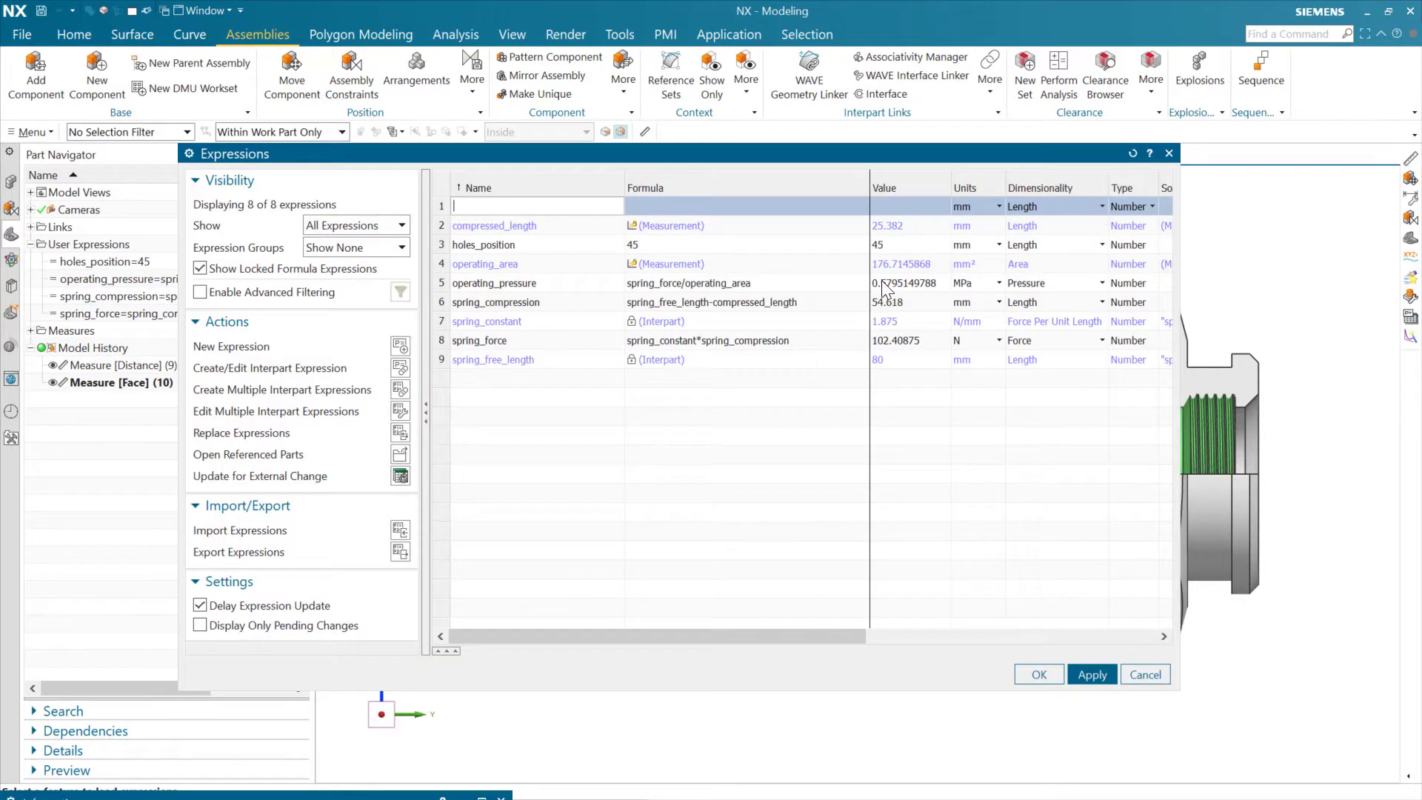
pyautogui.click(1040, 675)
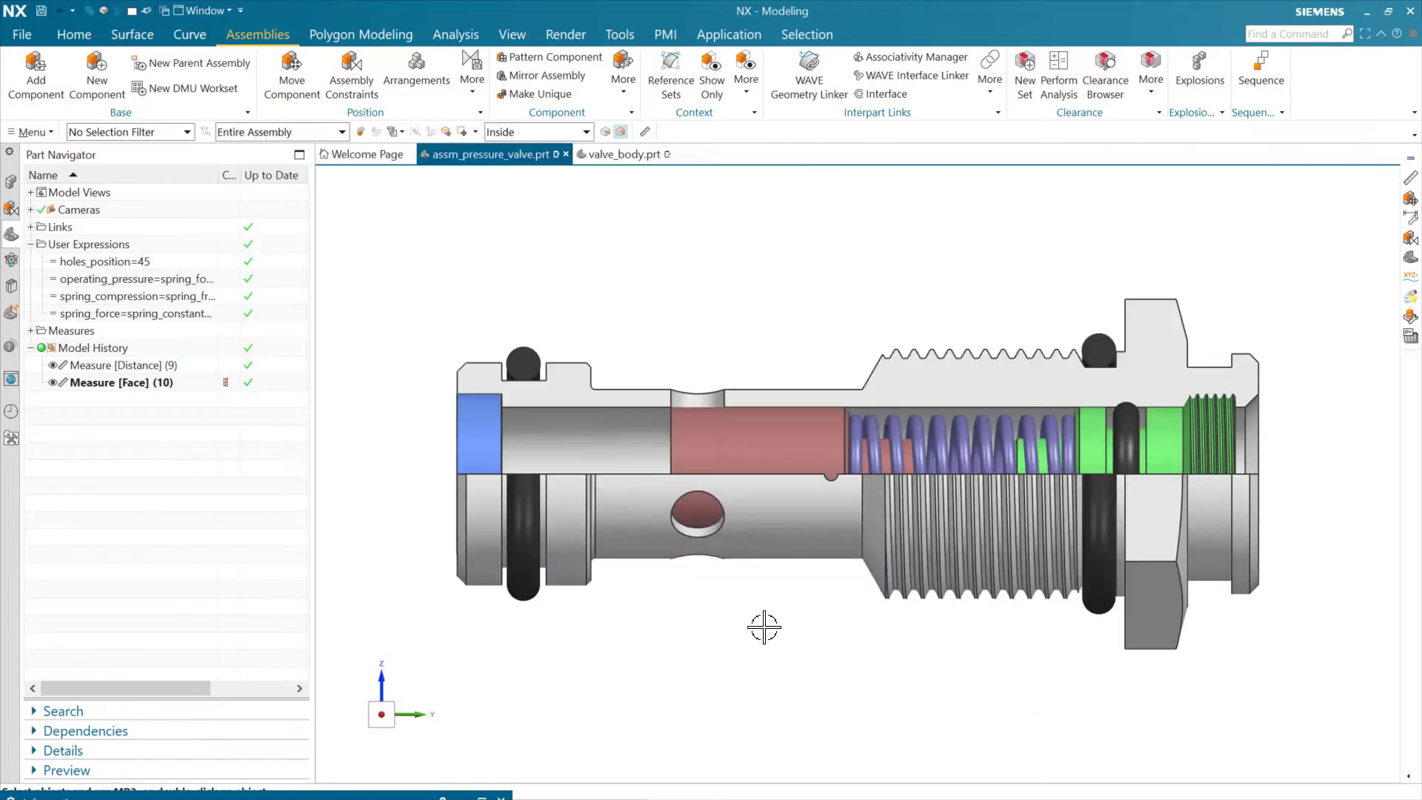
# Set holes_position to 50 and review the recalculated spring and pressure values among the assembly expressions.
pyautogui.doubleClick(183, 260)
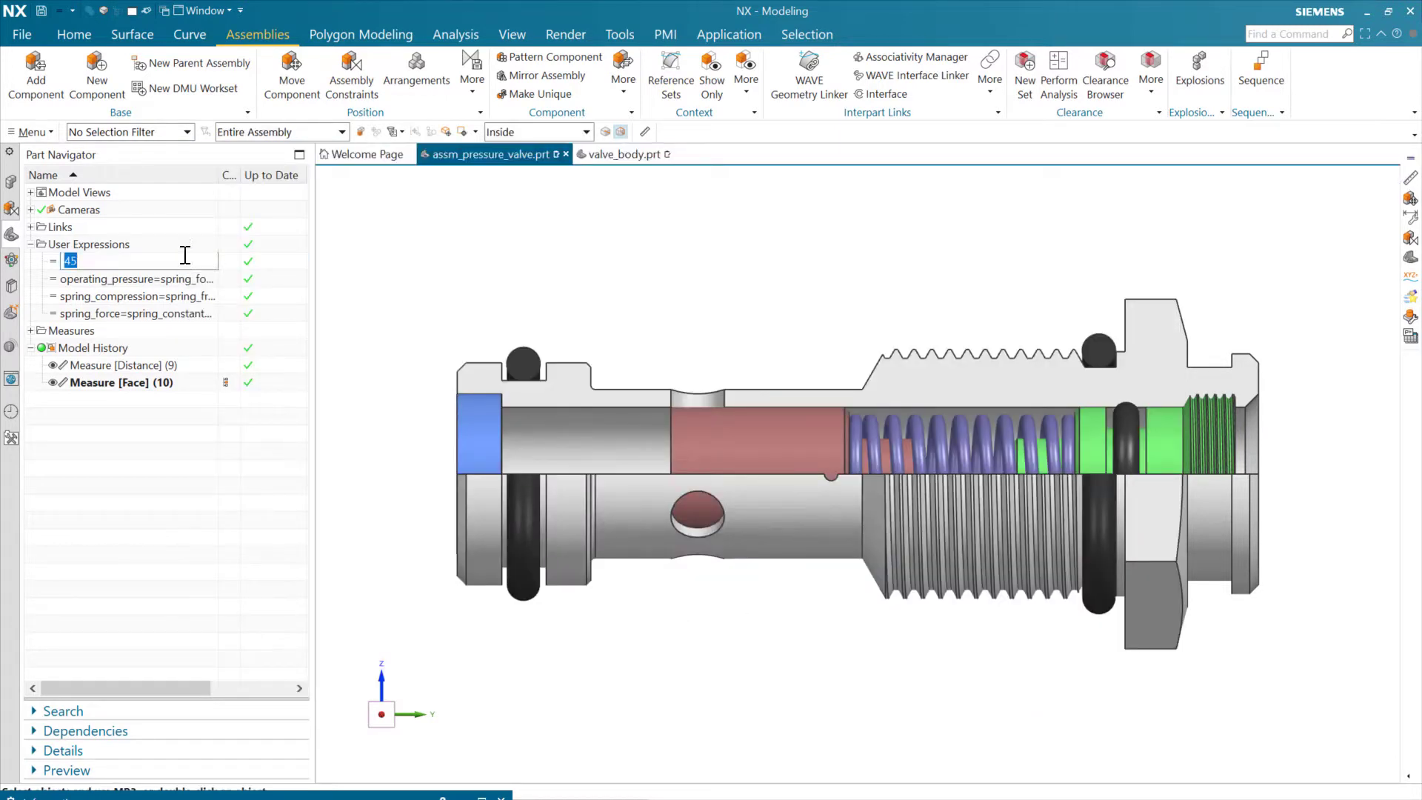
pyautogui.write('.0')
pyautogui.press('Return')
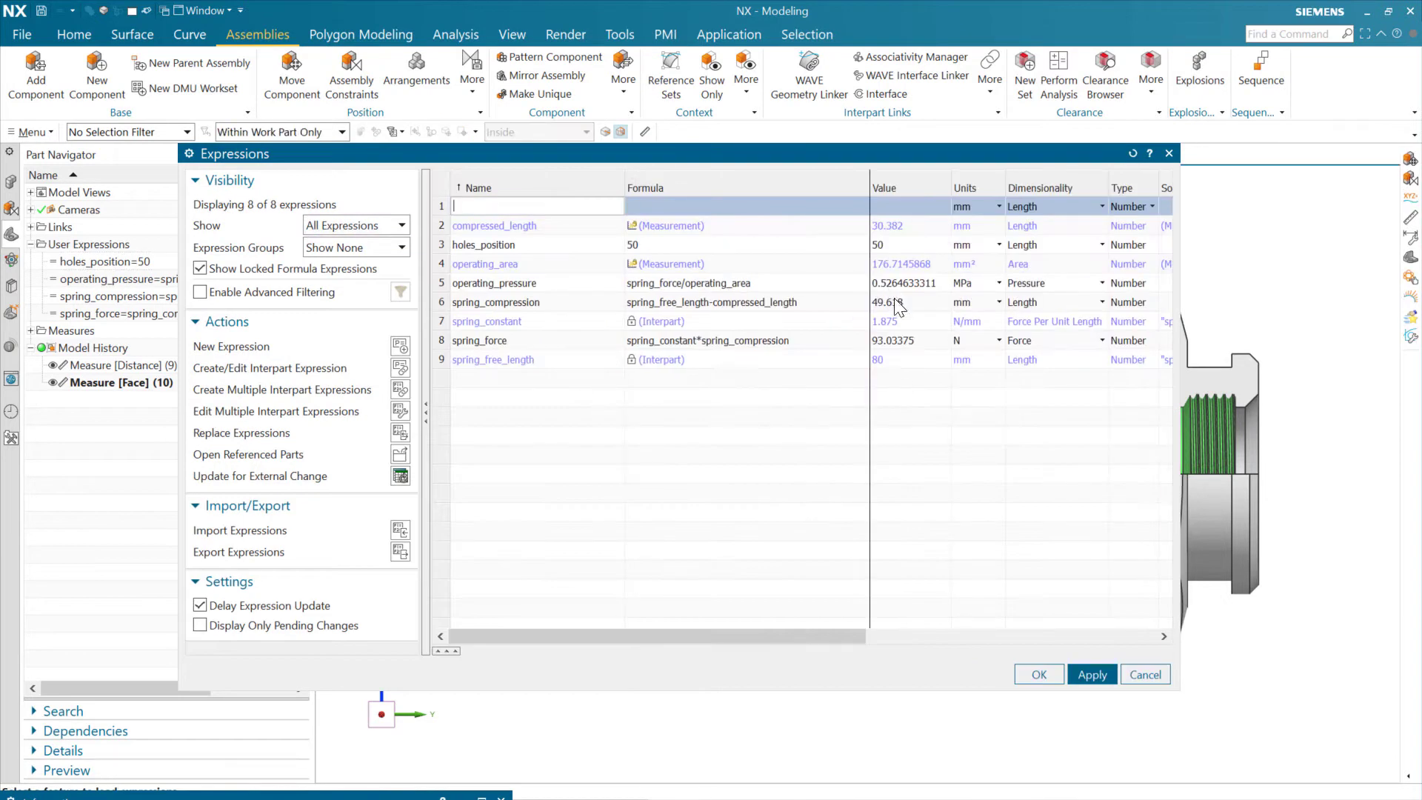
pyautogui.click(1039, 674)
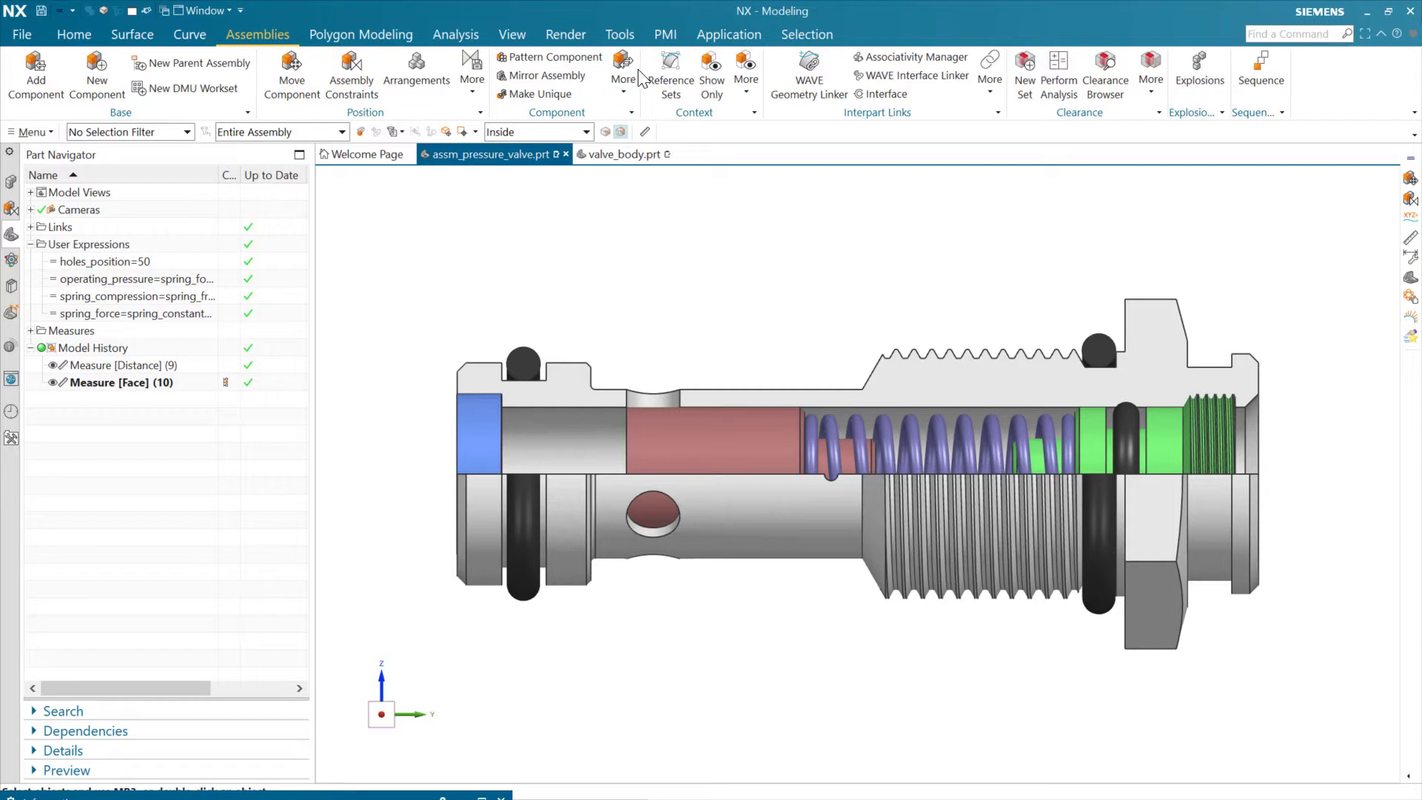
# Create an optimization study named set_pressure for the valve assembly.
pyautogui.click(625, 36)
pyautogui.click(178, 77)
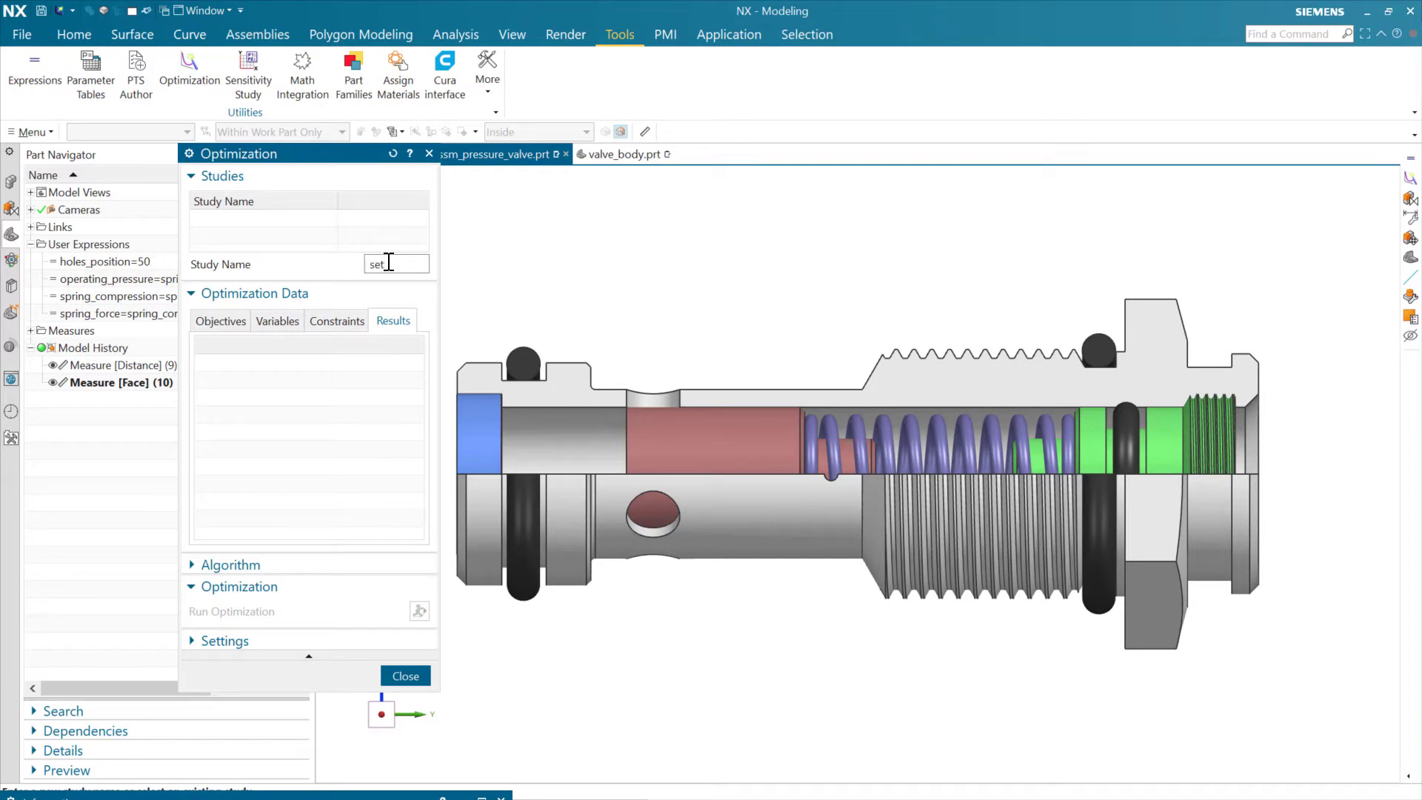
pyautogui.write('re')
pyautogui.press('Return')
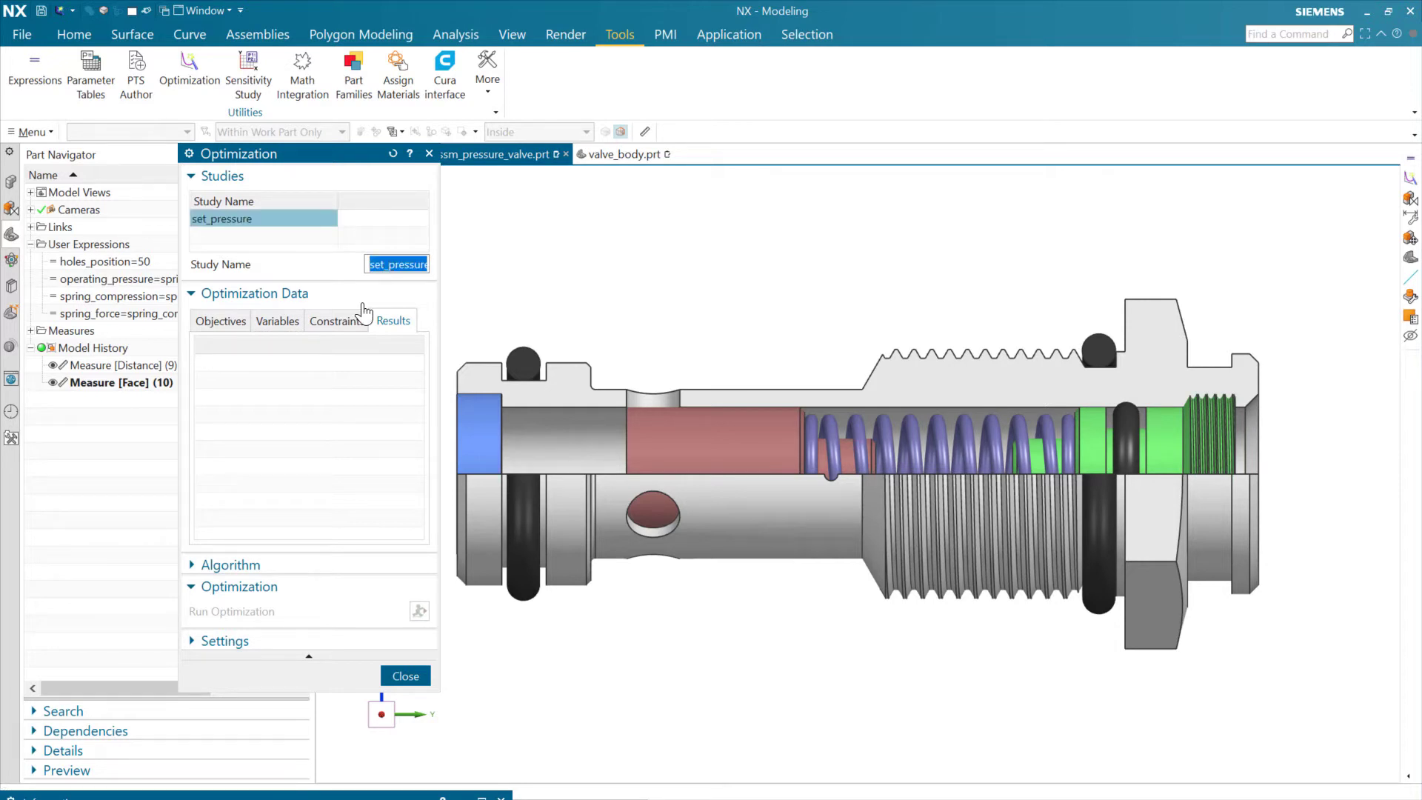
# Add the operating_pressure expression as the study's Target Value objective, with a target of 0.5.
pyautogui.click(221, 321)
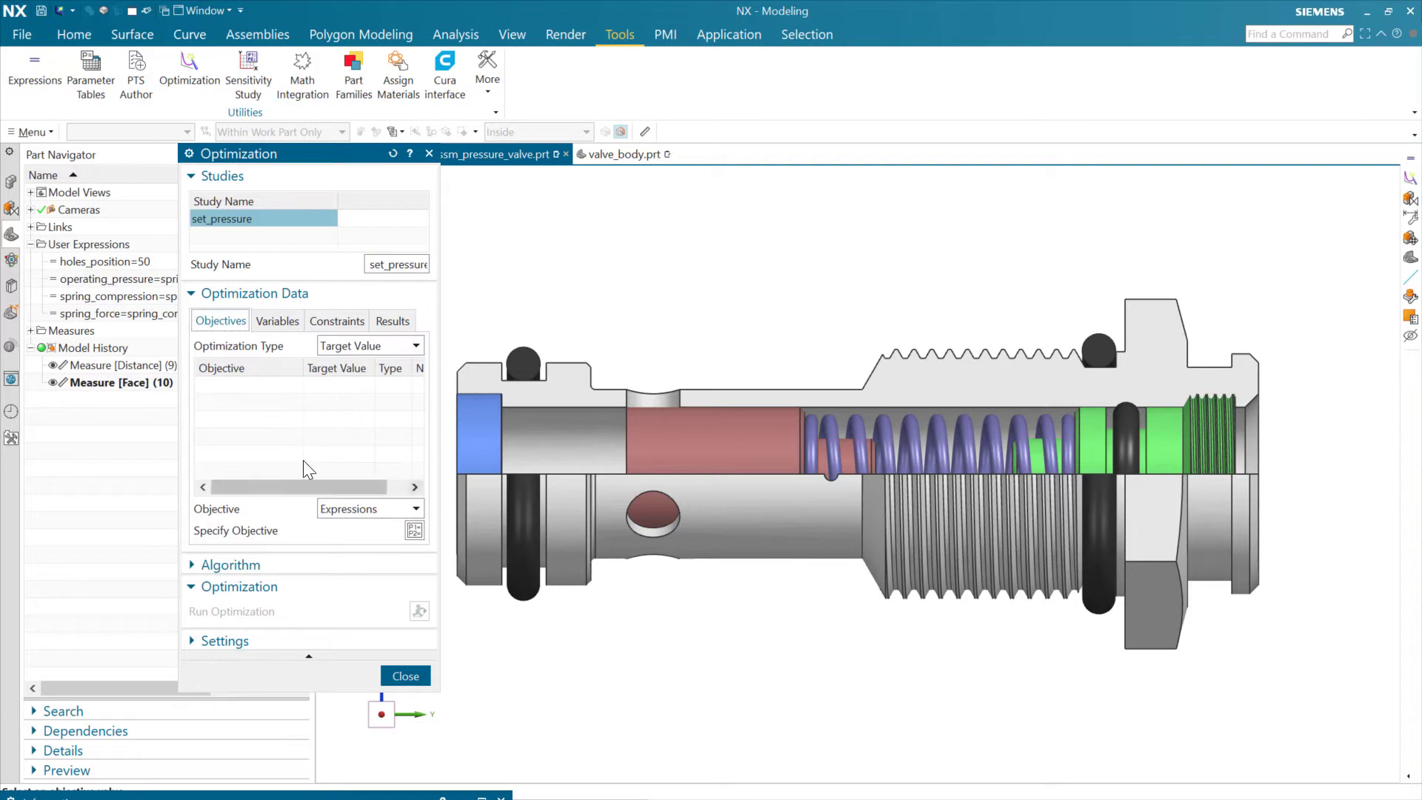
pyautogui.click(414, 530)
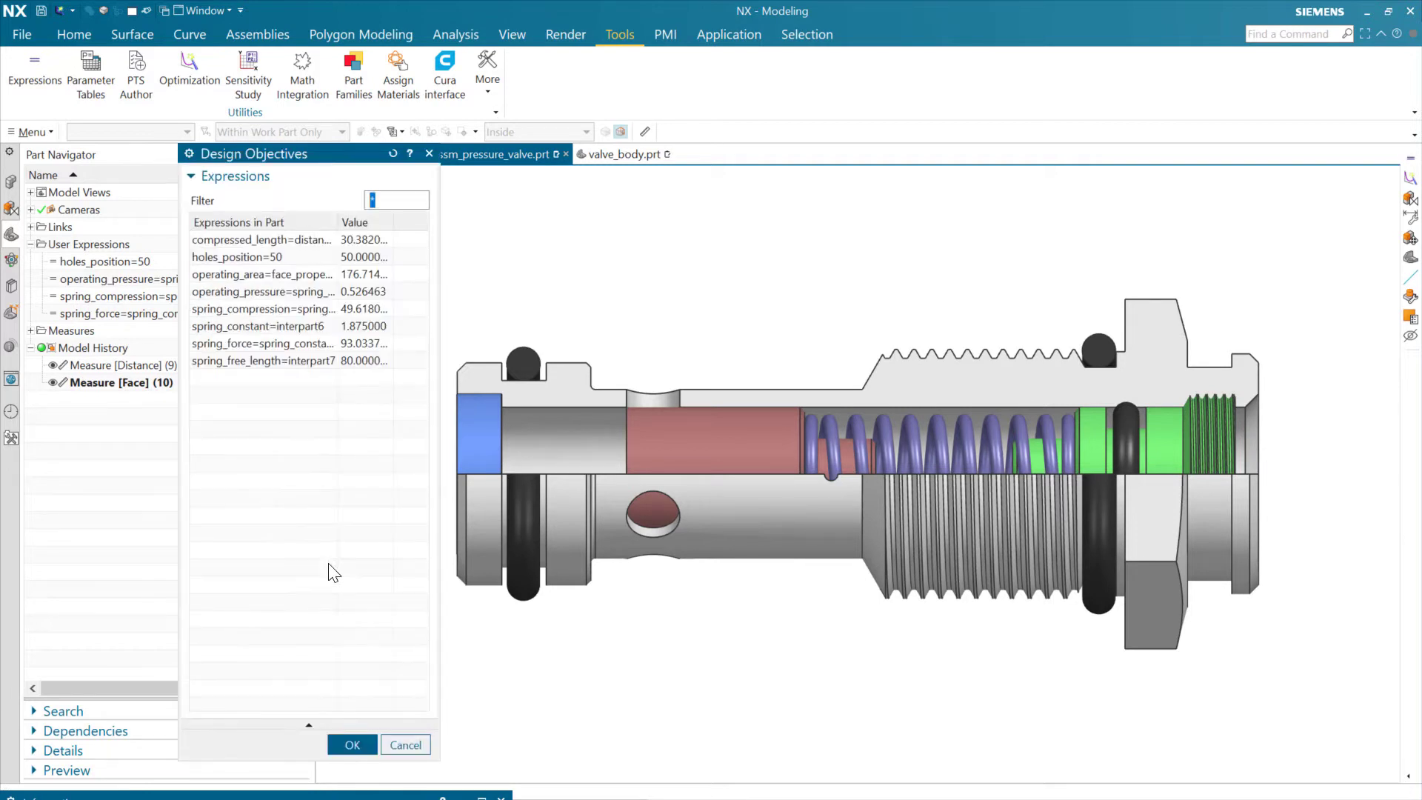
pyautogui.click(265, 291)
pyautogui.click(353, 744)
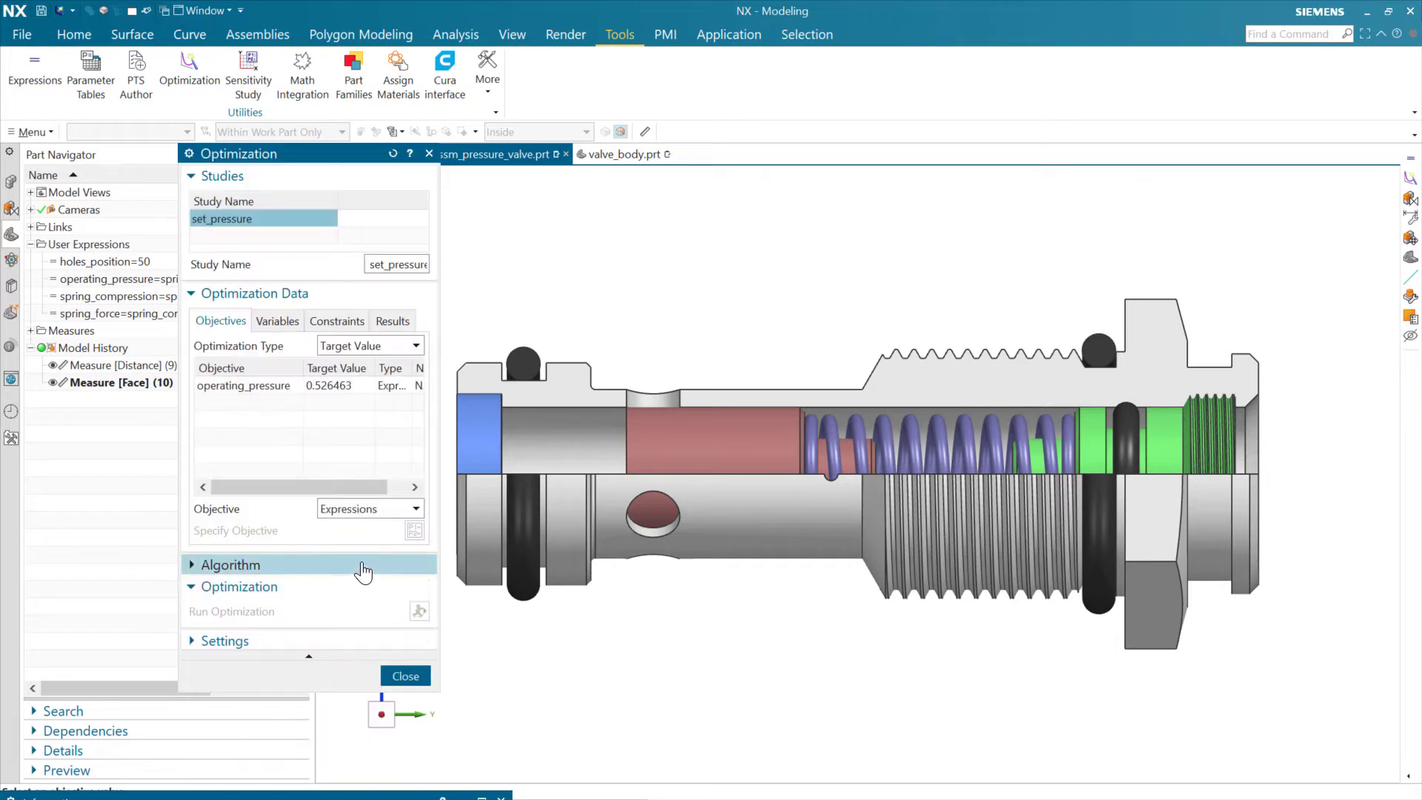
pyautogui.doubleClick(332, 388)
pyautogui.write('0.5')
pyautogui.press('Return')
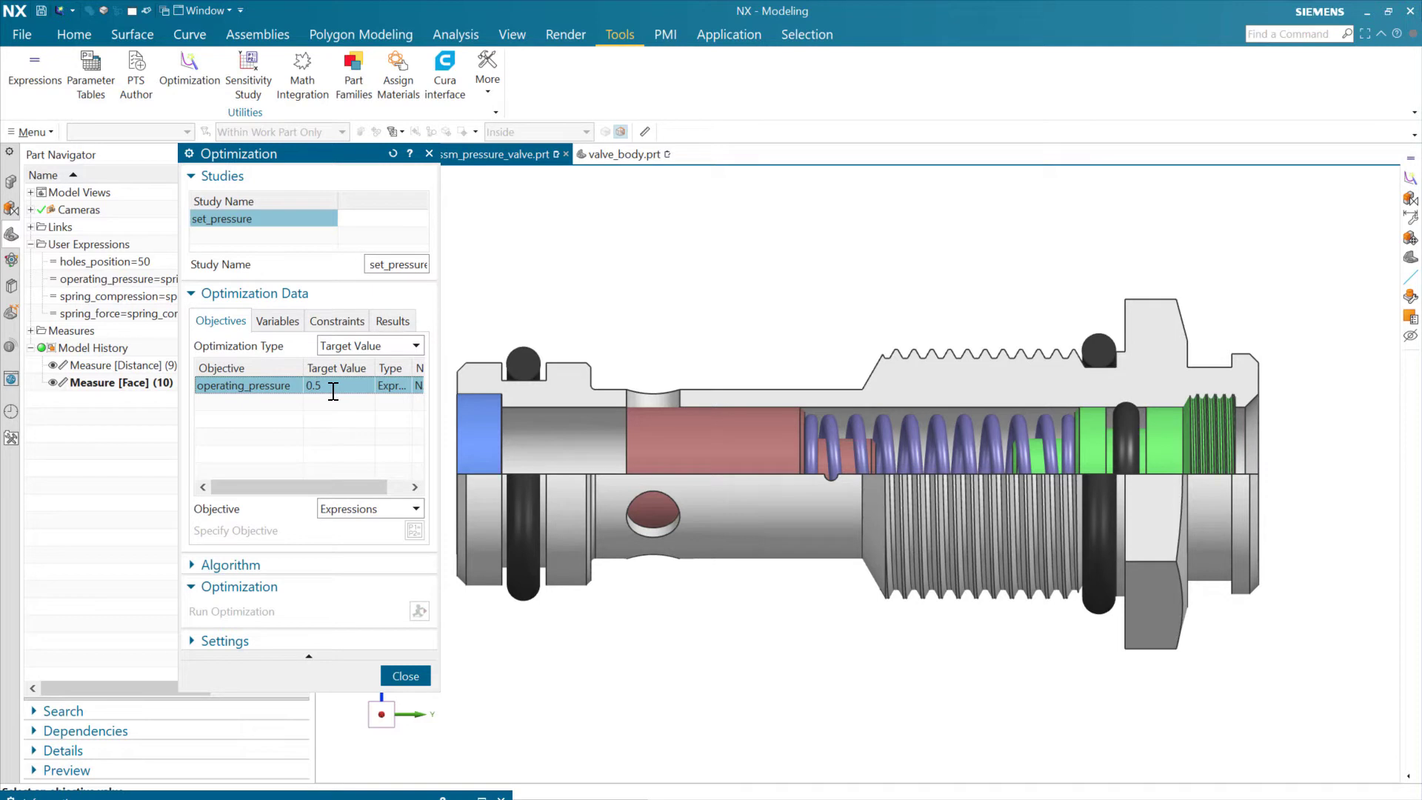
# Add the holes_position expression as the design variable of the set_pressure study.
pyautogui.click(279, 321)
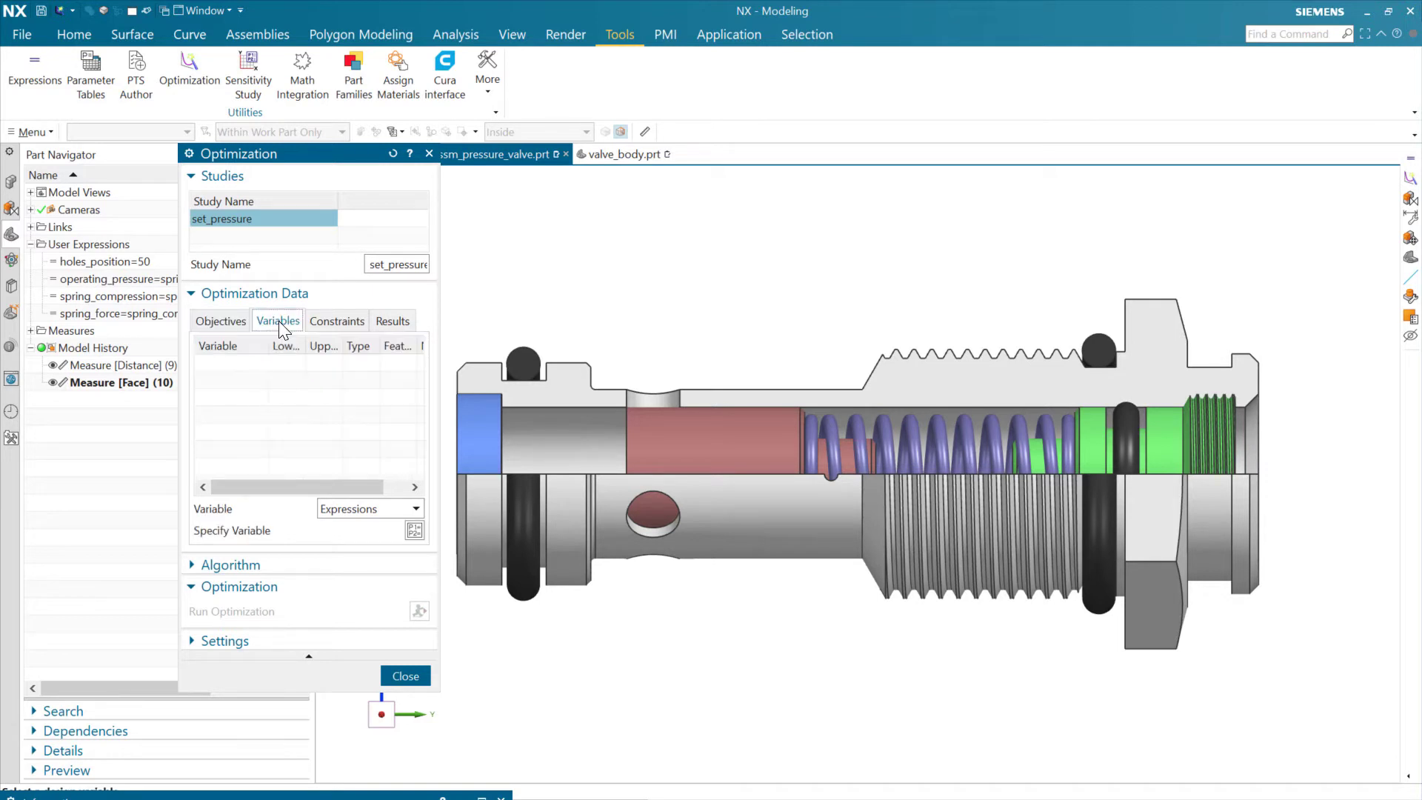
pyautogui.click(414, 531)
pyautogui.click(258, 239)
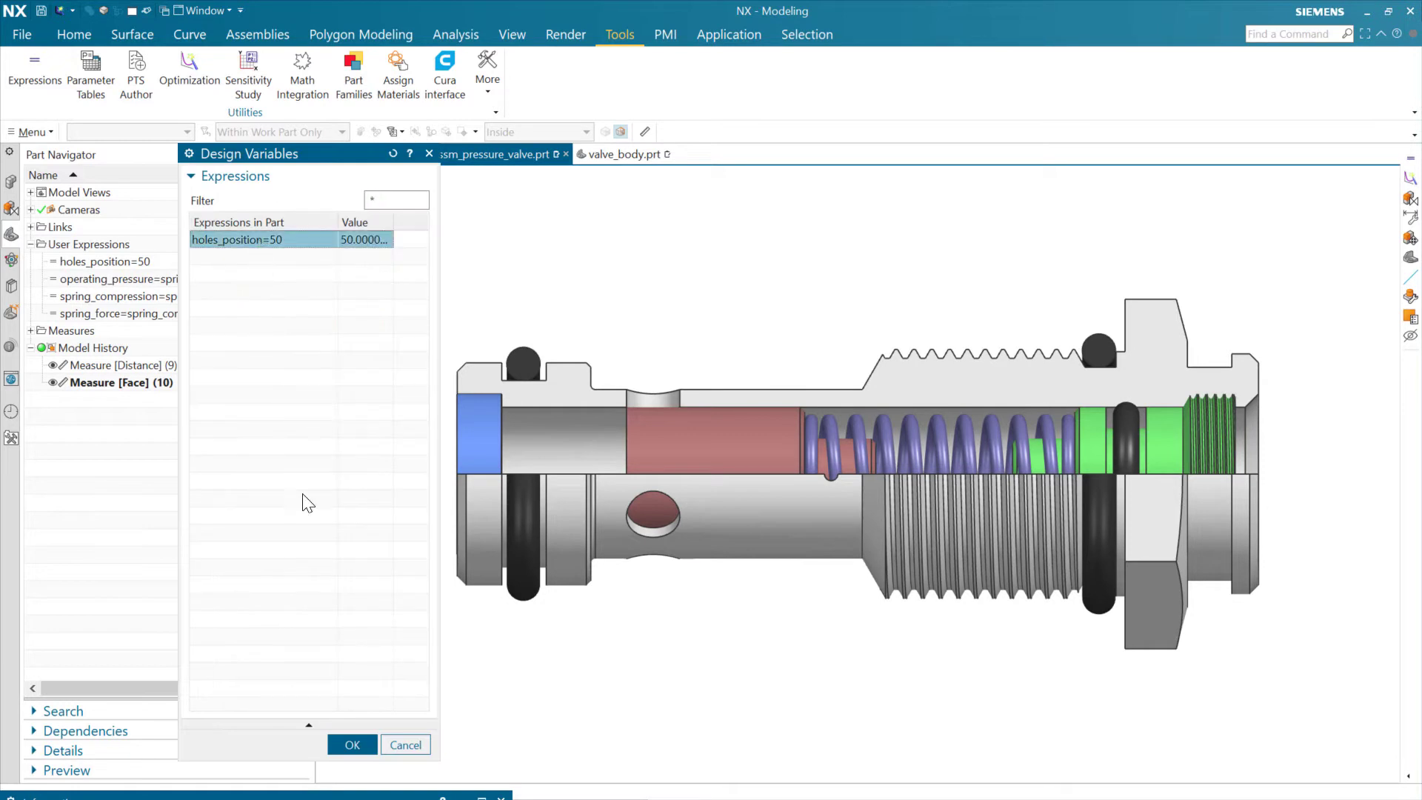
pyautogui.click(354, 745)
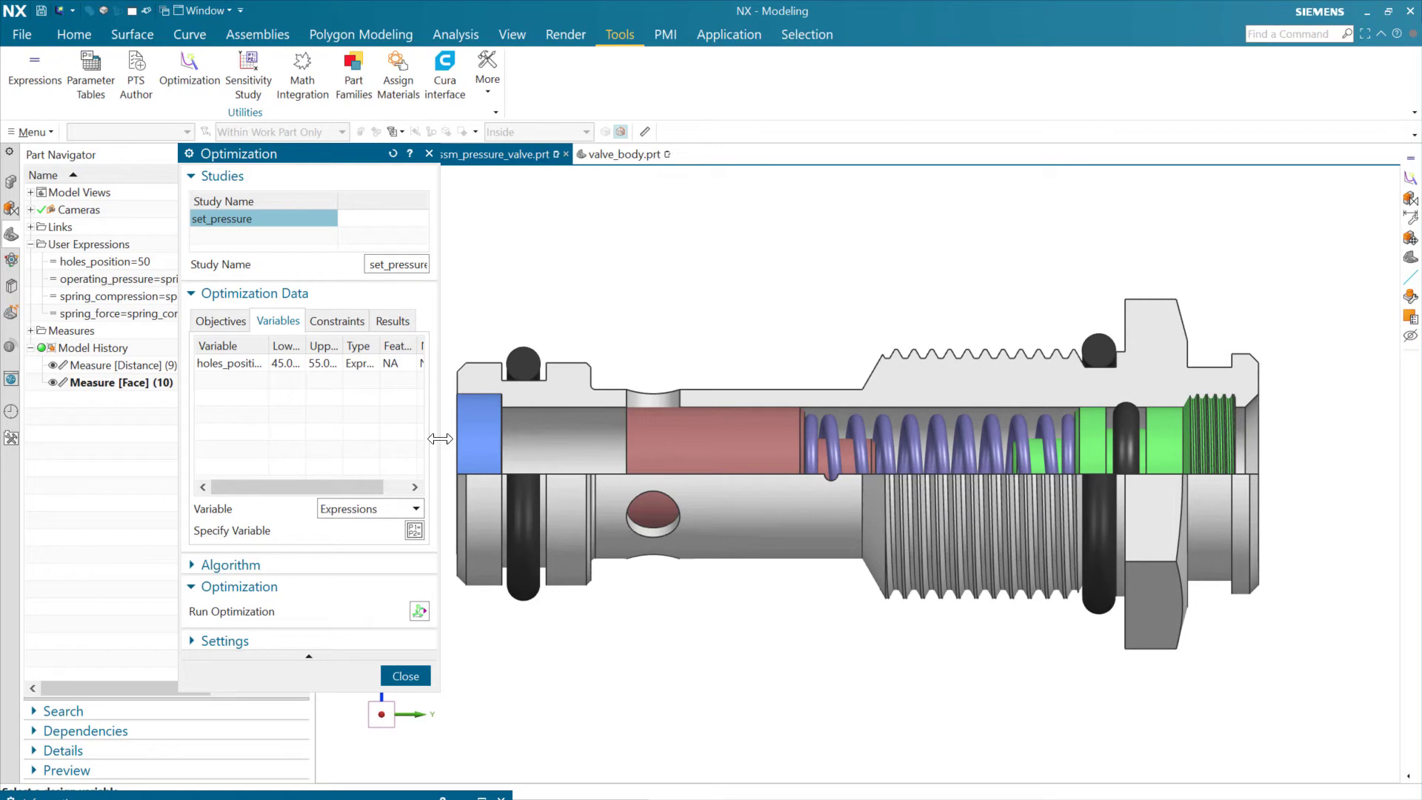
# Review the study's objective and algorithm settings, run the optimization, inspect the last iteration in the results and close the study.
pyautogui.click(225, 325)
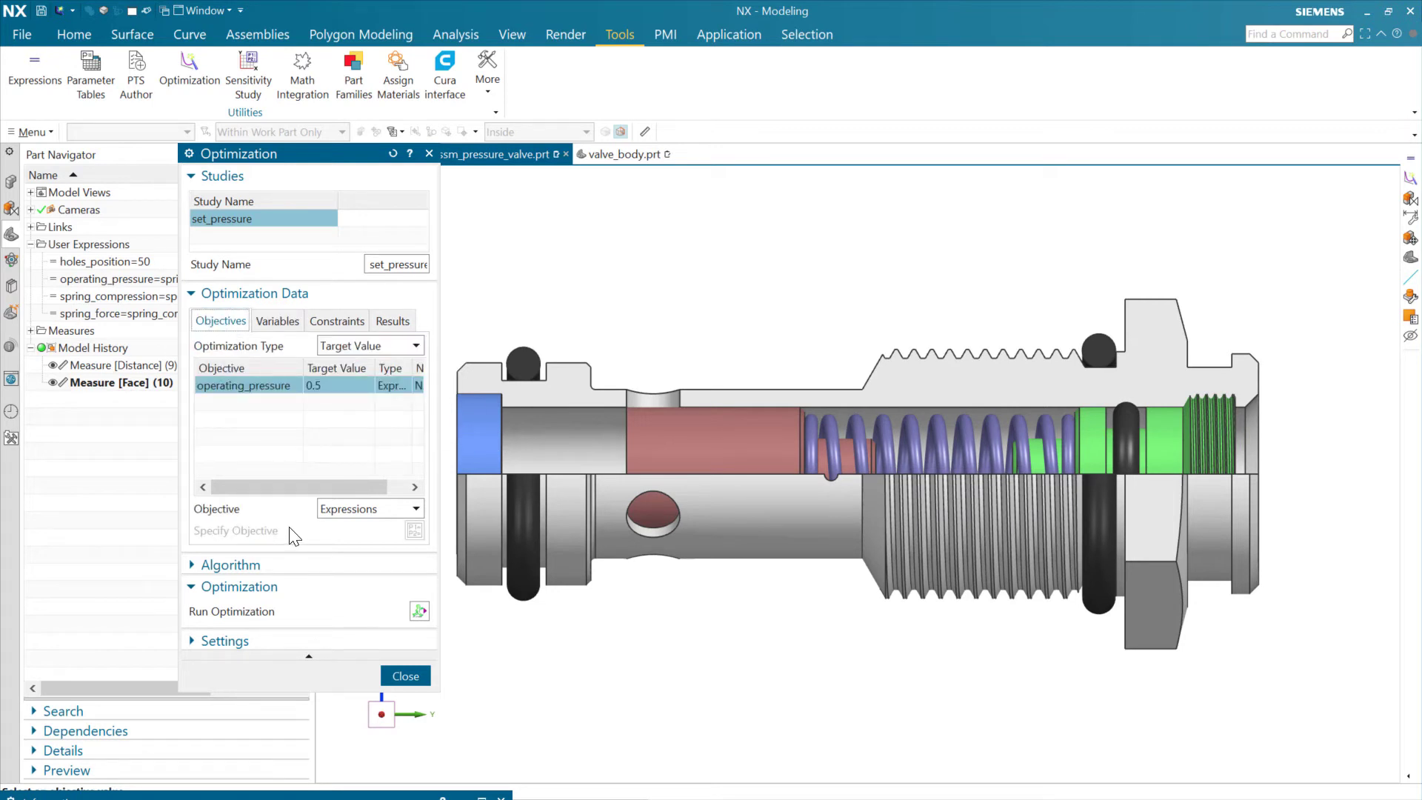
pyautogui.click(276, 567)
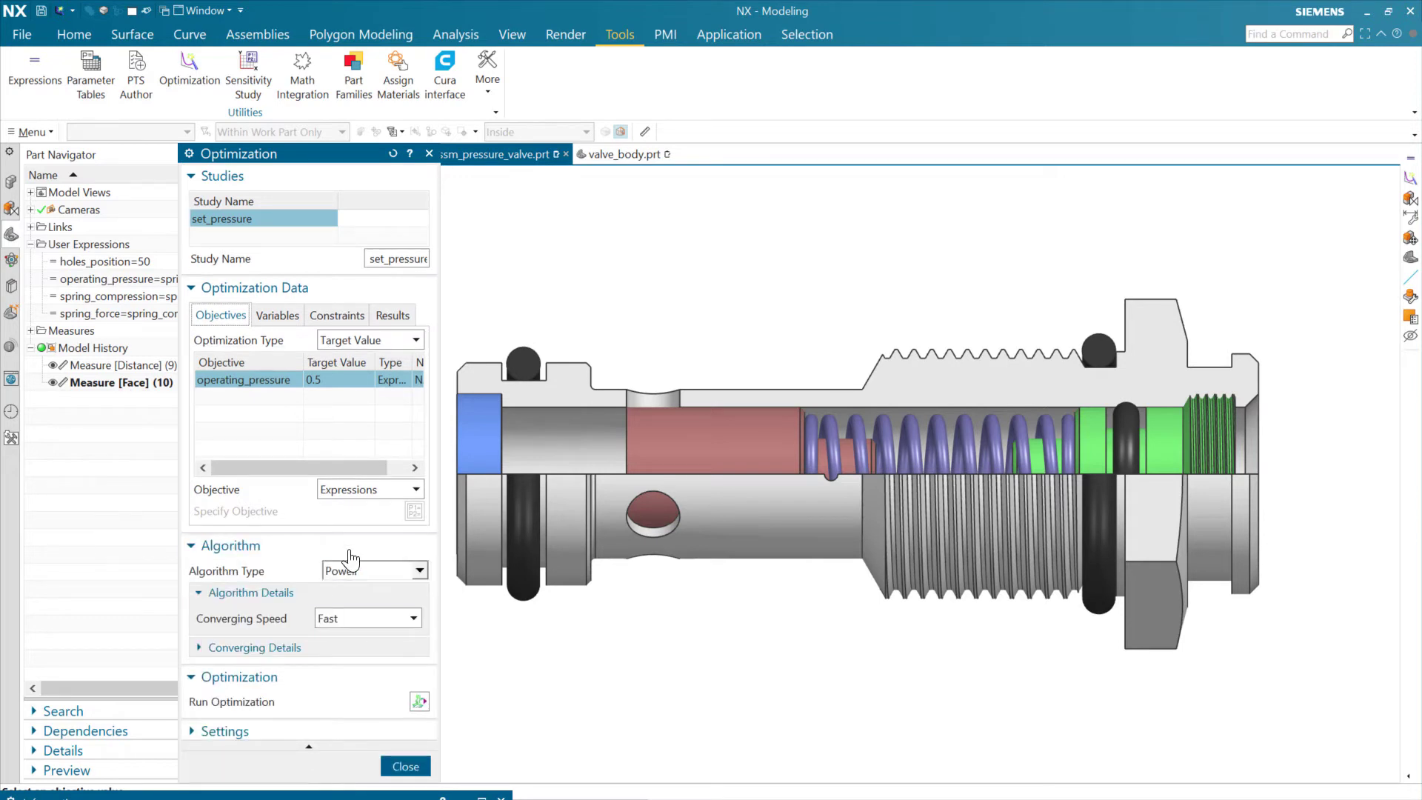
pyautogui.click(268, 548)
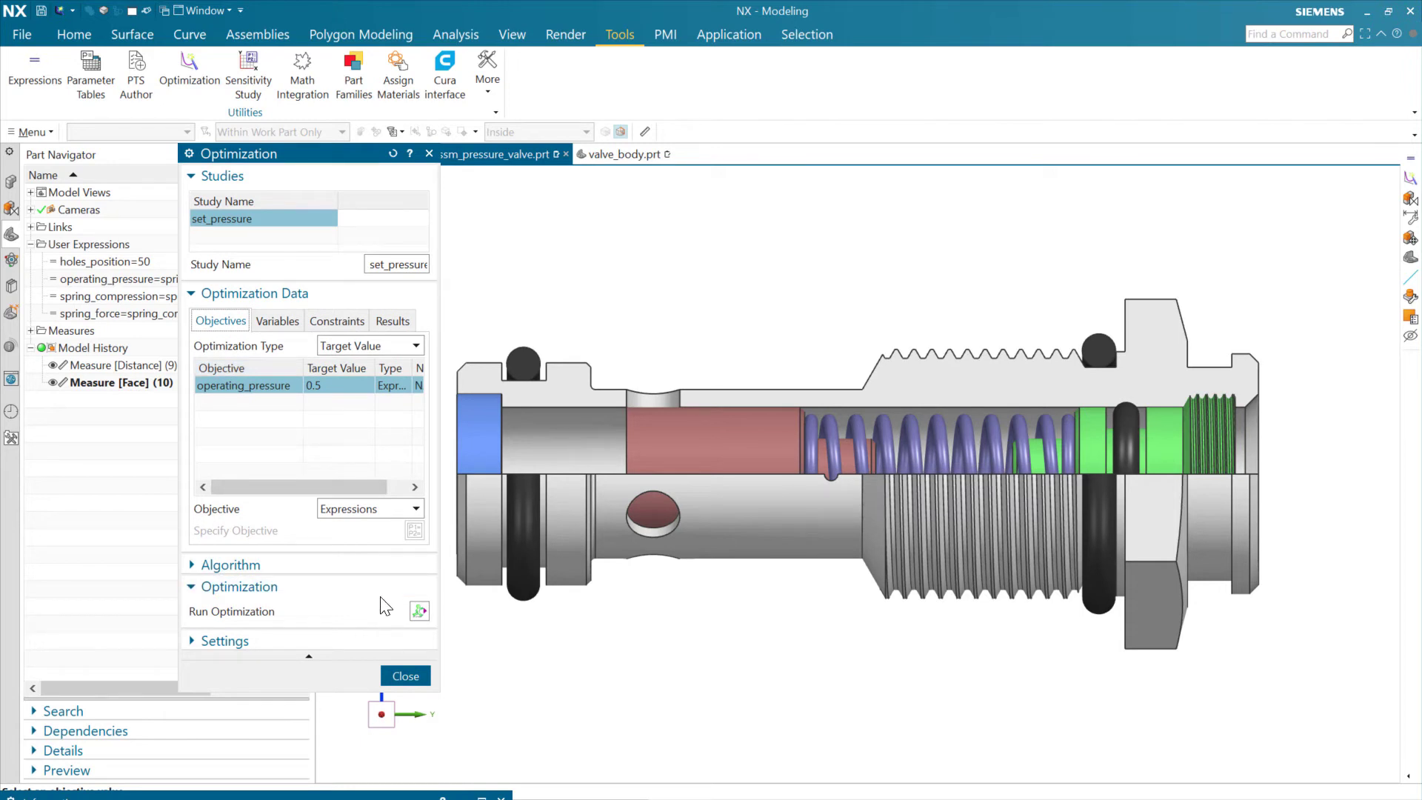
pyautogui.click(419, 612)
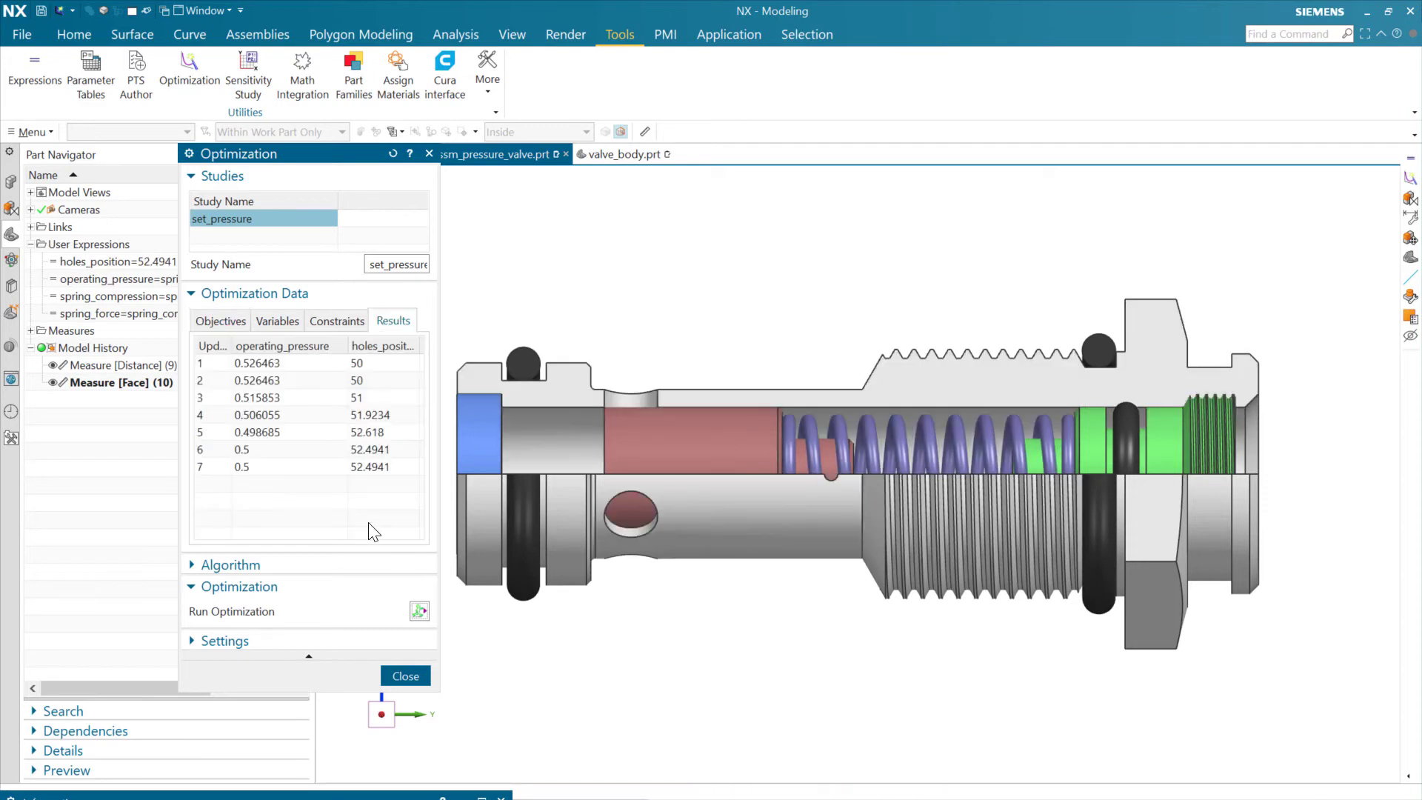
pyautogui.click(277, 467)
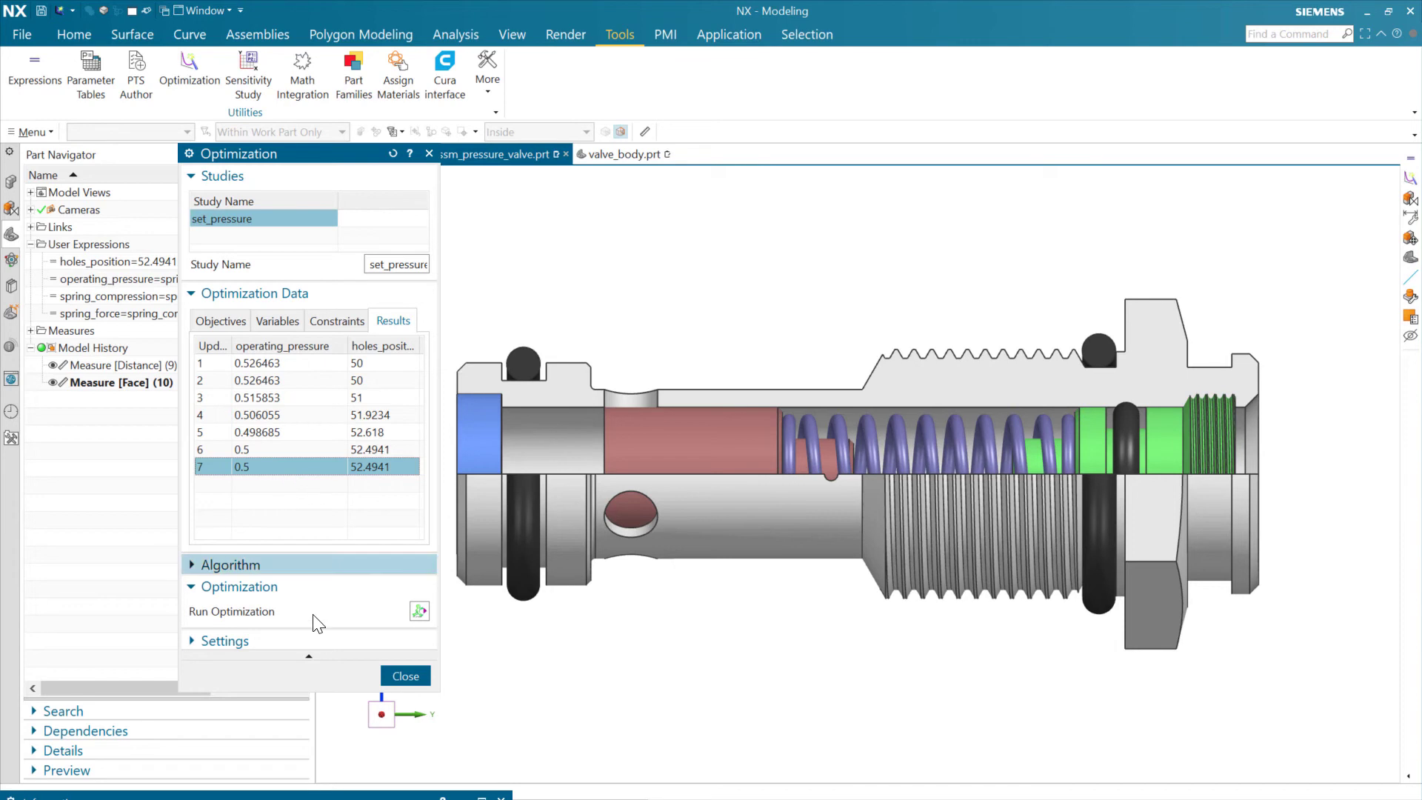
pyautogui.click(406, 677)
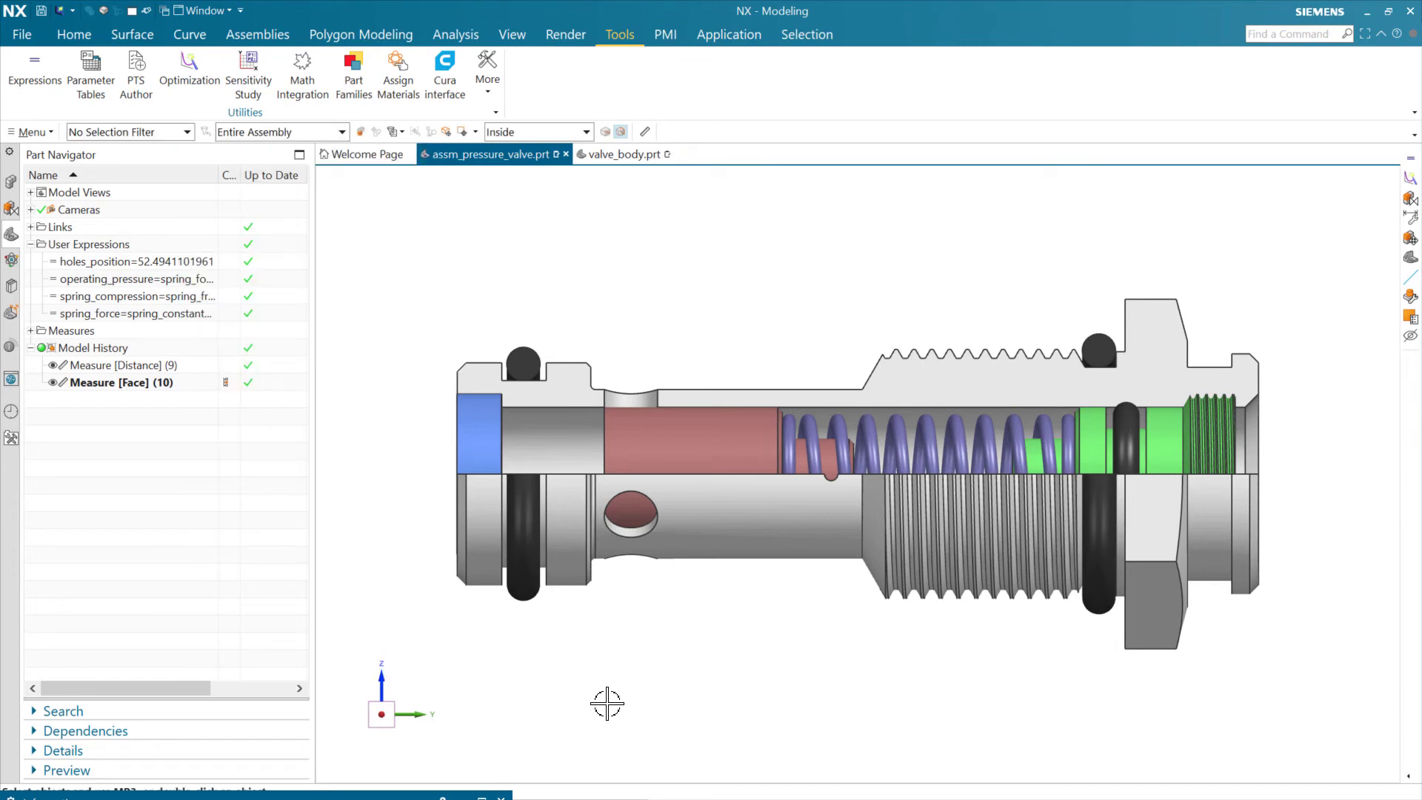
# Check the optimized operating_pressure value among the assembly expressions.
pyautogui.hotkey('ctrl', 'e')
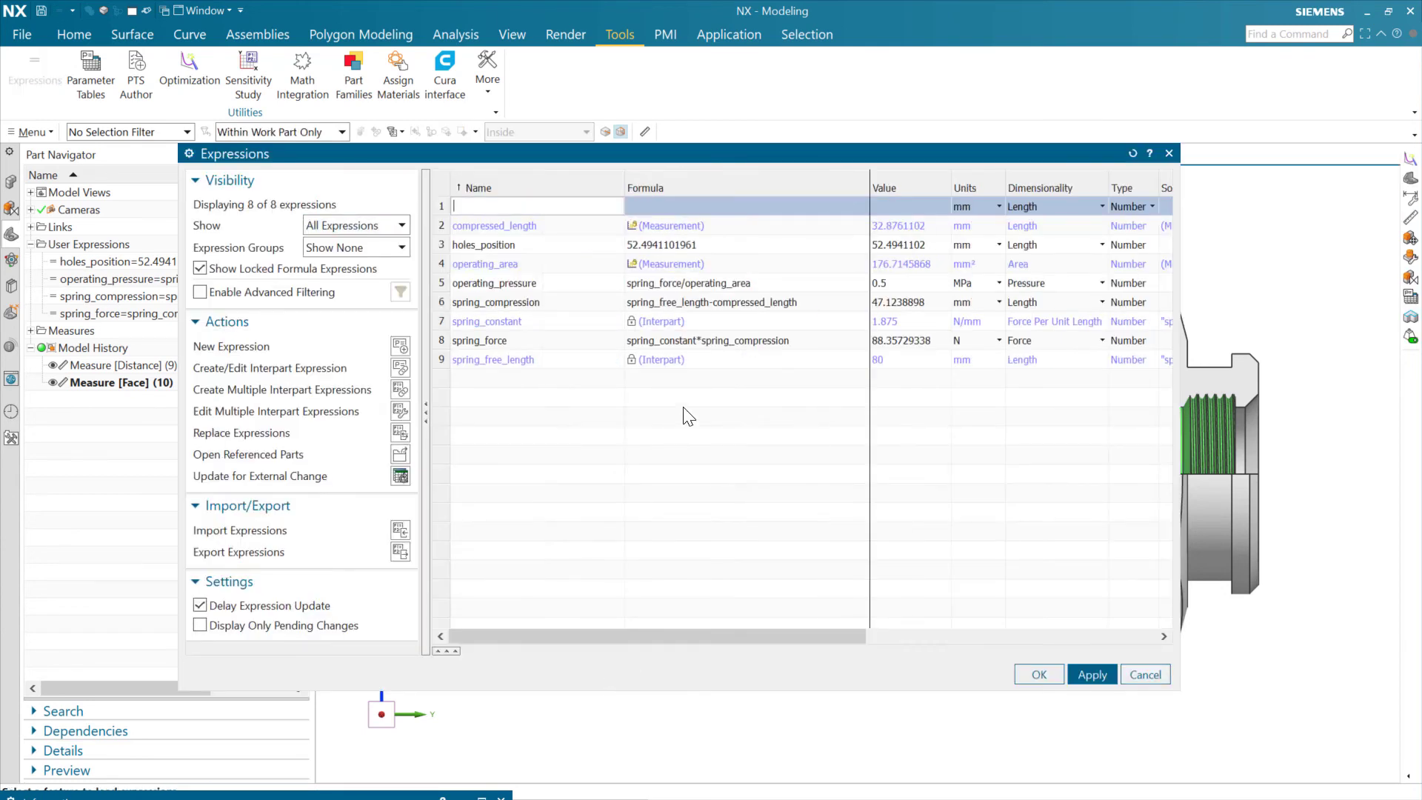
pyautogui.click(908, 281)
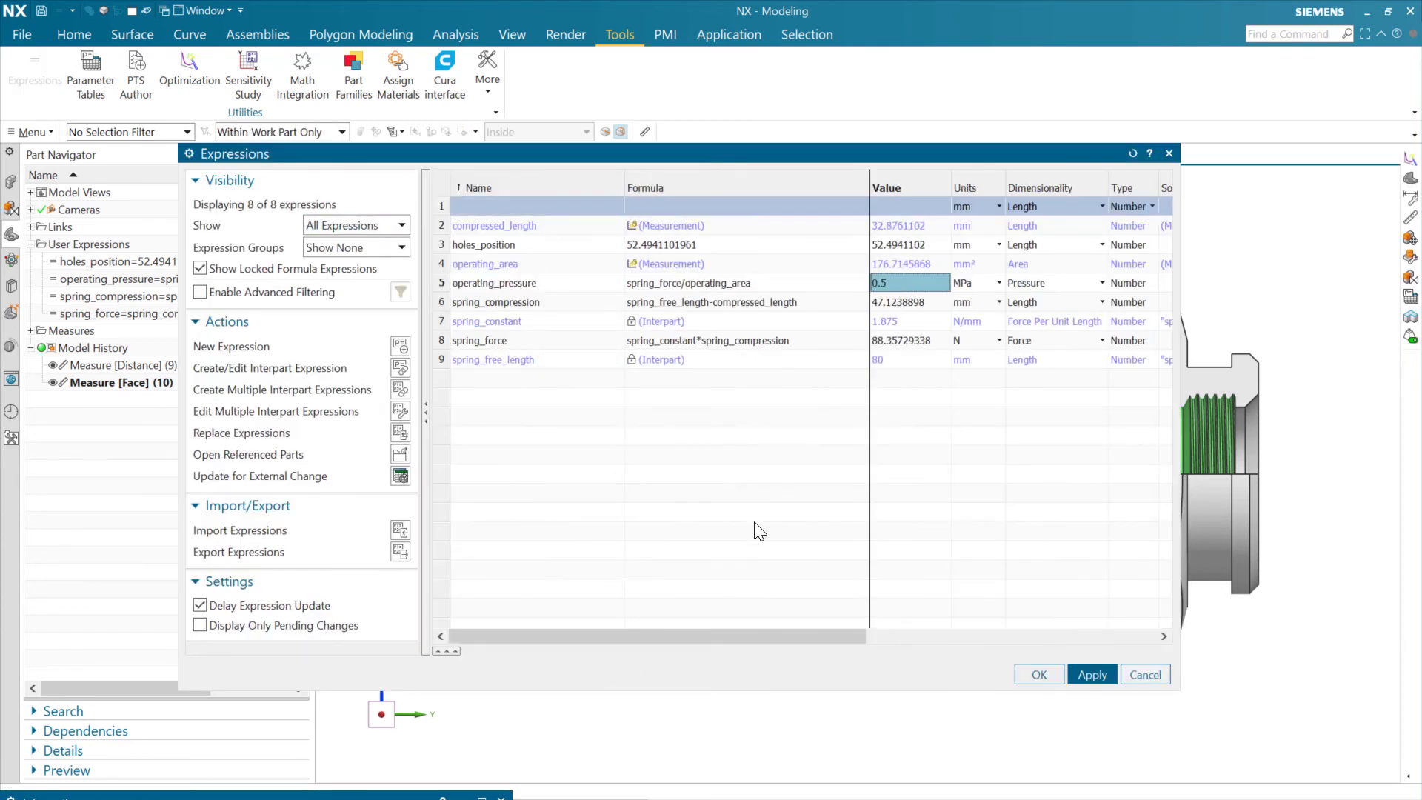
pyautogui.click(1038, 674)
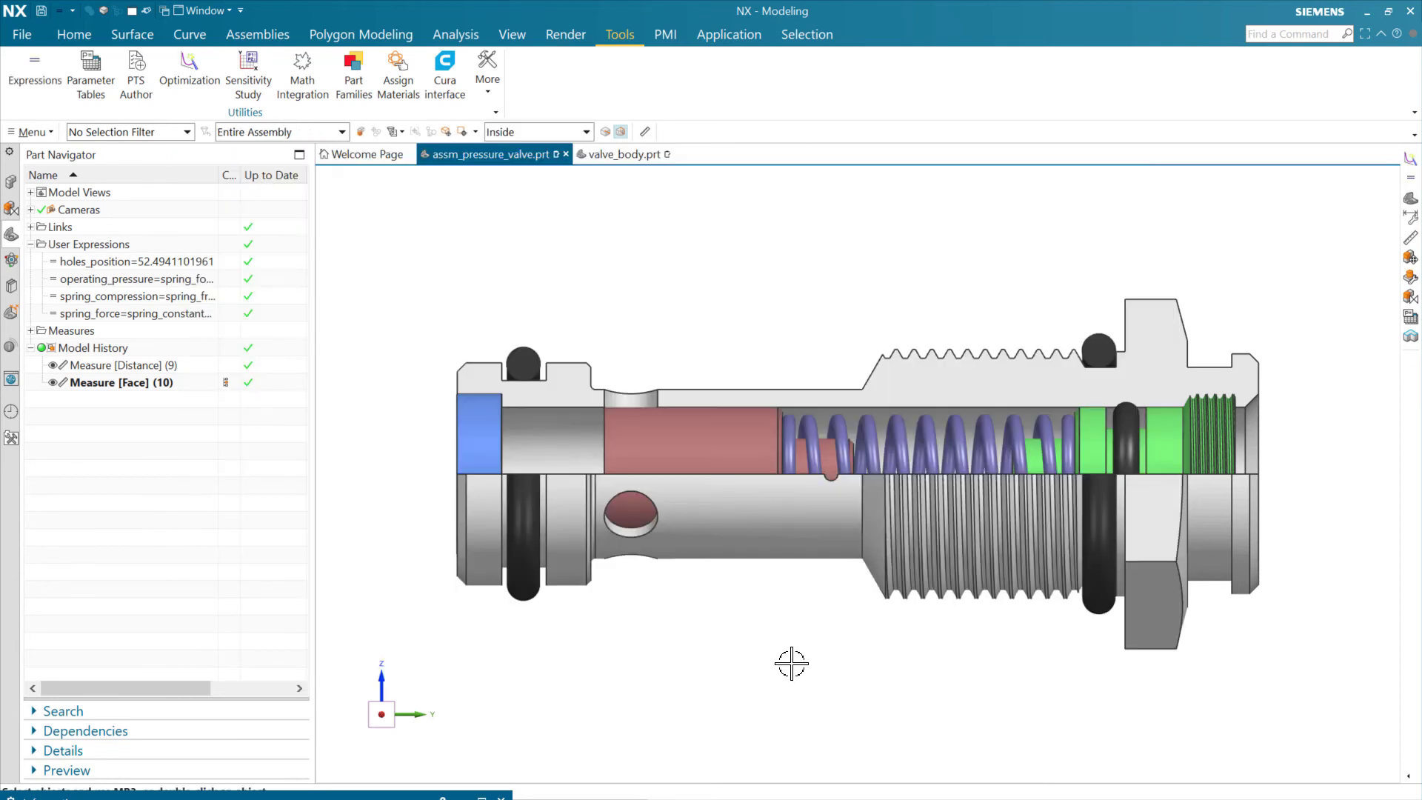